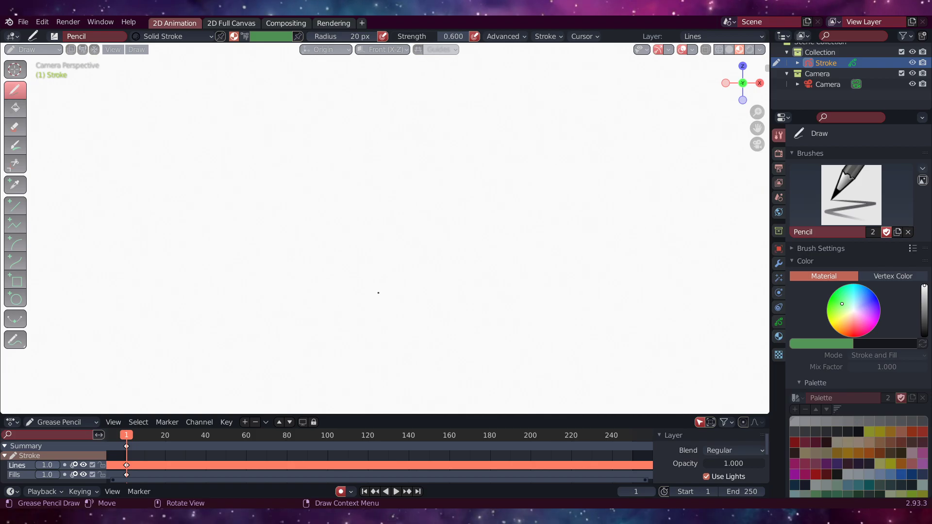
Switch to the 2D Full Canvas workspace and split off two stacked areas beside the main viewport.
{"action": "left_click", "coordinate": [214, 25]}
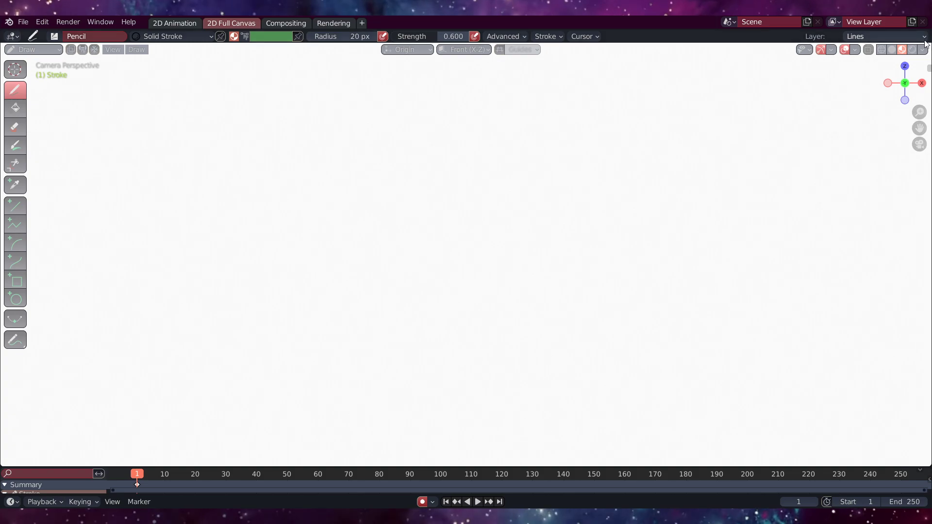
{"action": "left_click_drag", "start_coordinate": [926, 39], "coordinate": [614, 55]}
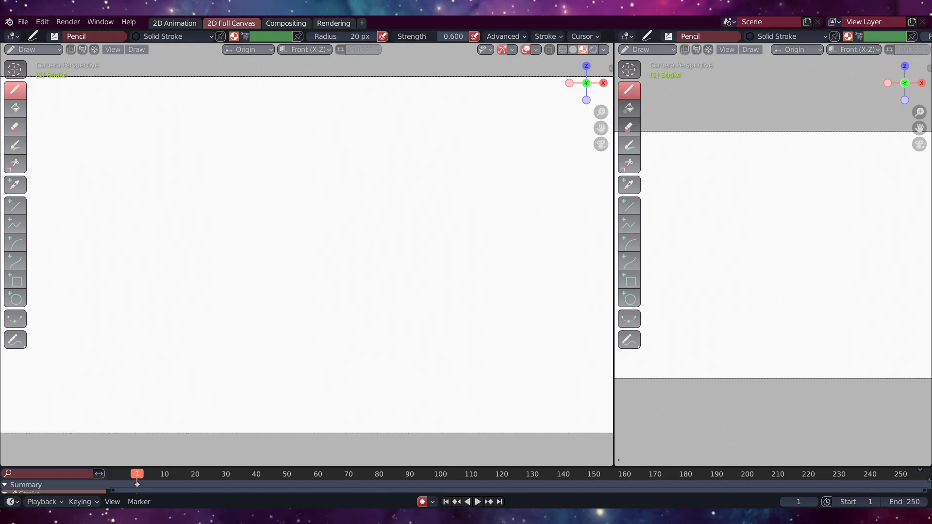
{"action": "left_click_drag", "start_coordinate": [618, 460], "coordinate": [624, 210]}
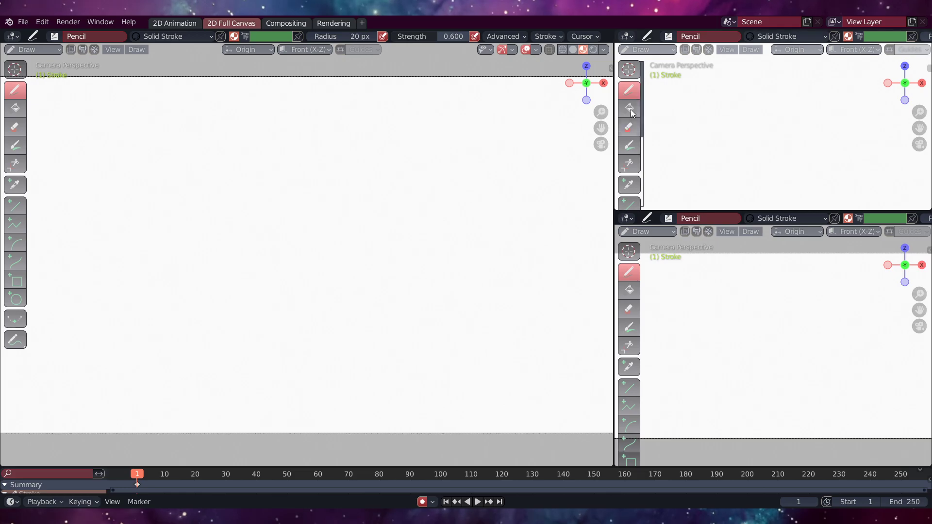
Change the upper new area to the Outliner and the lower one to the Properties editor.
{"action": "left_click", "coordinate": [625, 41]}
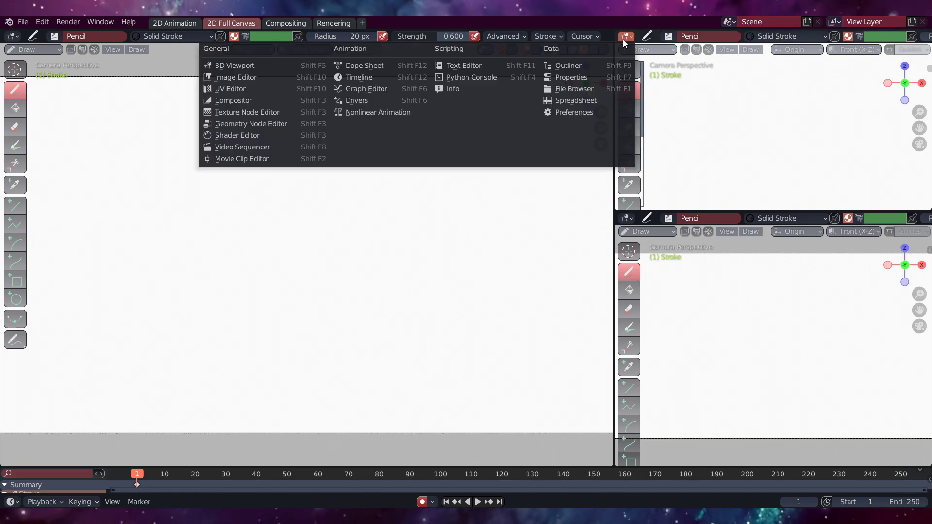
{"action": "left_click", "coordinate": [557, 66]}
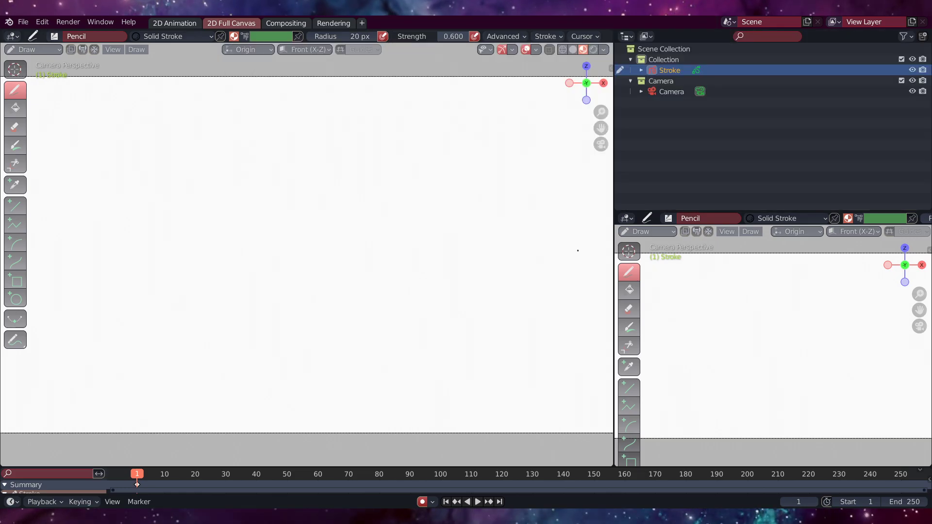
{"action": "left_click", "coordinate": [628, 219]}
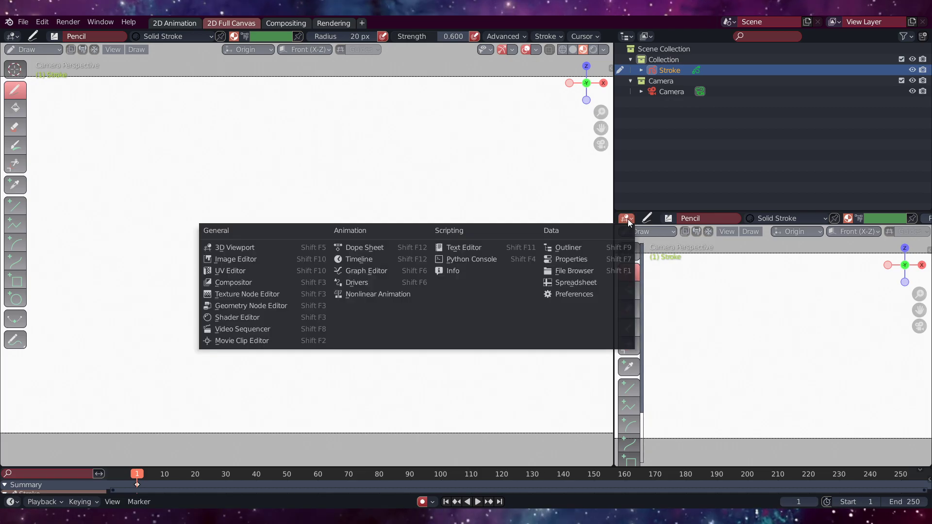
{"action": "left_click", "coordinate": [563, 263]}
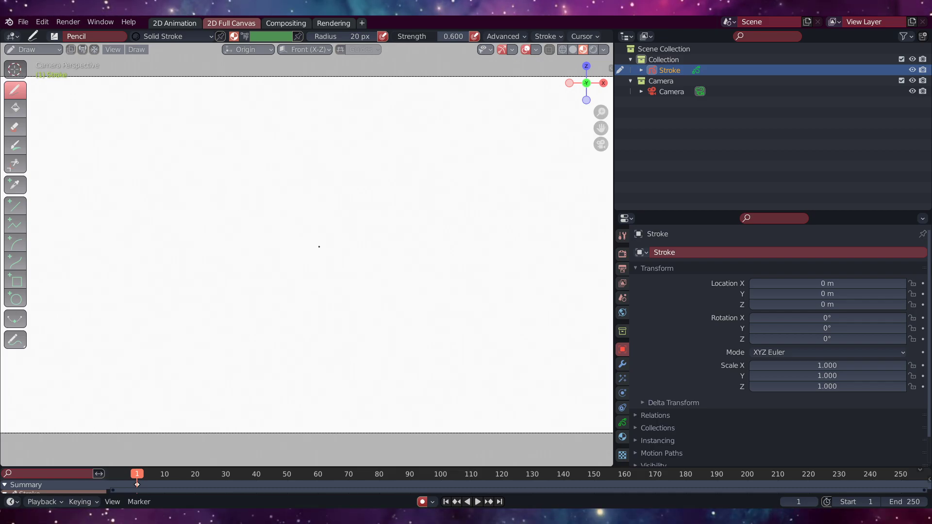
Darken the World background color from white to a dark grey.
{"action": "left_click", "coordinate": [623, 438]}
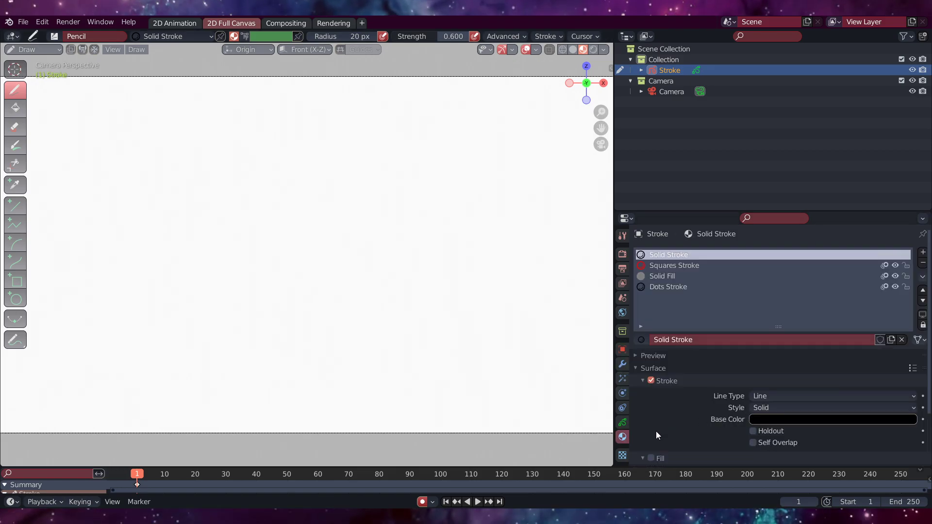
{"action": "left_click", "coordinate": [624, 313]}
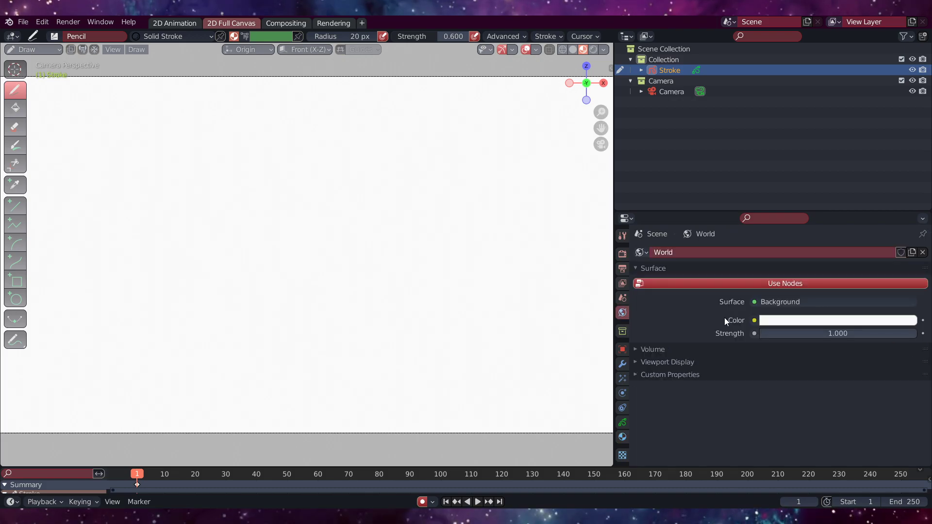
{"action": "left_click", "coordinate": [790, 325]}
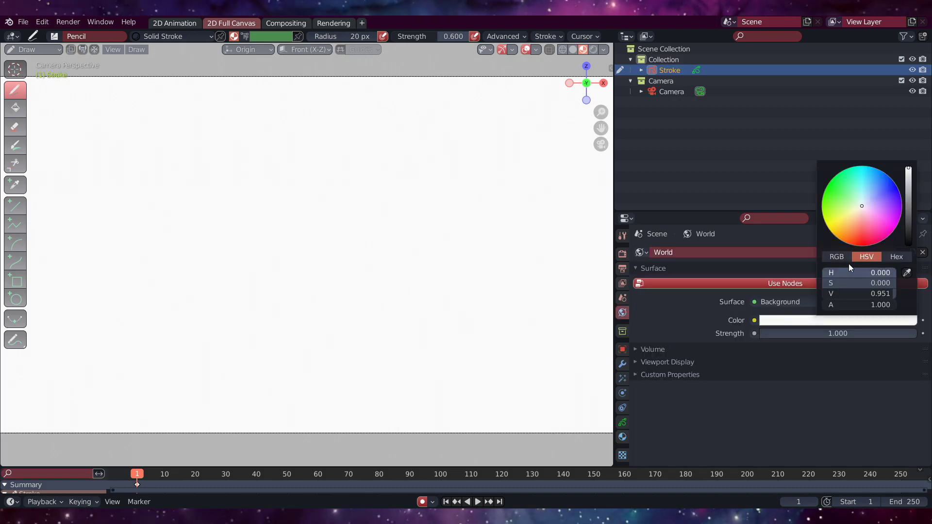
{"action": "left_click", "coordinate": [908, 220]}
{"action": "left_click_drag", "start_coordinate": [908, 220], "coordinate": [908, 228]}
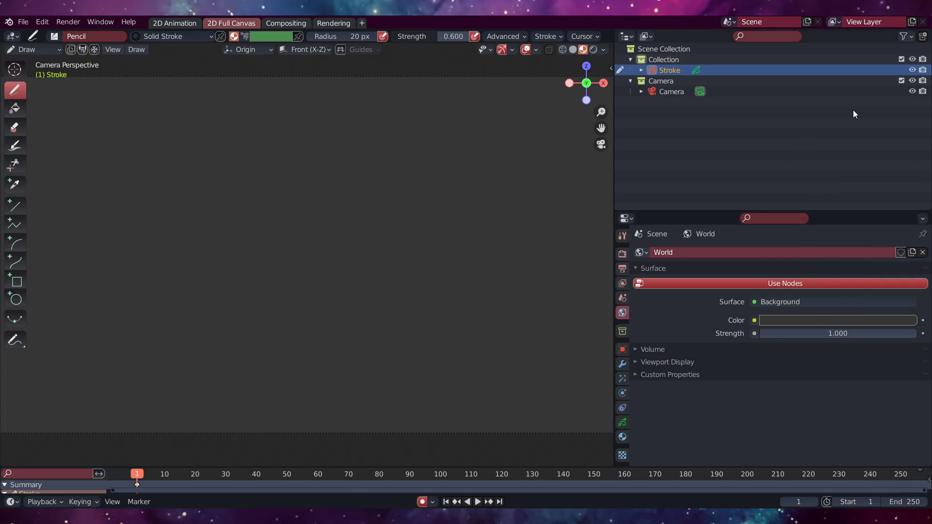
Hide the Camera in the viewport and switch from the camera view to the front orthographic view.
{"action": "left_click", "coordinate": [913, 91]}
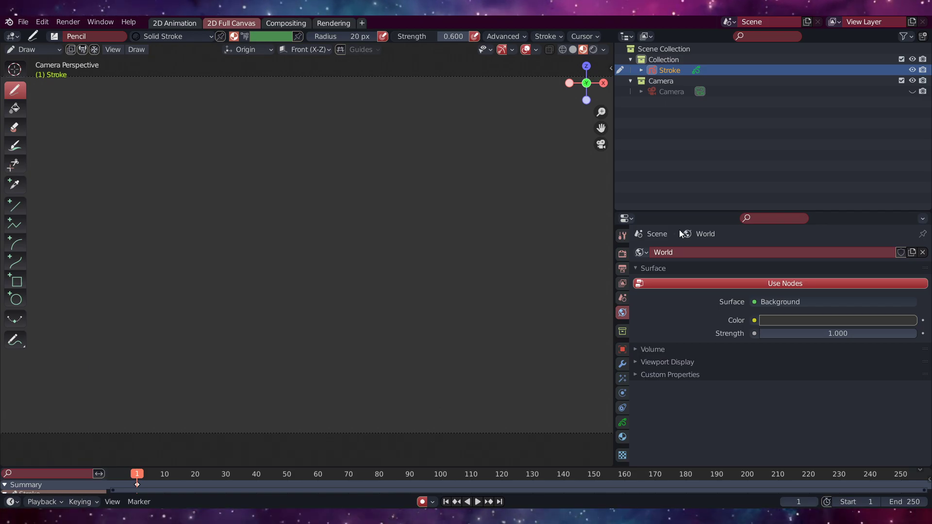
{"action": "scroll", "coordinate": [449, 223], "scroll_direction": "down", "scroll_amount": 1}
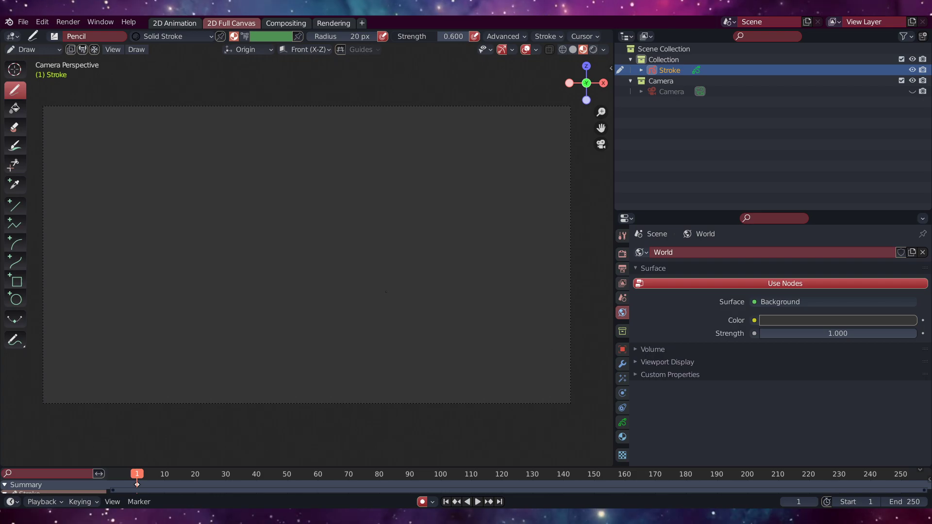
{"action": "middle_click_drag", "start_coordinate": [307, 327], "coordinate": [382, 225], "text": "shift"}
{"action": "key", "text": "KP_5"}
{"action": "key", "text": "KP_1"}
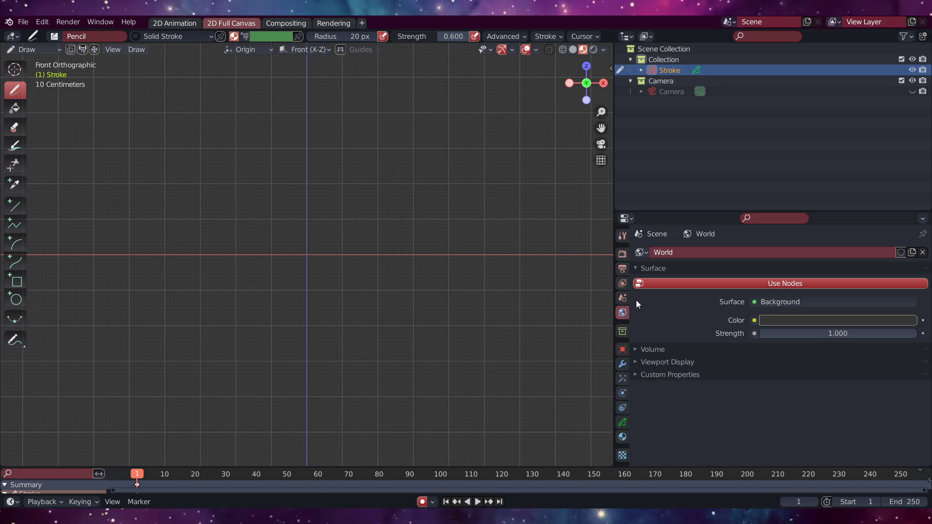
Delete the Lines layer from the Stroke grease pencil object.
{"action": "left_click", "coordinate": [623, 422]}
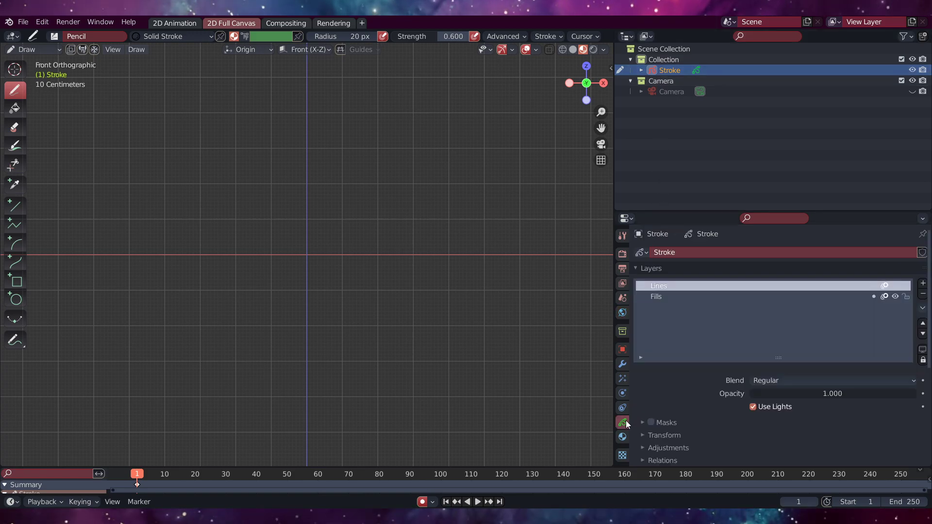
{"action": "left_click", "coordinate": [923, 294]}
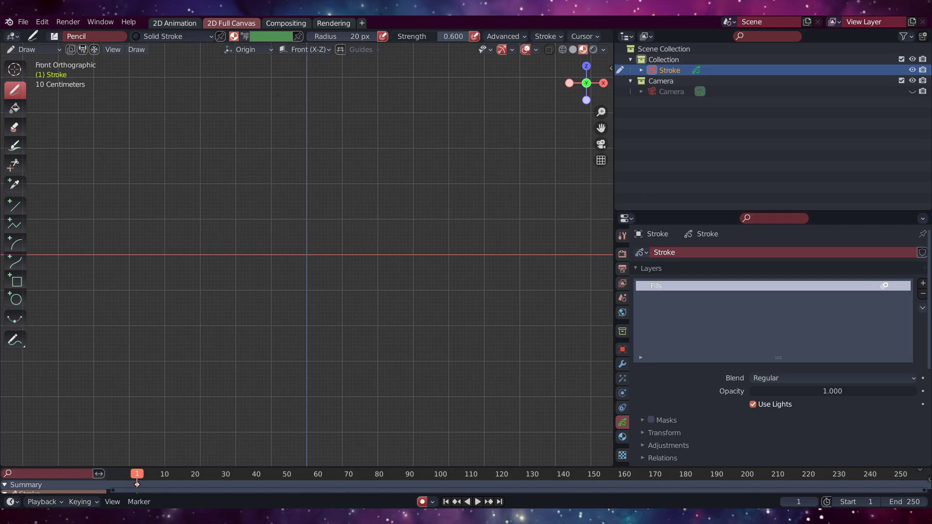
Set up the Pen brush to use vertex color with a very light grey from the palette.
{"action": "left_click", "coordinate": [241, 36]}
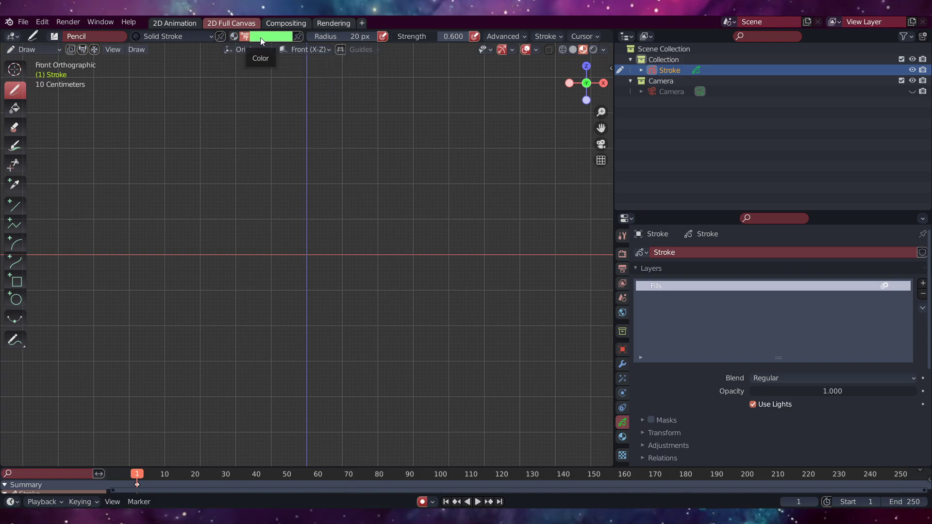
{"action": "left_click", "coordinate": [56, 37]}
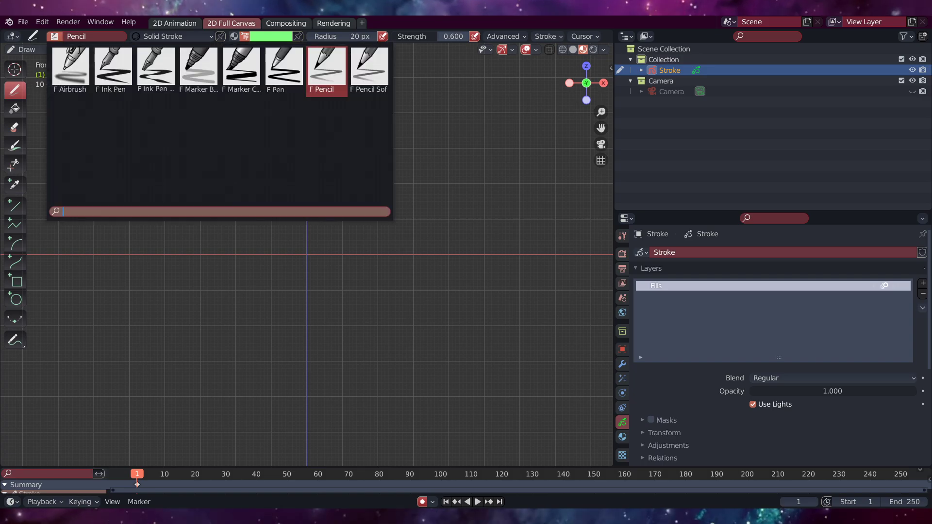
{"action": "left_click", "coordinate": [279, 72]}
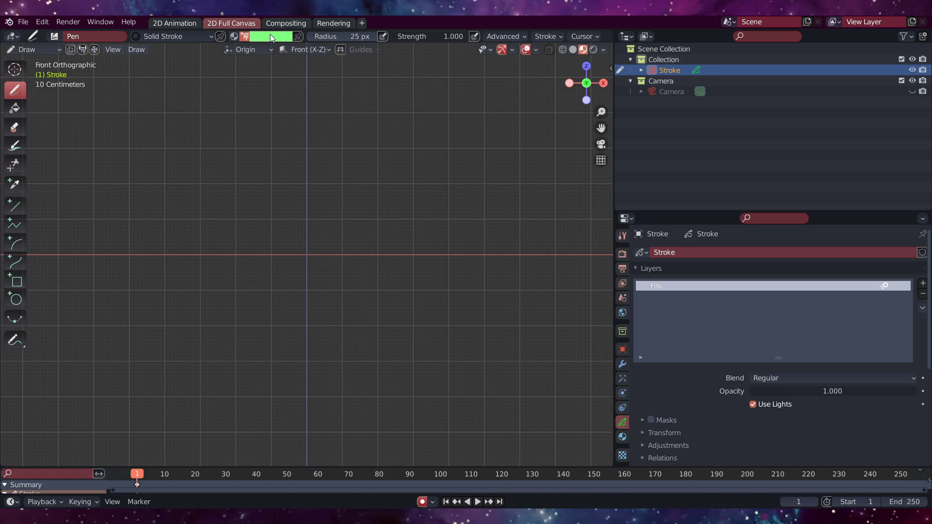
{"action": "left_click", "coordinate": [270, 35]}
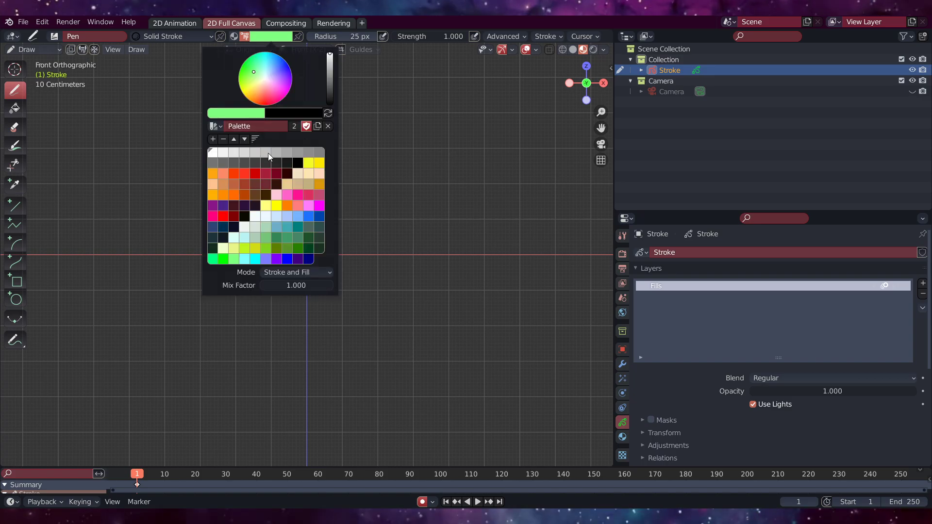
{"action": "left_click", "coordinate": [243, 154]}
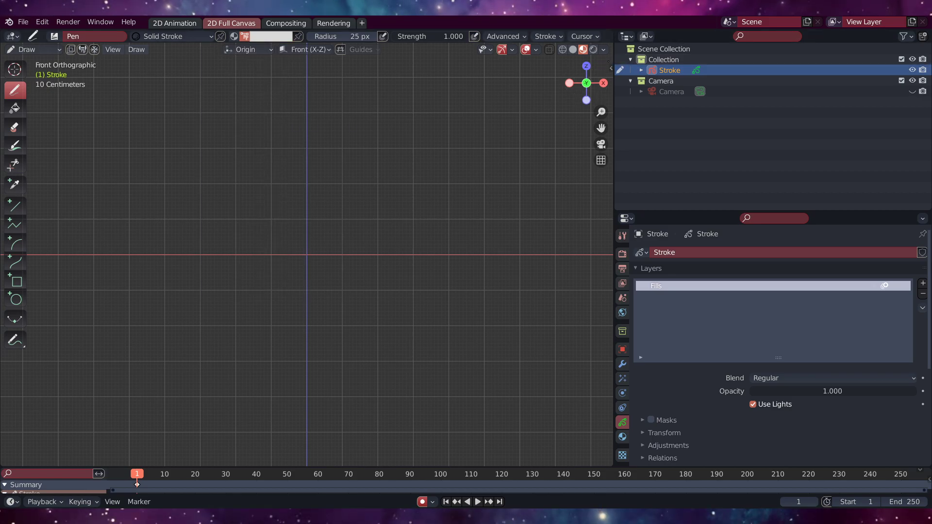
Hide the grid, floor and axis lines in the viewport overlays.
{"action": "left_click", "coordinate": [535, 53]}
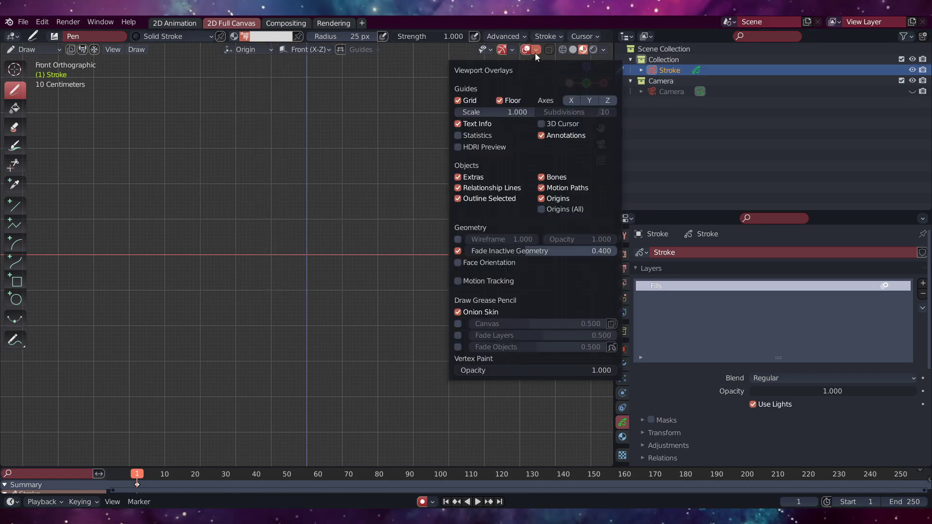
{"action": "left_click", "coordinate": [469, 103]}
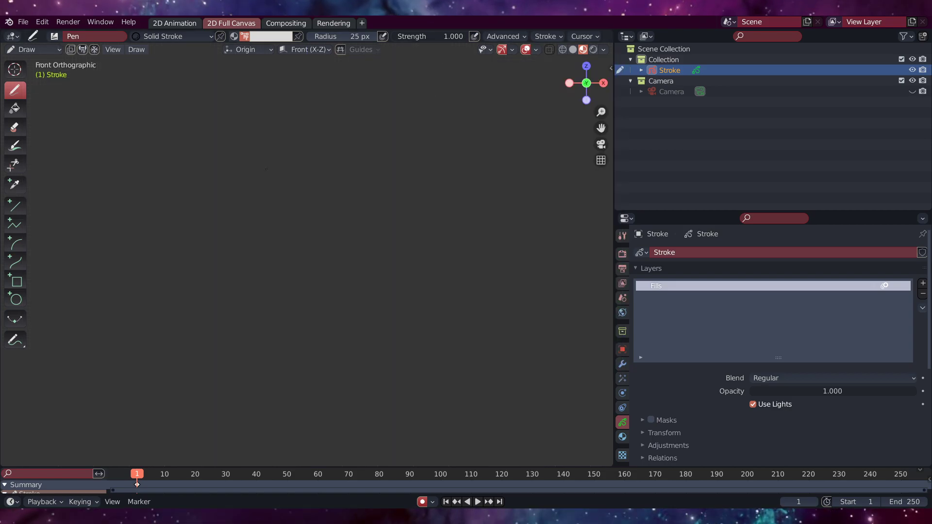
Draw a large rectangular frame across the canvas with the Box tool and confirm it.
{"action": "left_click", "coordinate": [20, 279]}
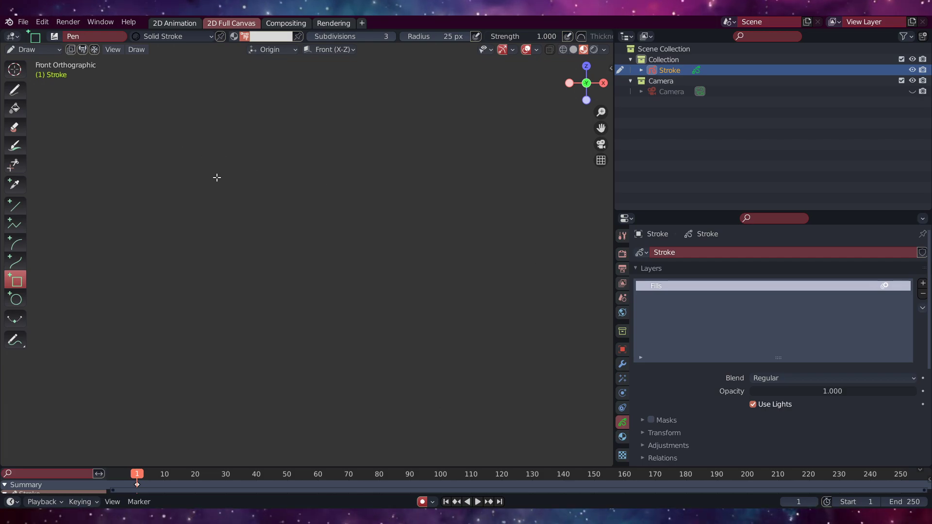
{"action": "left_click_drag", "start_coordinate": [92, 127], "coordinate": [582, 439]}
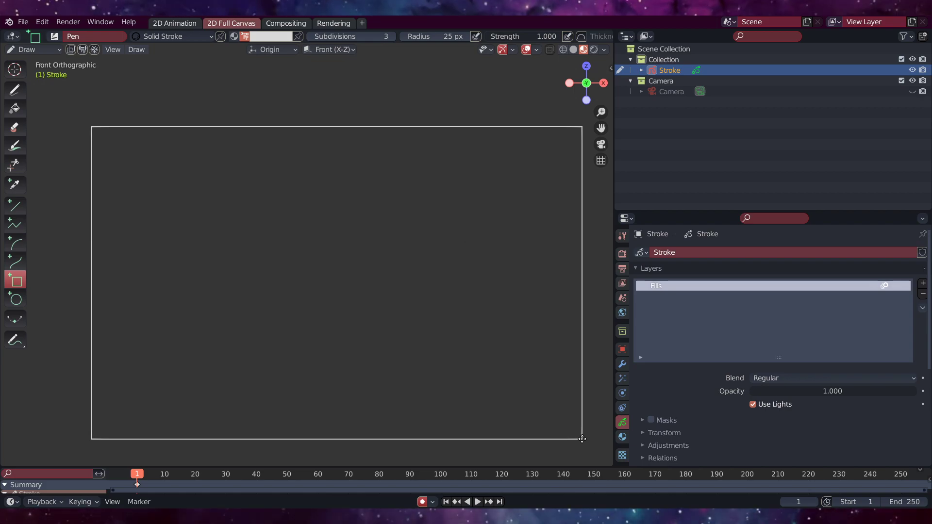
{"action": "left_click_drag", "start_coordinate": [582, 439], "coordinate": [582, 439]}
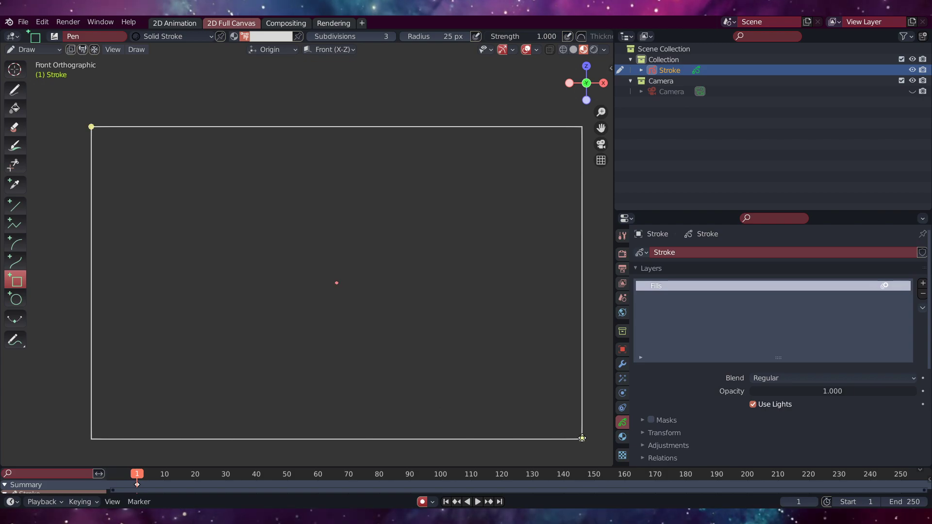
{"action": "scroll", "coordinate": [489, 358], "scroll_direction": "down", "scroll_amount": 2}
{"action": "middle_click_drag", "start_coordinate": [441, 328], "coordinate": [431, 306], "text": "shift"}
{"action": "scroll", "coordinate": [439, 322], "scroll_direction": "up", "scroll_amount": 2}
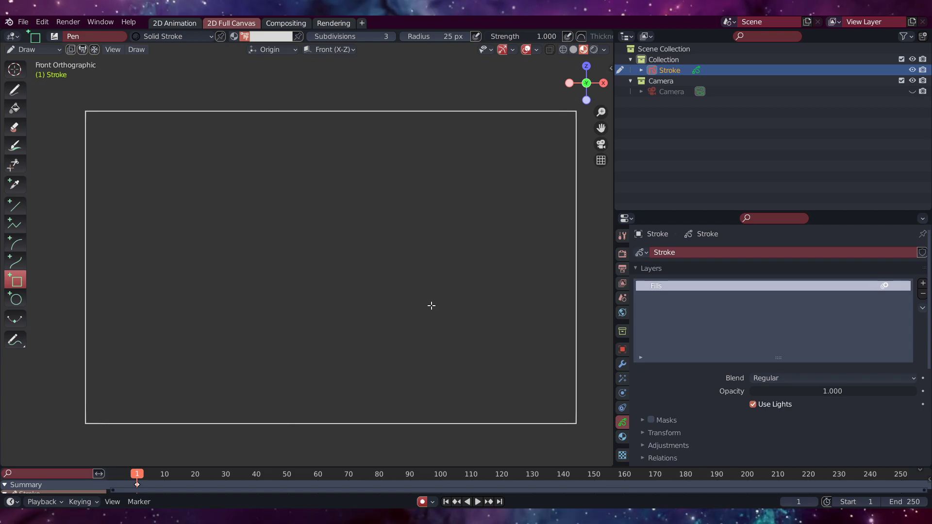
{"action": "scroll", "coordinate": [432, 306], "scroll_direction": "down", "scroll_amount": 1}
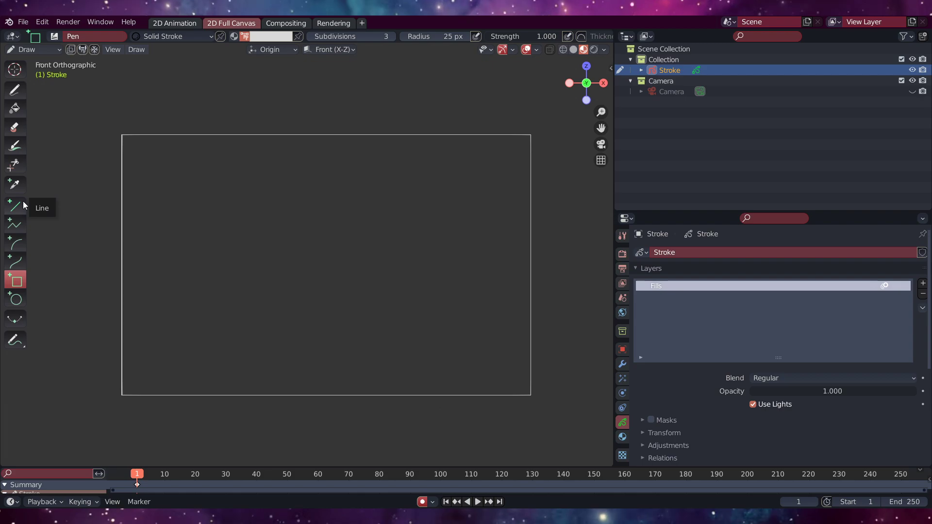
Return to the Draw tool, enable the drawing guides and show the 3D Cursor in the viewport overlays.
{"action": "left_click", "coordinate": [17, 90]}
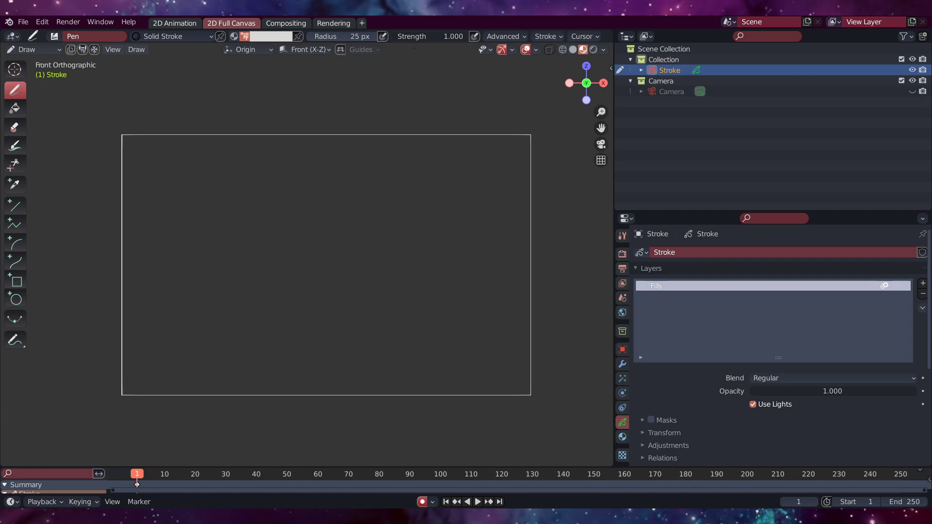
{"action": "left_click", "coordinate": [340, 52]}
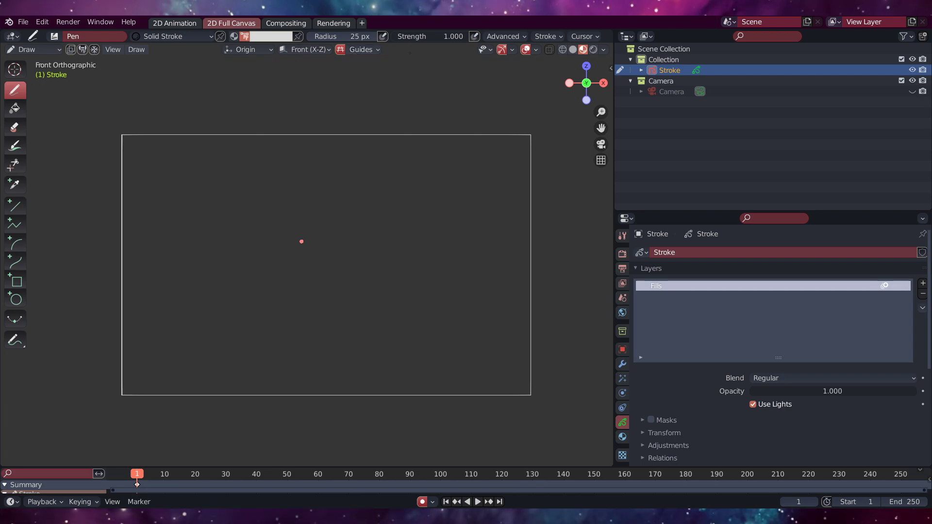
{"action": "left_click", "coordinate": [534, 51]}
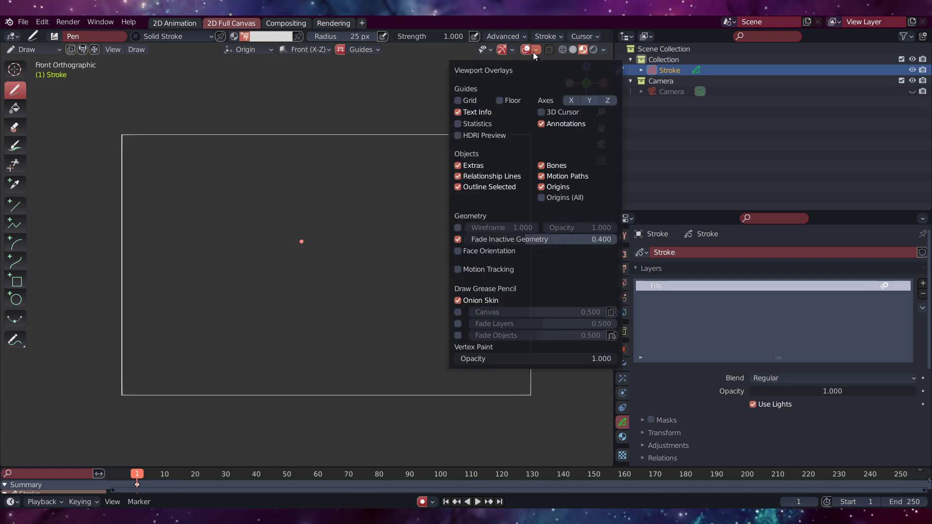
{"action": "left_click", "coordinate": [541, 113]}
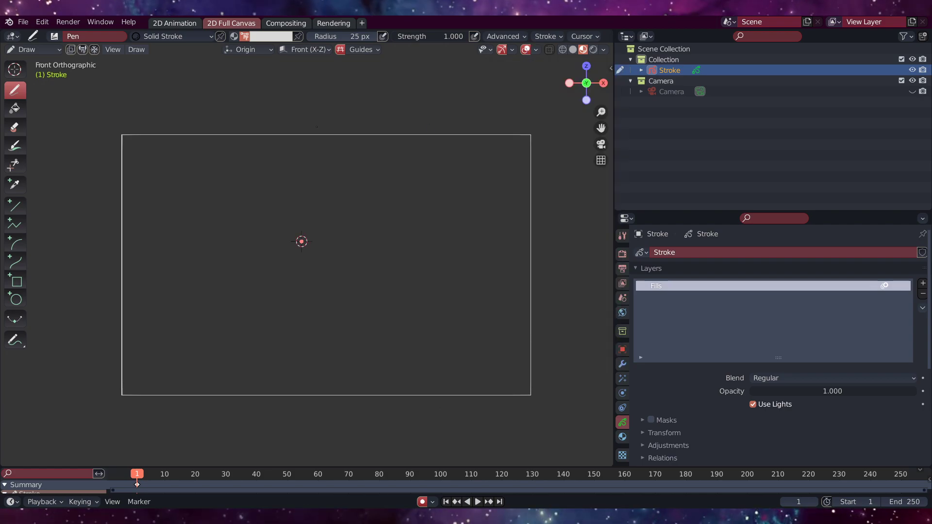
In the keymap preferences, search for "3d curso" and assign Shift+Ctrl+Left Mouse to the 3D View's Set 3D Cursor entry.
{"action": "left_click", "coordinate": [43, 23]}
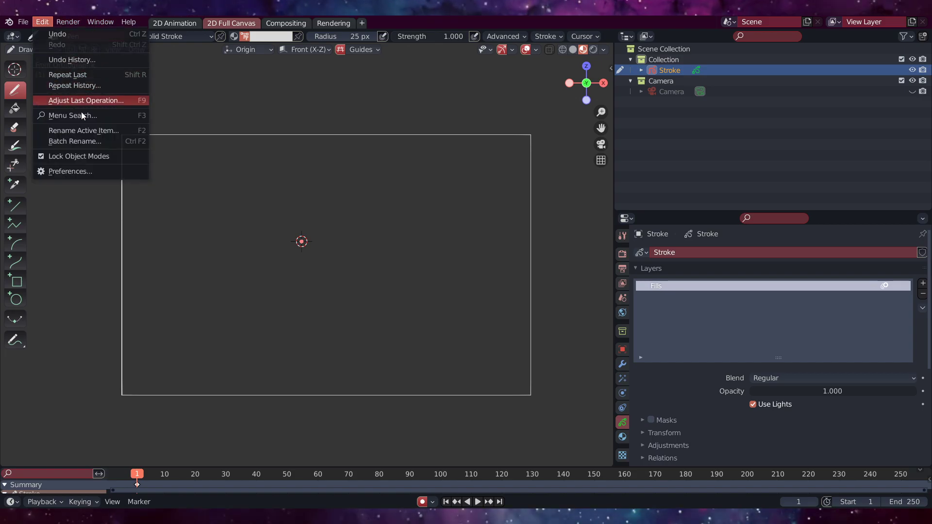
{"action": "left_click", "coordinate": [114, 175]}
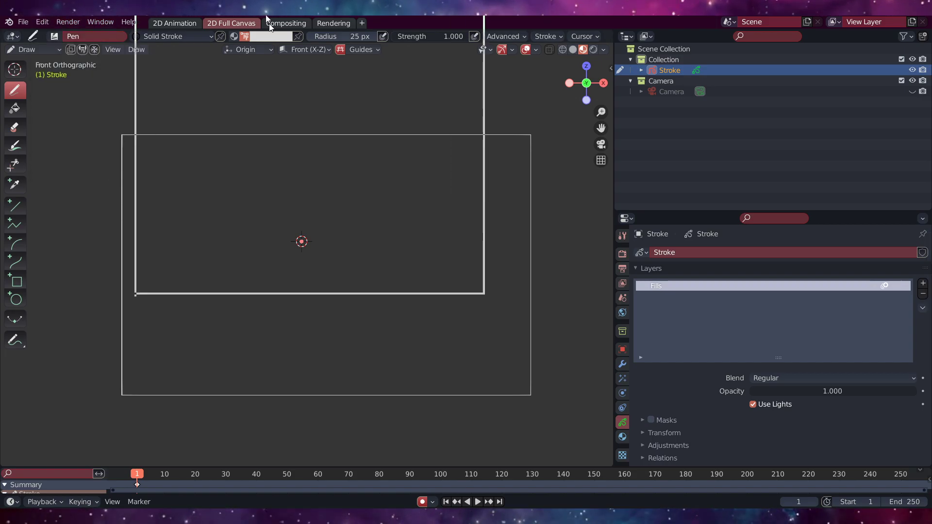
{"action": "left_click", "coordinate": [479, 139]}
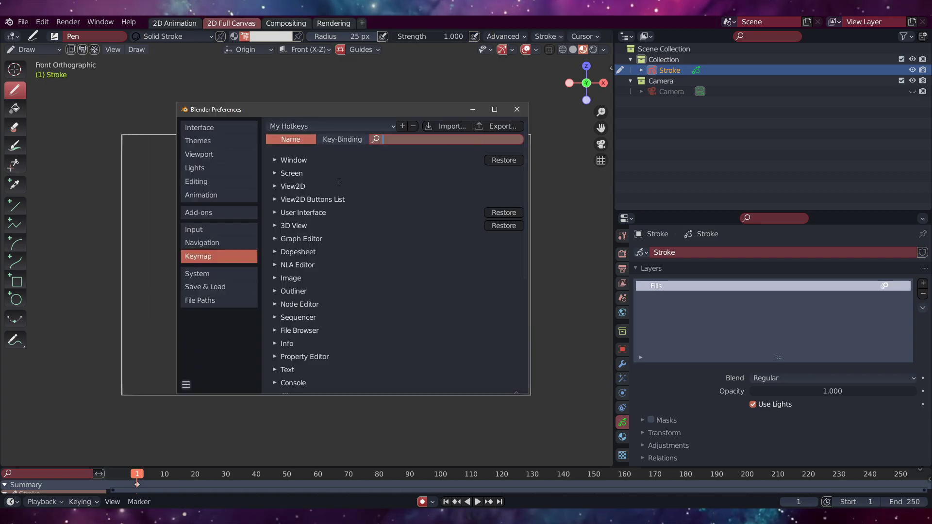
{"action": "type", "text": "3d curso"}
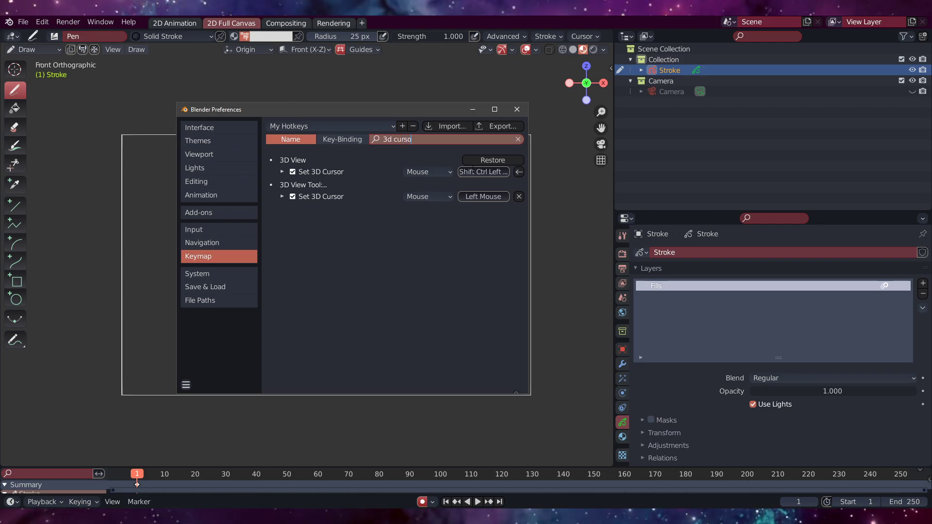
{"action": "left_click", "coordinate": [473, 170]}
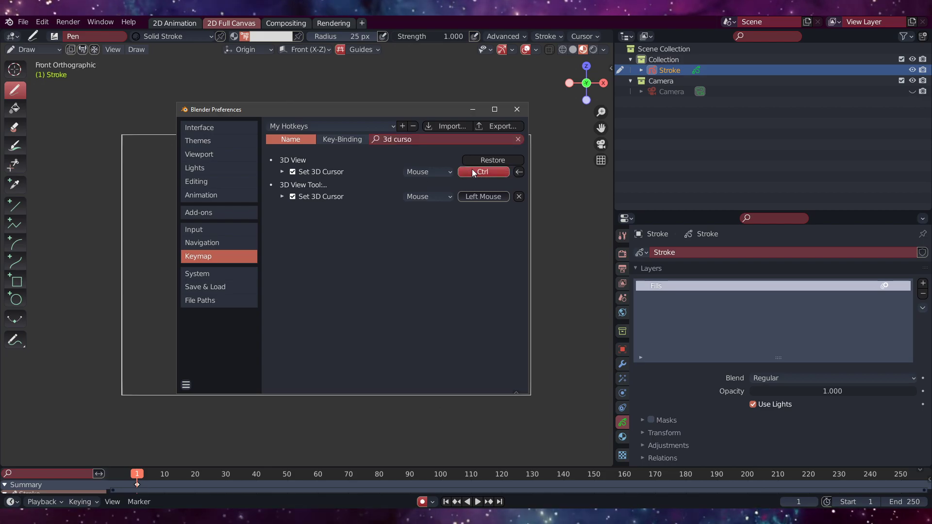
{"action": "left_click", "coordinate": [472, 170], "text": "ctrl+shift"}
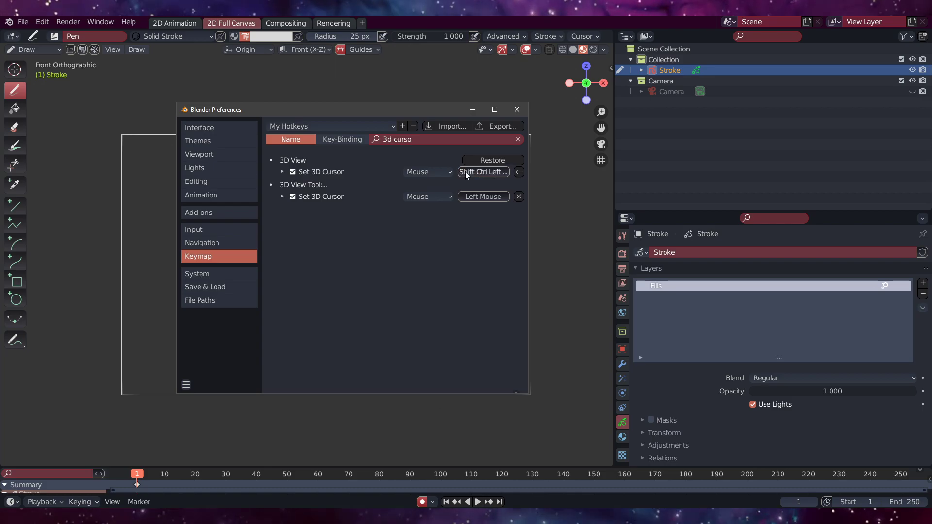
Save the preferences and close their window.
{"action": "left_click", "coordinate": [186, 387]}
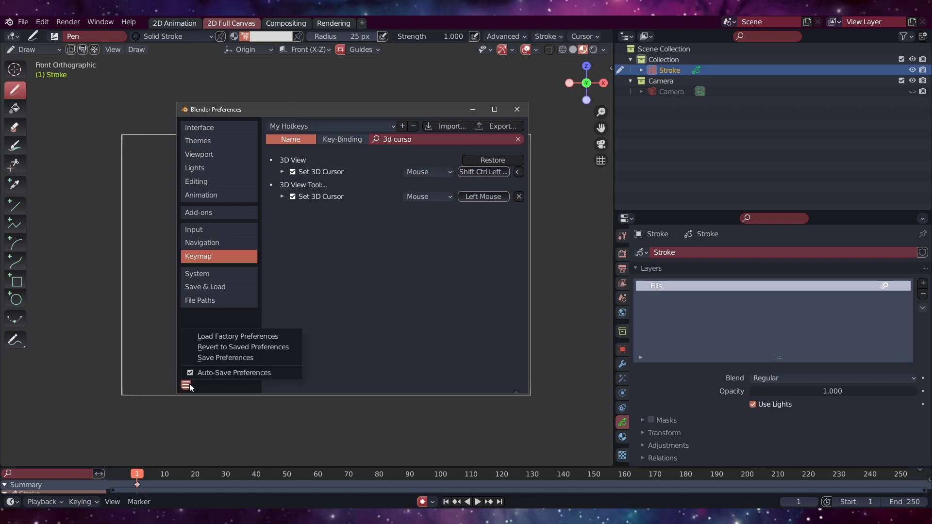
{"action": "left_click", "coordinate": [206, 359]}
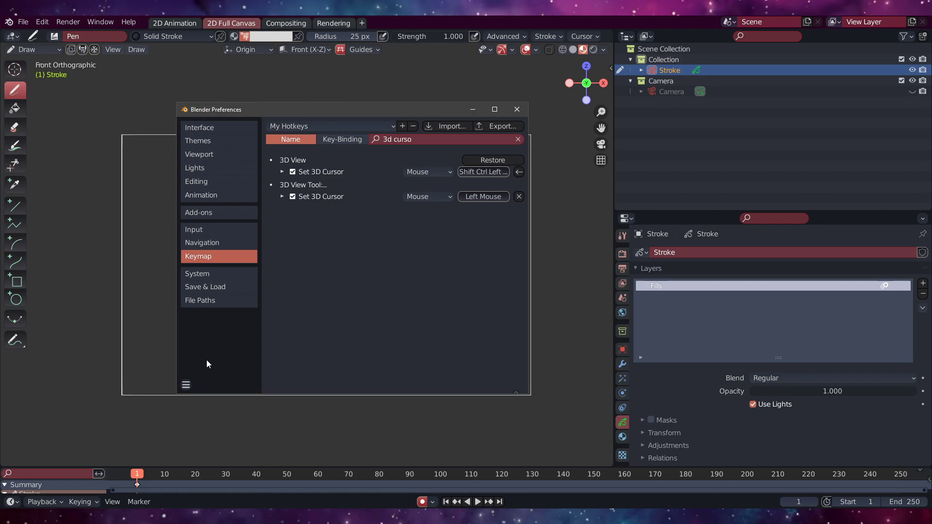
{"action": "left_click", "coordinate": [517, 109]}
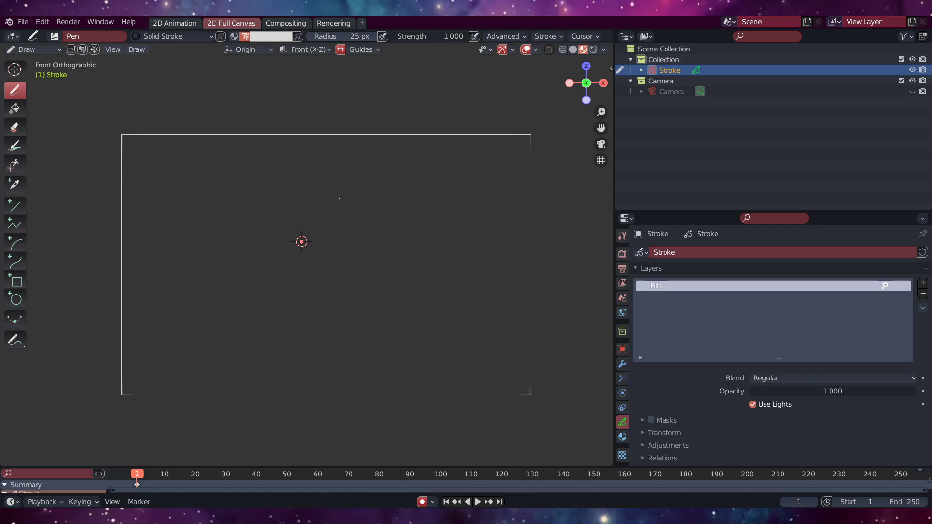
Place the 3D cursor just outside the frame's left edge, slightly above mid-height, and set the drawing guide type to Parallel.
{"action": "right_click", "coordinate": [83, 224], "text": "shift"}
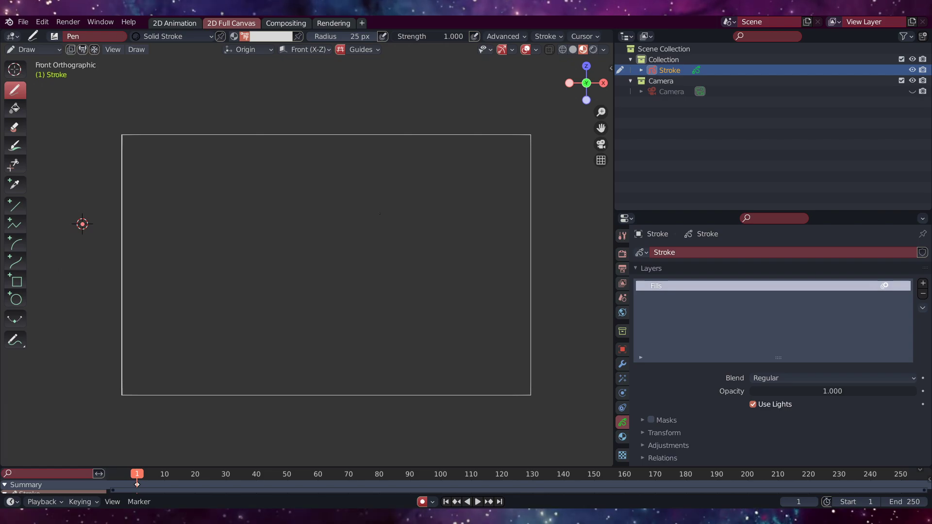
{"action": "left_click", "coordinate": [368, 50]}
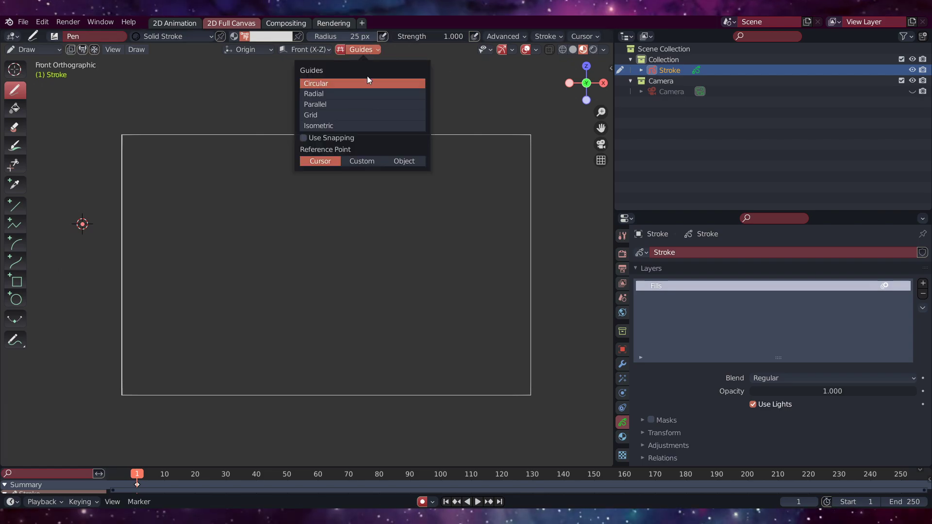
{"action": "left_click", "coordinate": [368, 104]}
Try a horizontal guided stroke across the frame with the Draw tool and undo it.
{"action": "left_click_drag", "start_coordinate": [287, 283], "coordinate": [79, 306]}
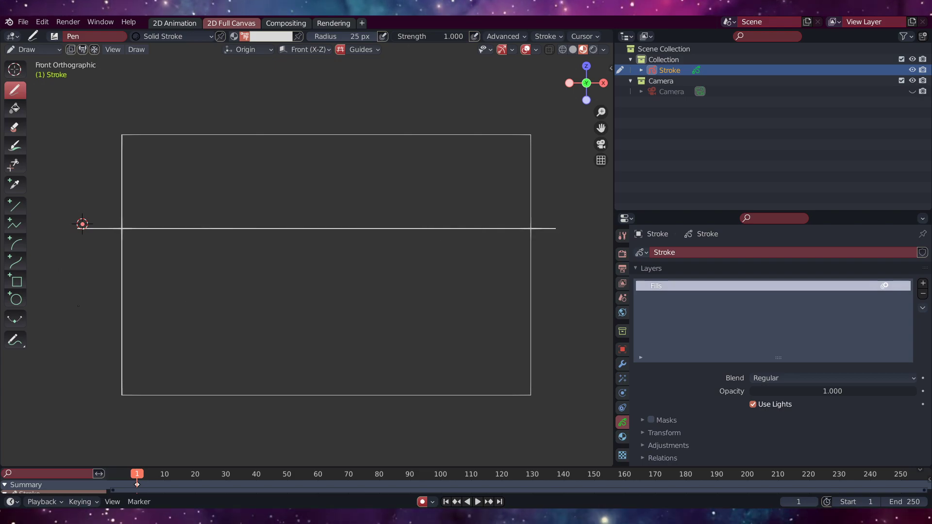
{"action": "key", "text": "ctrl+z"}
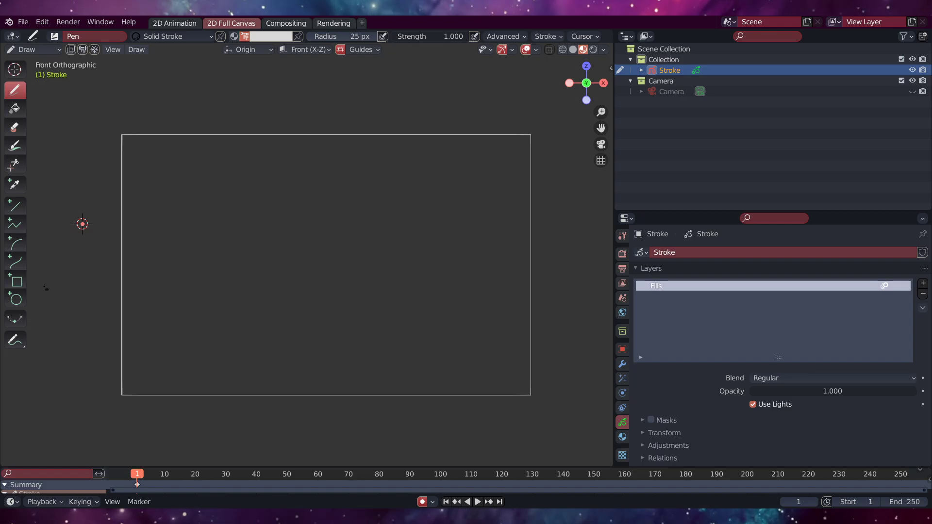
Using the Line tool with a yellow vertex color, draw a horizontal line from the 3D cursor across and beyond the frame.
{"action": "left_click", "coordinate": [14, 206]}
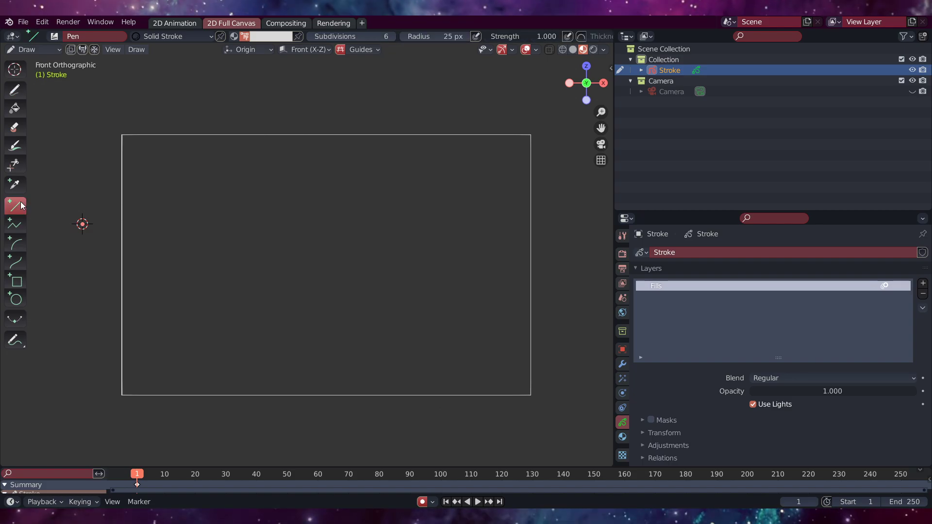
{"action": "left_click", "coordinate": [263, 37]}
{"action": "left_click_drag", "start_coordinate": [275, 87], "coordinate": [242, 90]}
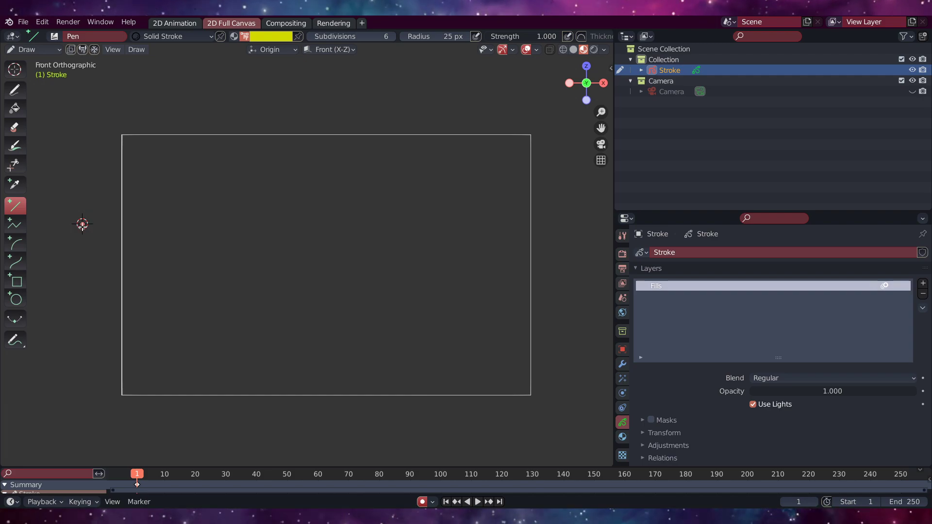
{"action": "left_click_drag", "start_coordinate": [82, 224], "coordinate": [561, 240]}
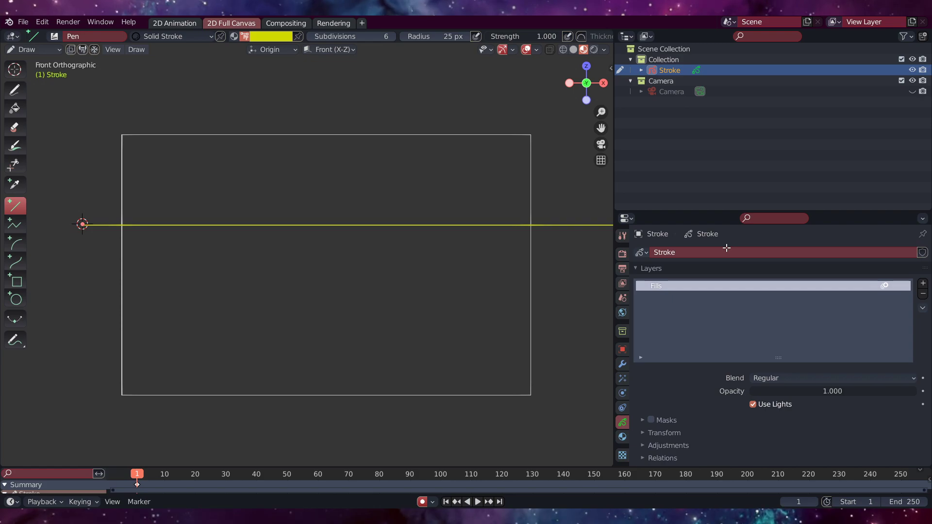
{"action": "scroll", "coordinate": [367, 251], "scroll_direction": "down", "scroll_amount": 2}
{"action": "middle_click_drag", "start_coordinate": [368, 251], "coordinate": [314, 264], "text": "shift"}
{"action": "scroll", "coordinate": [319, 259], "scroll_direction": "up", "scroll_amount": 1}
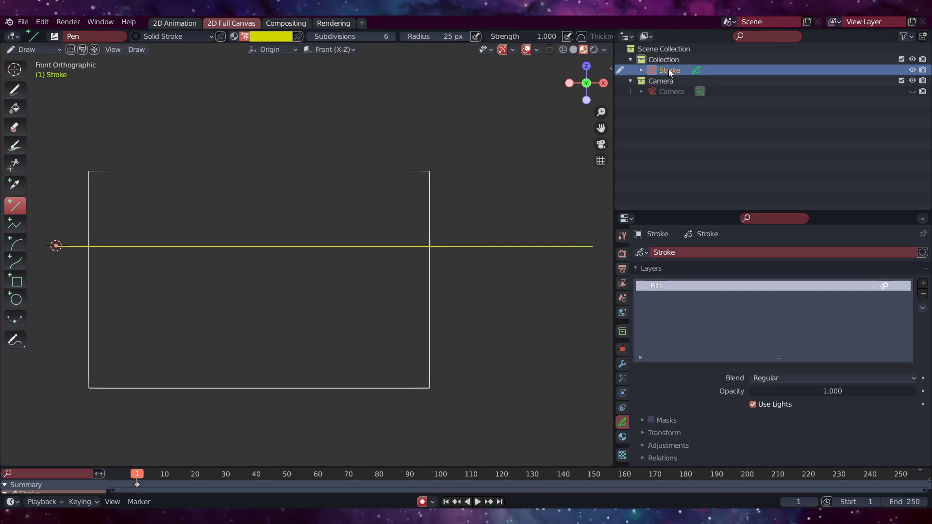
Move the Stroke object into a new collection named guides and switch to Object Mode.
{"action": "key", "text": "m"}
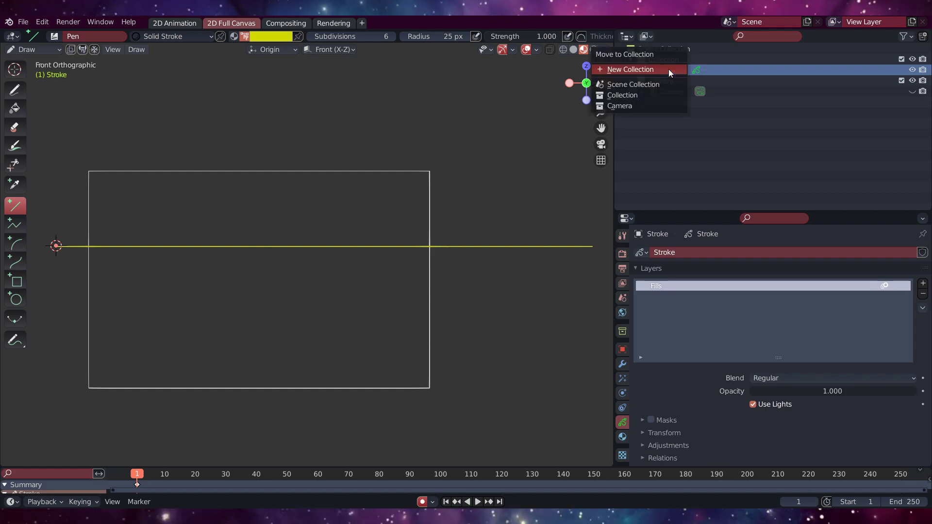
{"action": "left_click", "coordinate": [669, 69]}
{"action": "type", "text": "guides"}
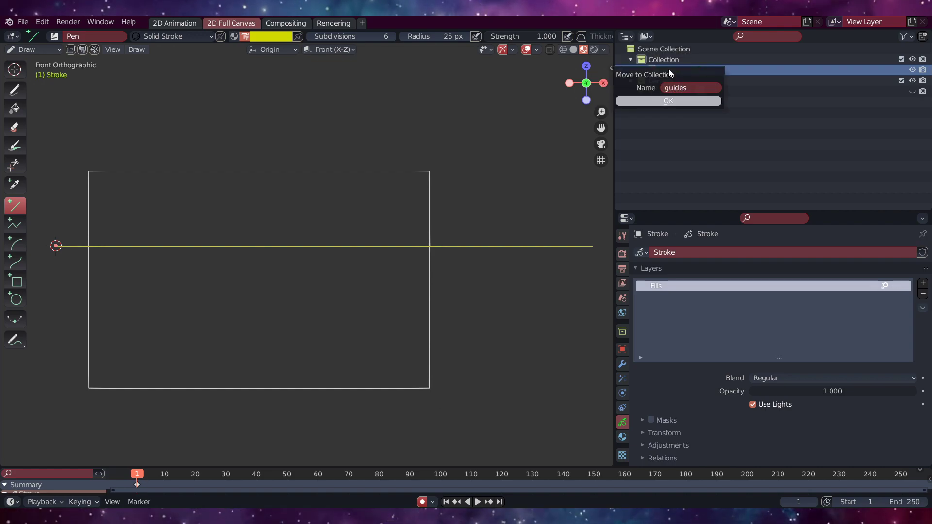
{"action": "left_click", "coordinate": [674, 100]}
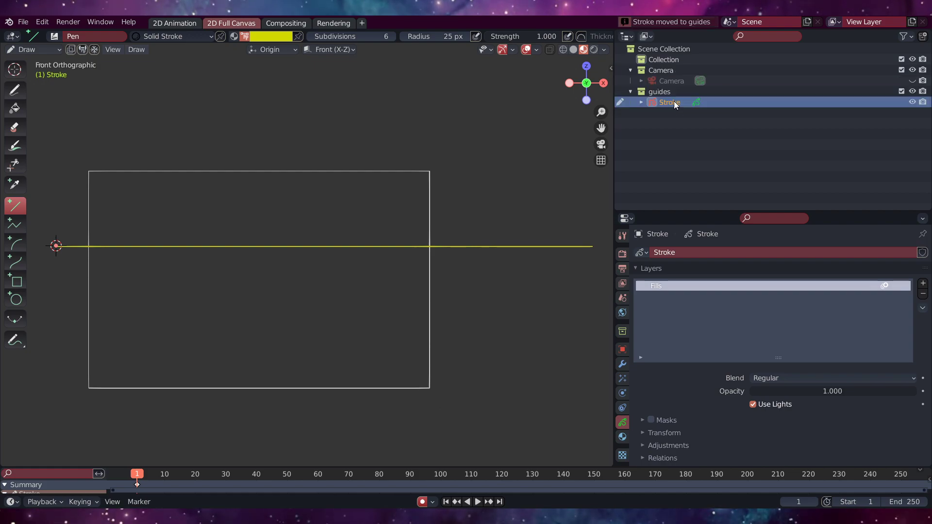
{"action": "left_click", "coordinate": [26, 49]}
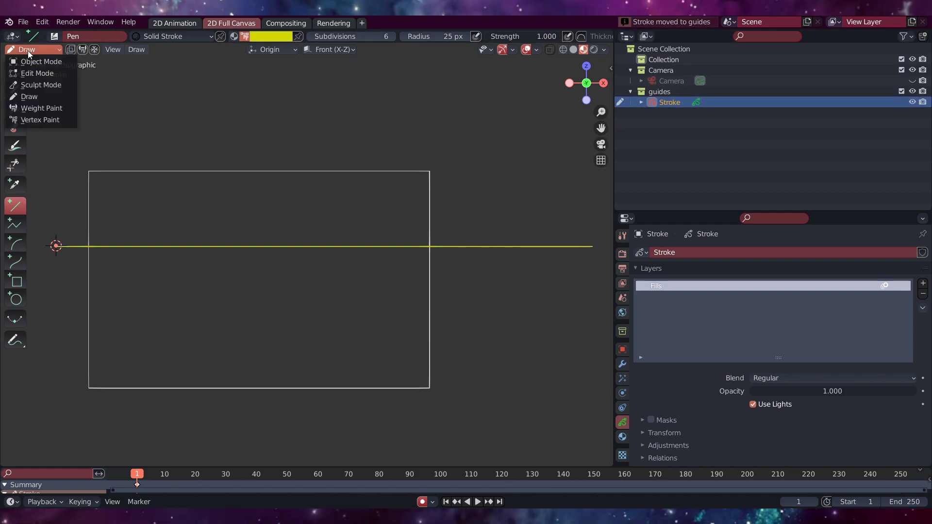
{"action": "left_click", "coordinate": [33, 63]}
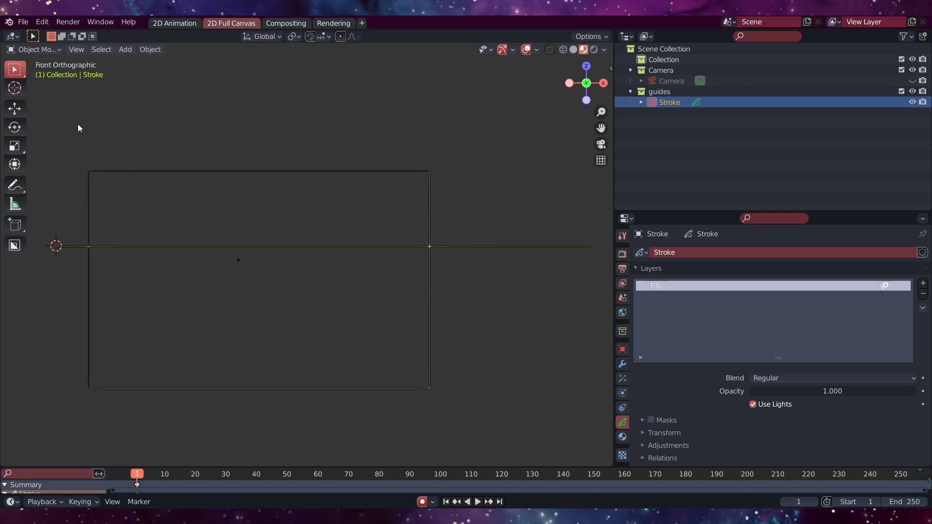
Adjust the 3D cursor's location to X -6.821 m and Z 0.5646 m so that it sits on the yellow line.
{"action": "middle_click_drag", "start_coordinate": [78, 125], "coordinate": [125, 107], "text": "shift"}
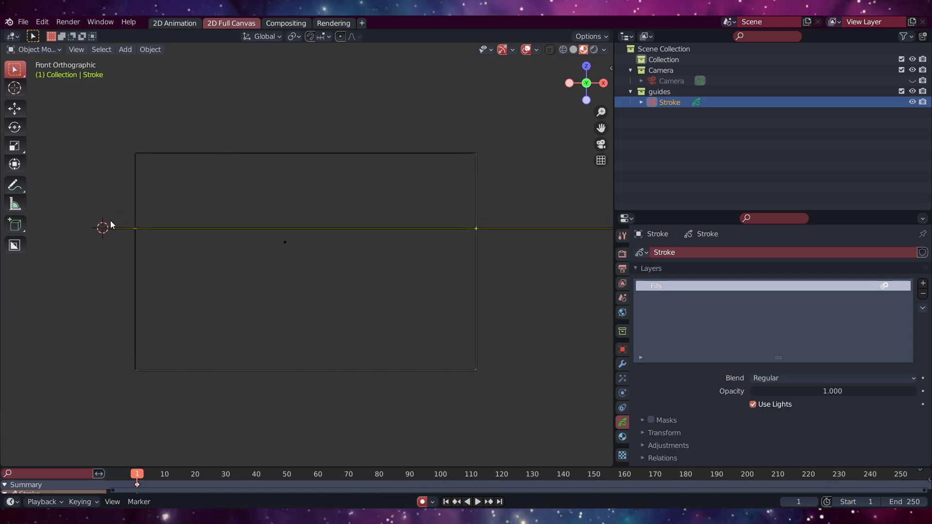
{"action": "scroll", "coordinate": [115, 232], "scroll_direction": "up", "scroll_amount": 2}
{"action": "scroll", "coordinate": [115, 231], "scroll_direction": "up", "scroll_amount": 1}
{"action": "middle_click_drag", "start_coordinate": [115, 231], "coordinate": [326, 284], "text": "shift"}
{"action": "scroll", "coordinate": [243, 252], "scroll_direction": "up", "scroll_amount": 1}
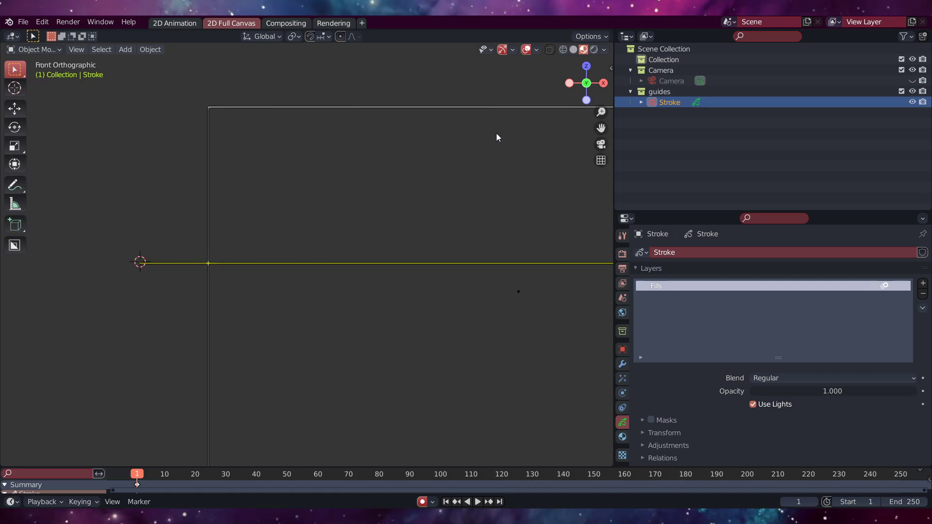
{"action": "key", "text": "n"}
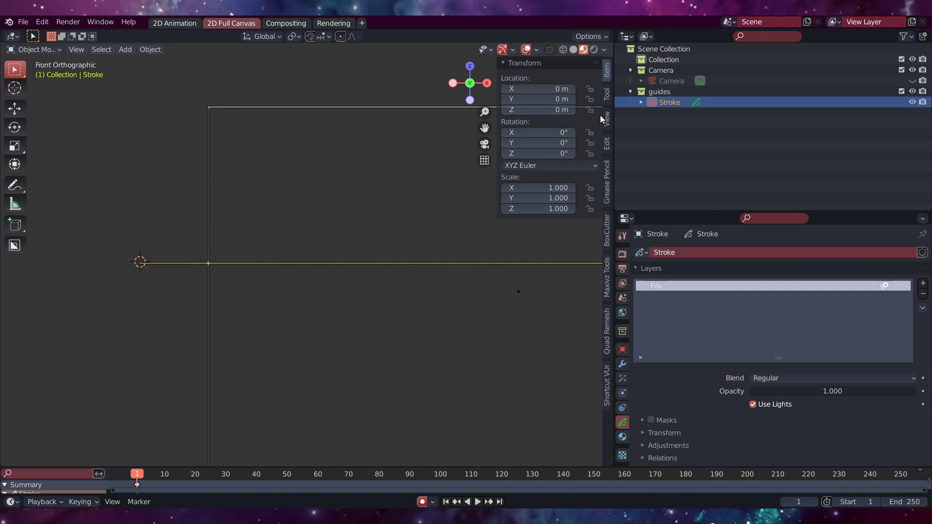
{"action": "left_click", "coordinate": [608, 120]}
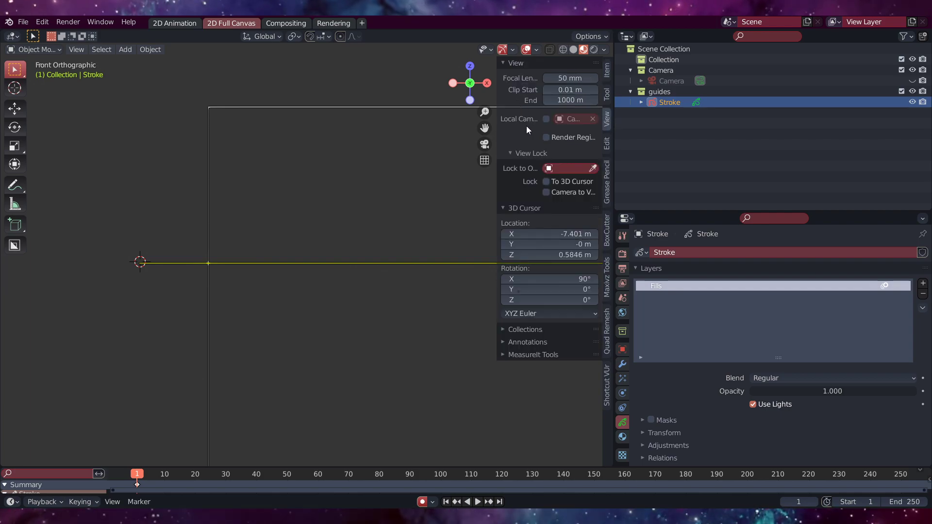
{"action": "left_click_drag", "start_coordinate": [570, 234], "coordinate": [578, 234]}
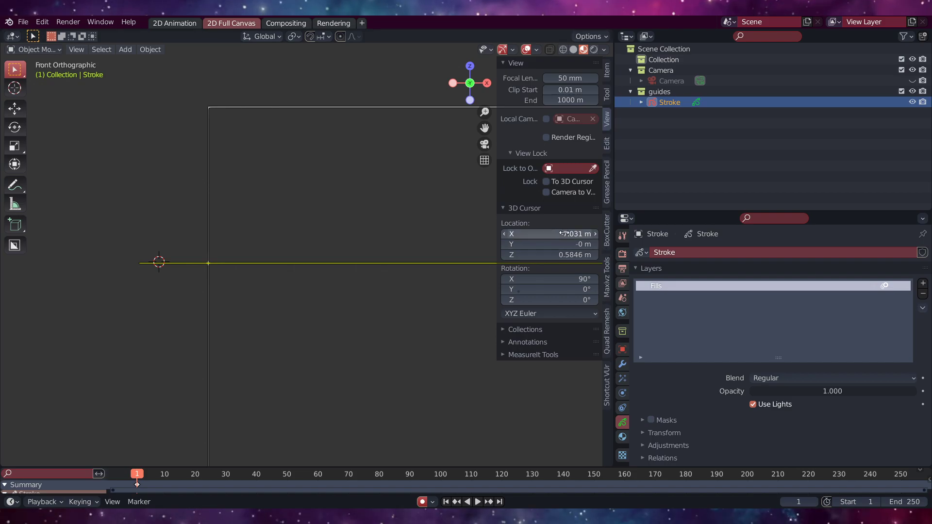
{"action": "left_click_drag", "start_coordinate": [568, 234], "coordinate": [569, 234]}
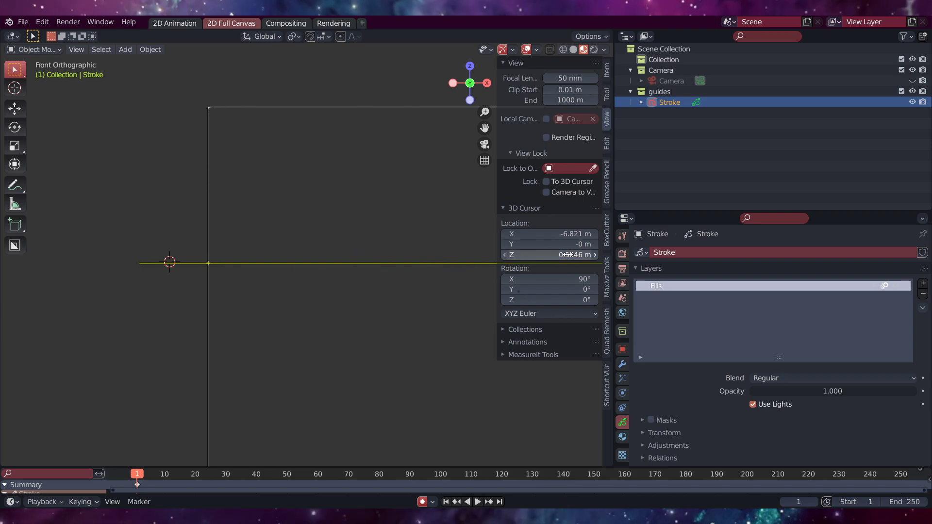
{"action": "left_click_drag", "start_coordinate": [568, 255], "coordinate": [569, 255]}
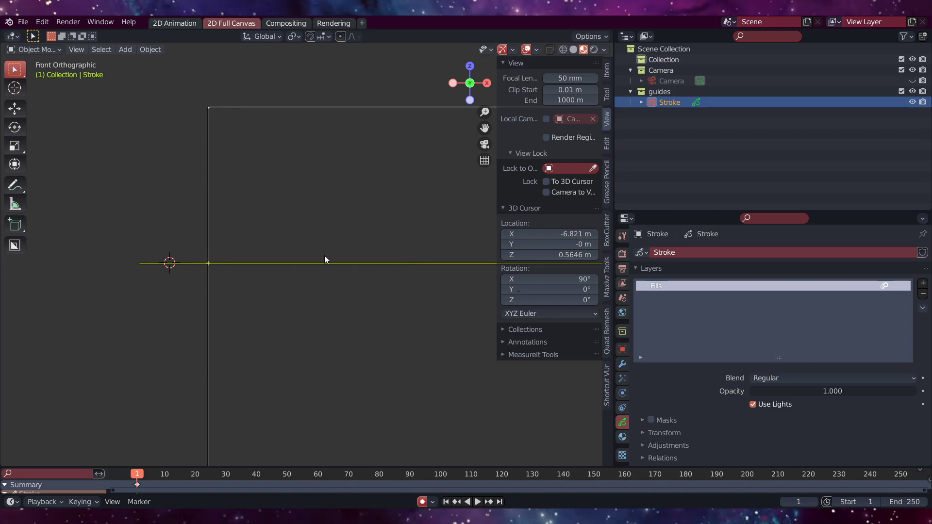
{"action": "key", "text": "n"}
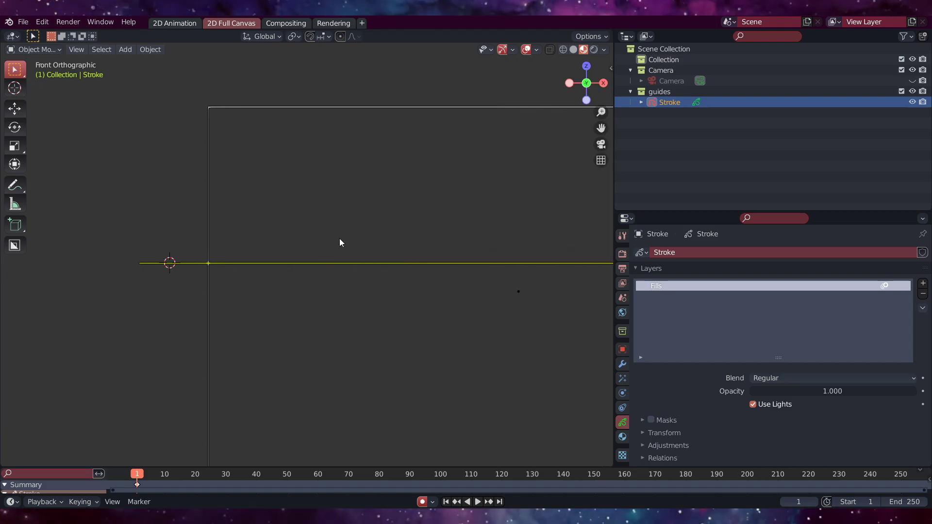
Add a mesh circle with 128 vertices at the 3D cursor.
{"action": "key", "text": "shift+a"}
{"action": "mouse_move", "coordinate": [340, 238]}
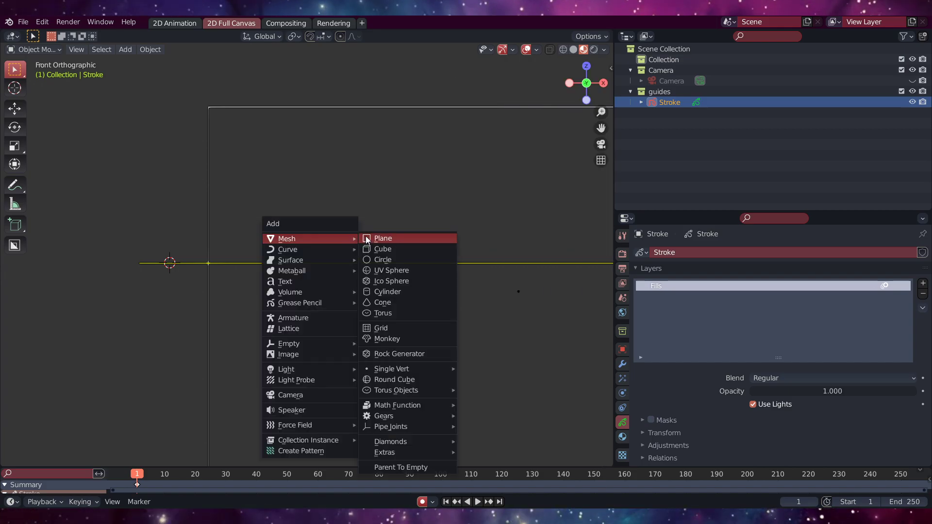
{"action": "left_click", "coordinate": [399, 261]}
{"action": "scroll", "coordinate": [396, 260], "scroll_direction": "down", "scroll_amount": 6}
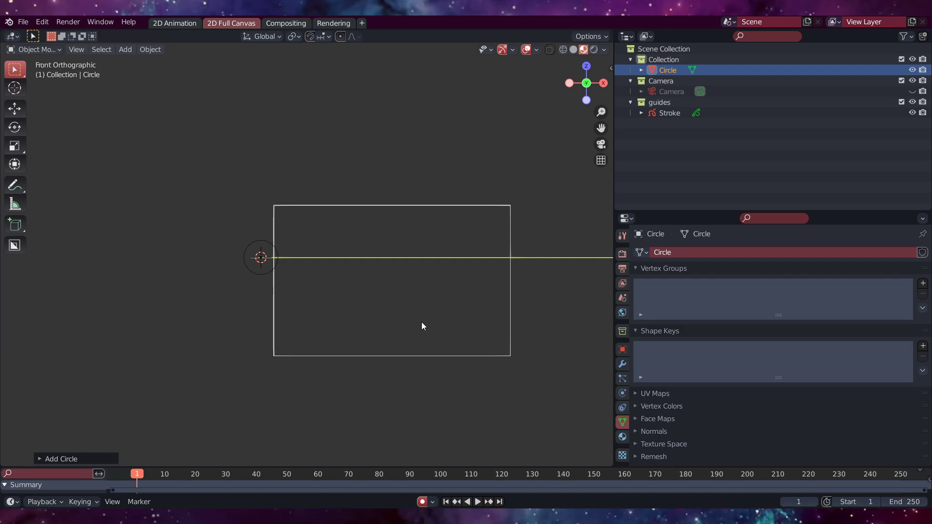
{"action": "left_click", "coordinate": [80, 459]}
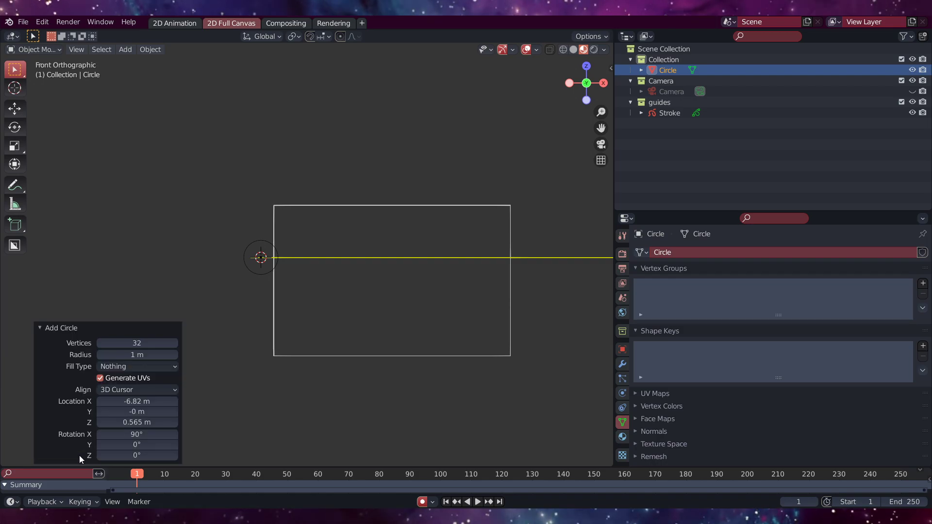
{"action": "left_click", "coordinate": [135, 343]}
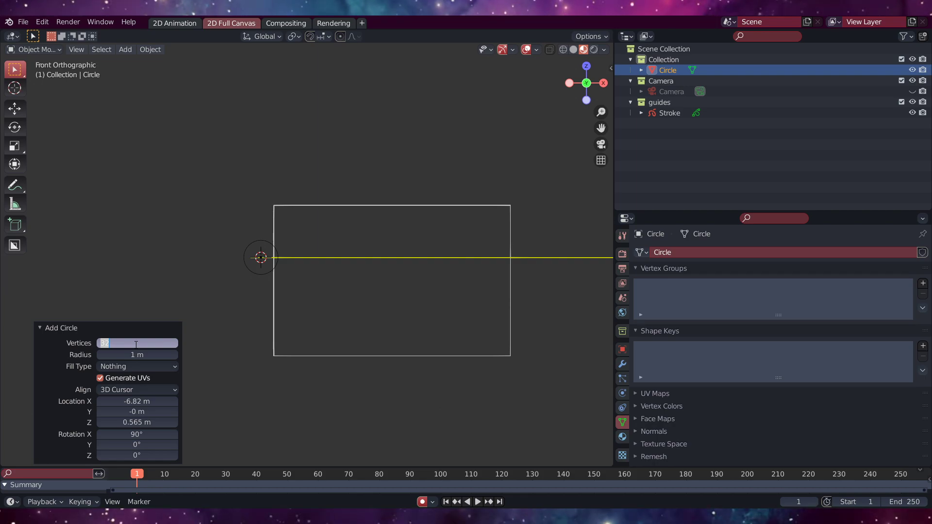
{"action": "type", "text": "128"}
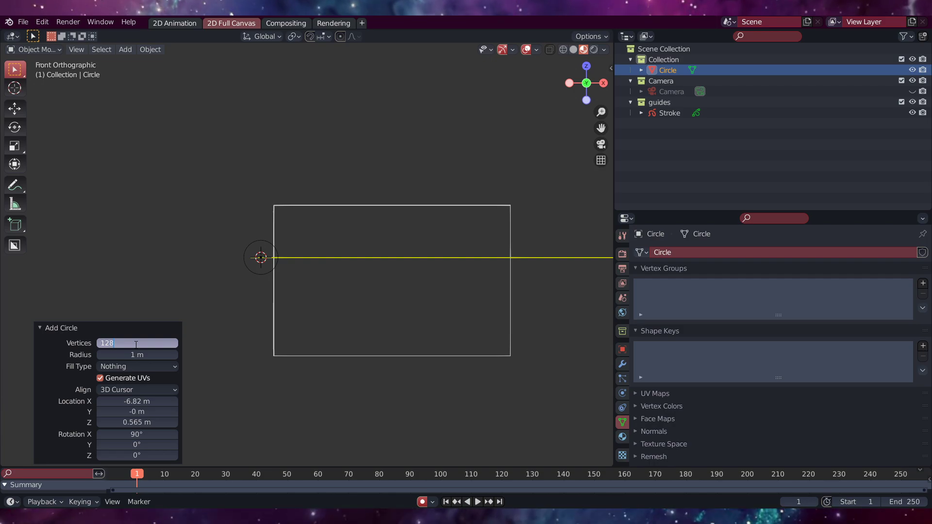
{"action": "key", "text": "Return"}
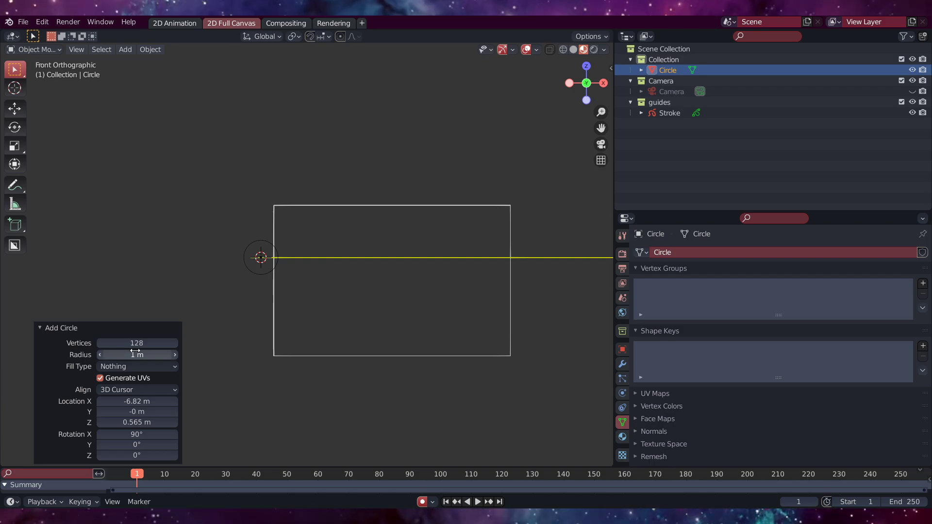
Try radii of 10 m and 15 m for the new circle.
{"action": "left_click", "coordinate": [135, 352]}
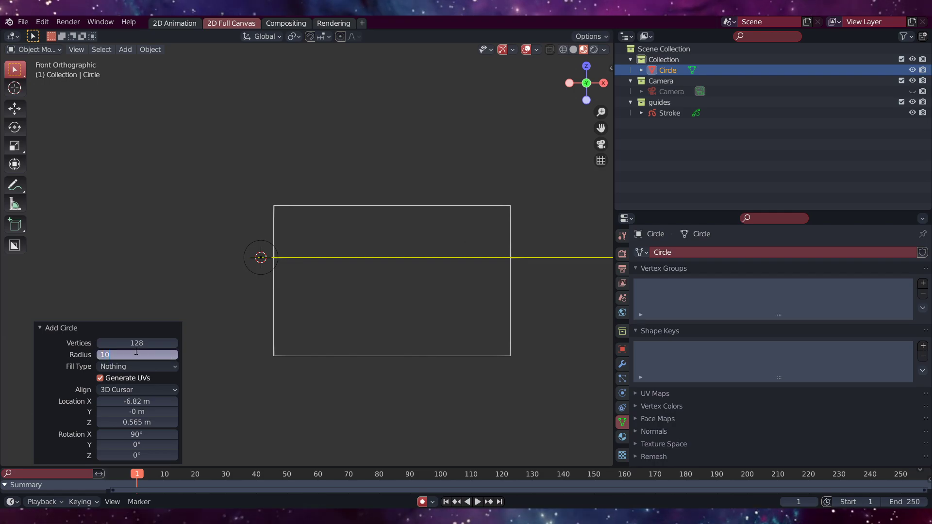
{"action": "type", "text": "10"}
{"action": "key", "text": "Return"}
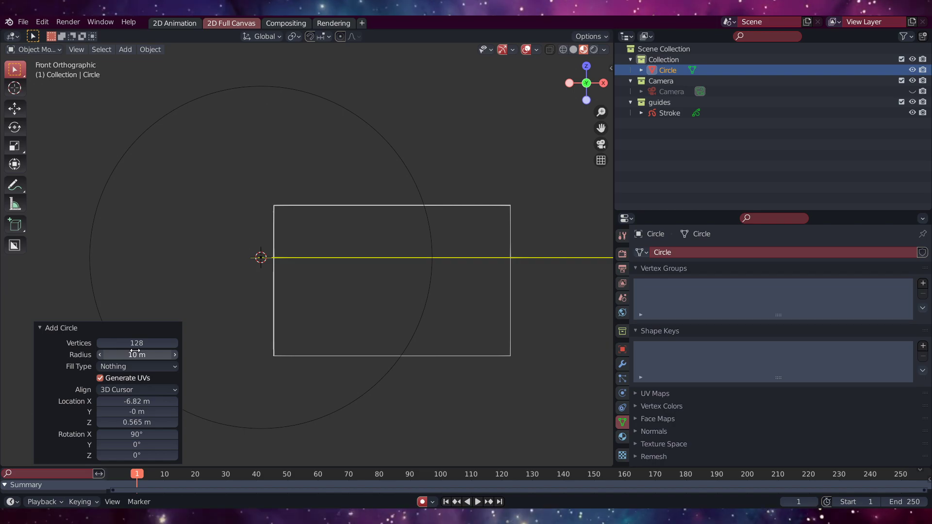
{"action": "left_click", "coordinate": [137, 356]}
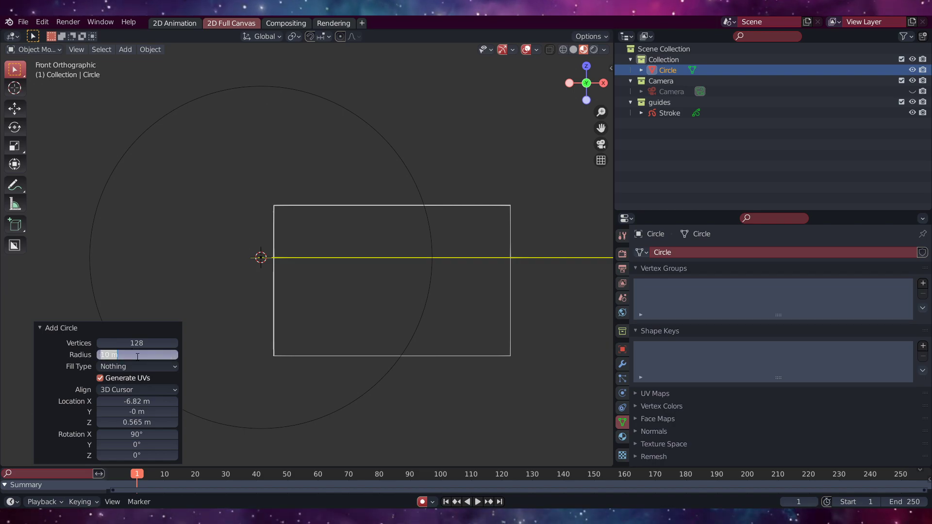
{"action": "type", "text": "15"}
{"action": "key", "text": "Return"}
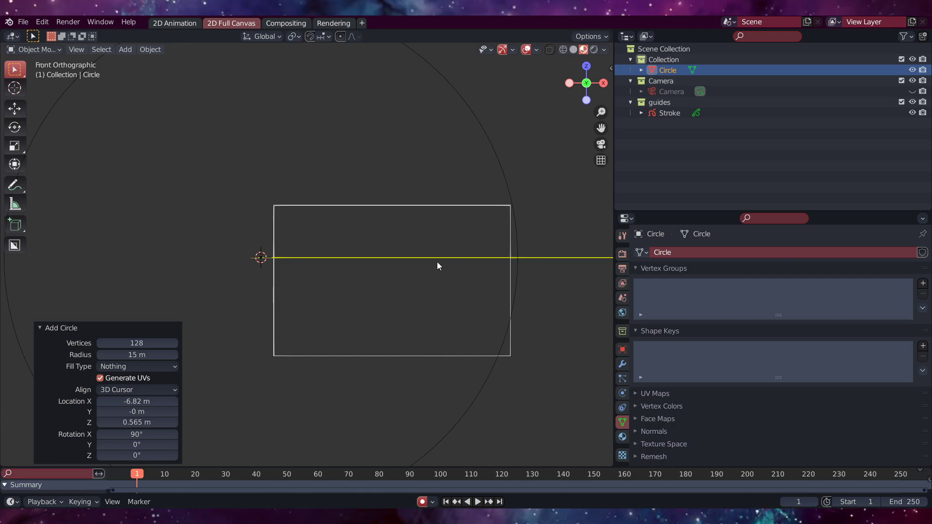
Set the circle's radius to 20 m.
{"action": "scroll", "coordinate": [411, 276], "scroll_direction": "down", "scroll_amount": 3}
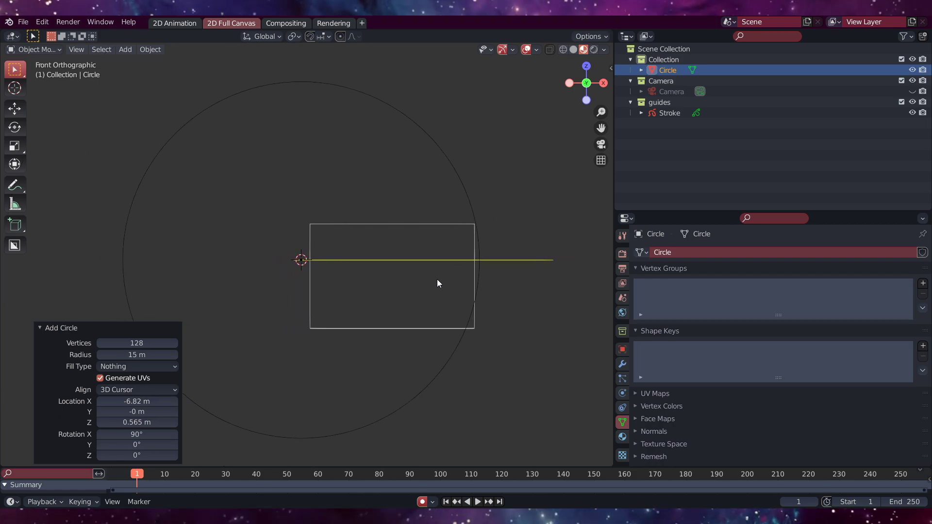
{"action": "left_click", "coordinate": [131, 355]}
{"action": "type", "text": "20"}
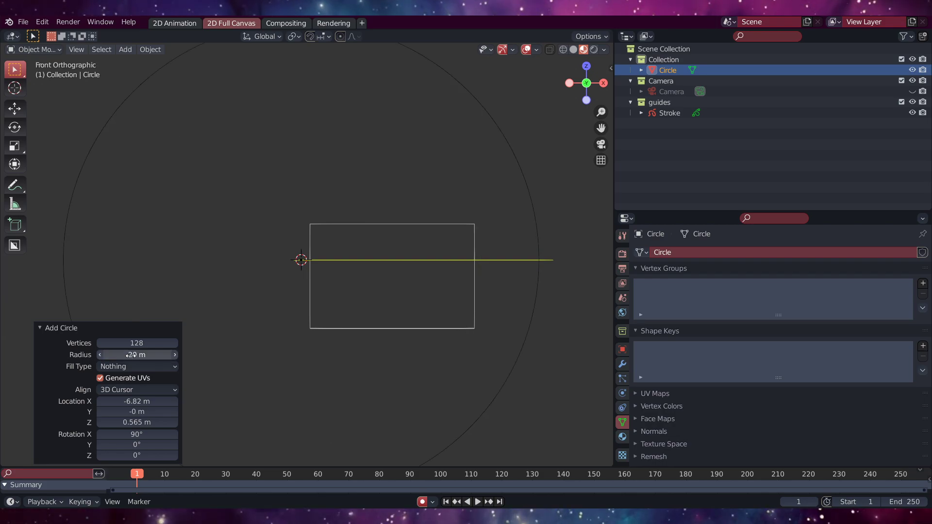
{"action": "key", "text": "Return"}
{"action": "scroll", "coordinate": [248, 277], "scroll_direction": "up", "scroll_amount": 1}
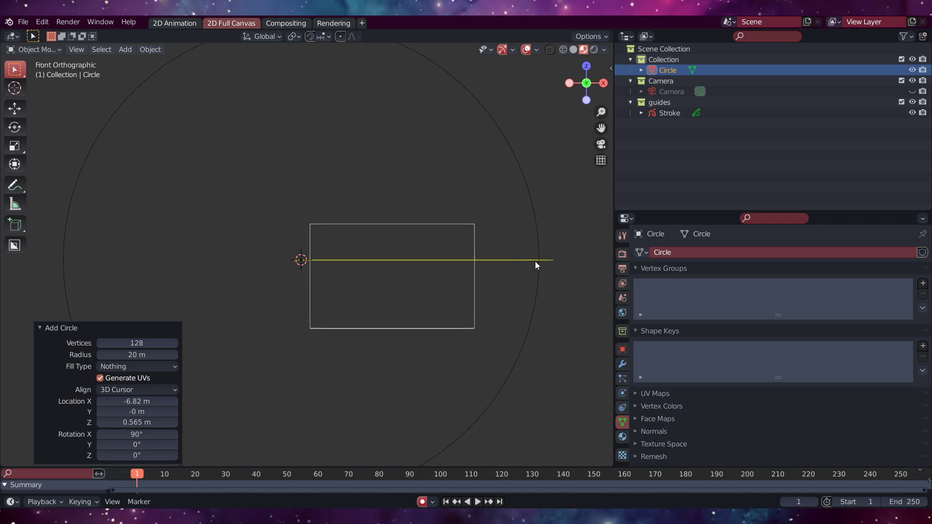
{"action": "scroll", "coordinate": [500, 263], "scroll_direction": "down", "scroll_amount": 1}
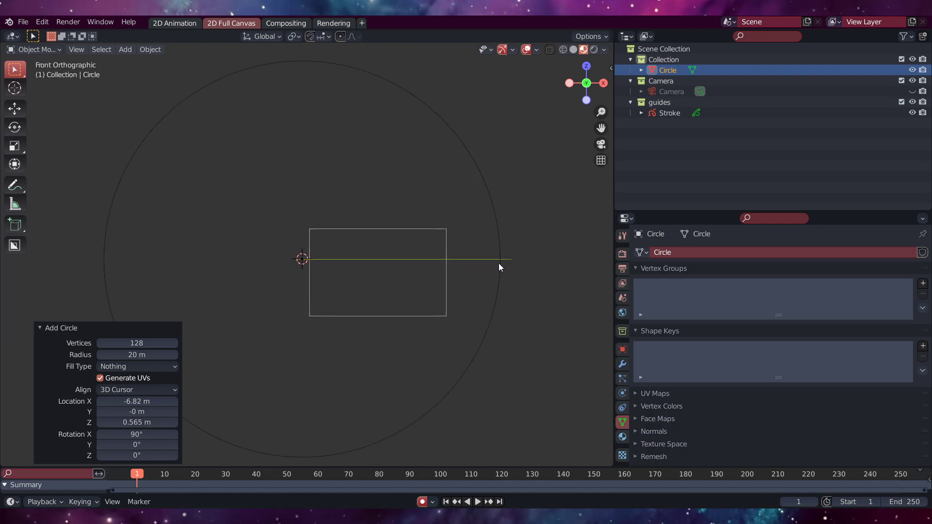
In Edit Mode, select the circle's whole edge loop and extrude it inward at a scale of about 0.549.
{"action": "key", "text": "Tab"}
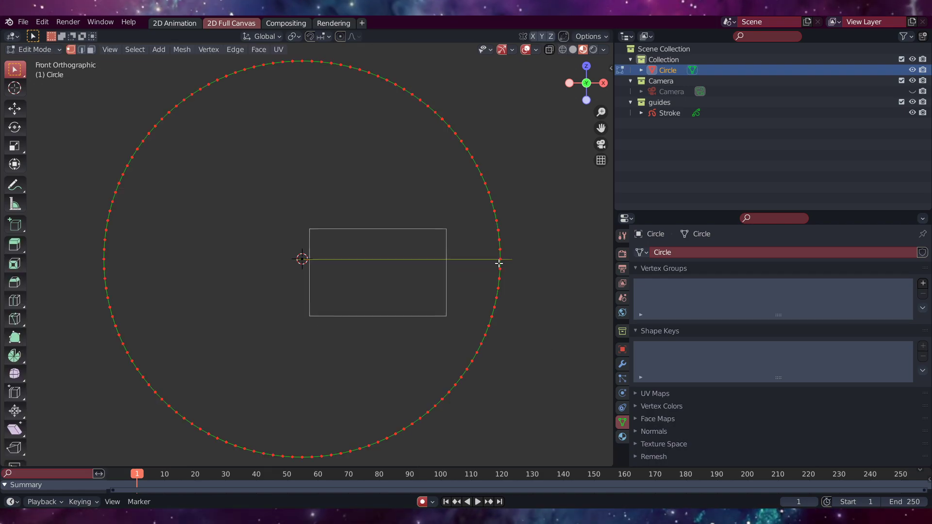
{"action": "key", "text": "2"}
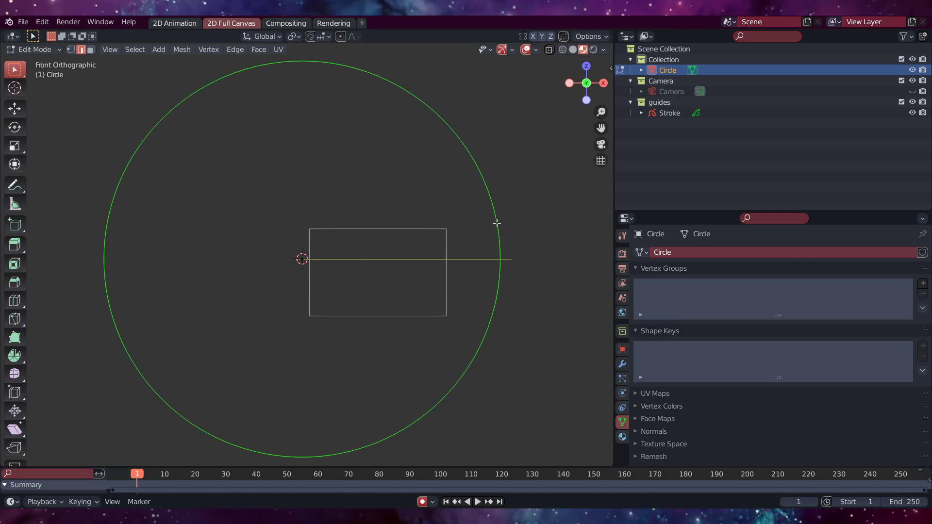
{"action": "key", "text": "alt+a"}
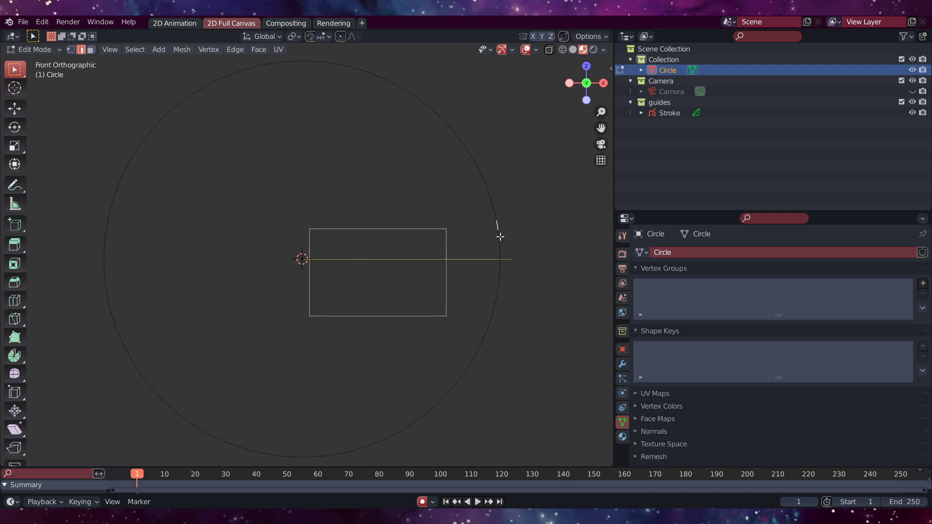
{"action": "left_click", "coordinate": [501, 237], "text": "alt"}
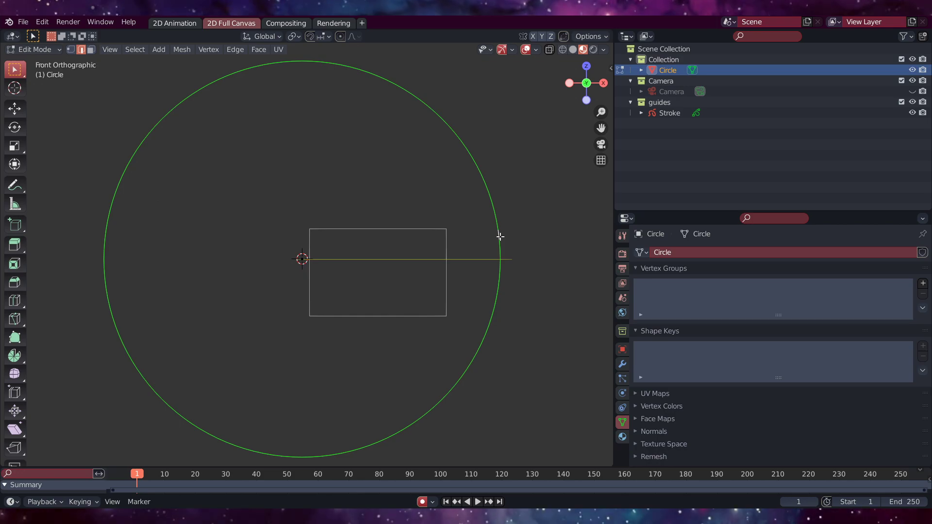
{"action": "key", "text": "s"}
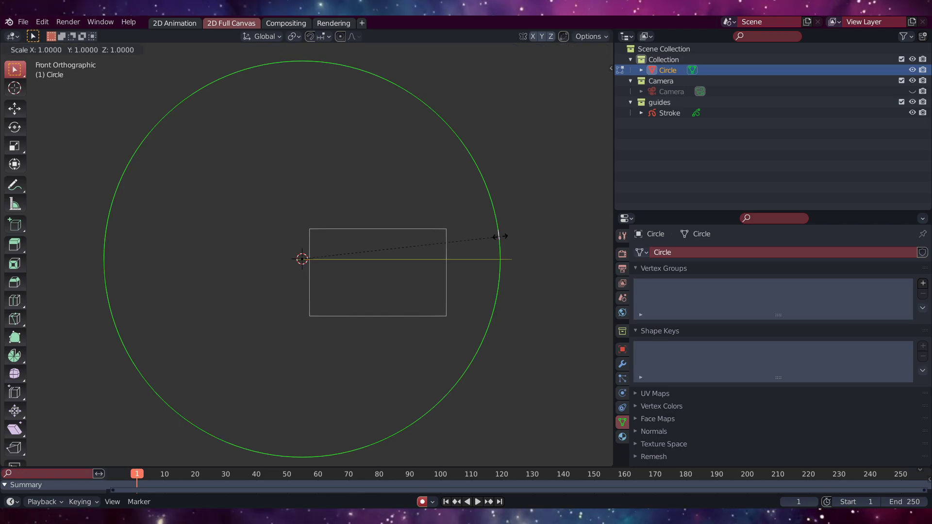
{"action": "left_click", "coordinate": [411, 273]}
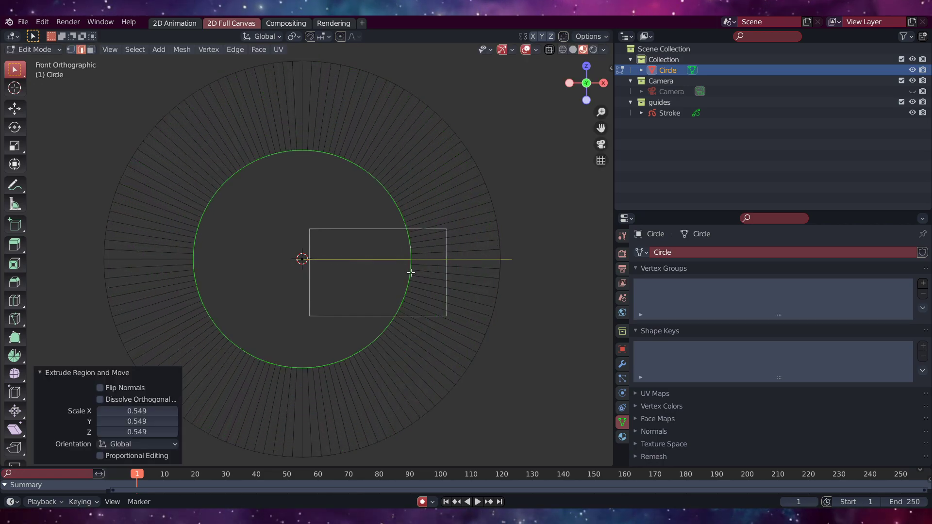
Merge the vertices of the extruded inner ring at its center to form radial spokes.
{"action": "key", "text": "1"}
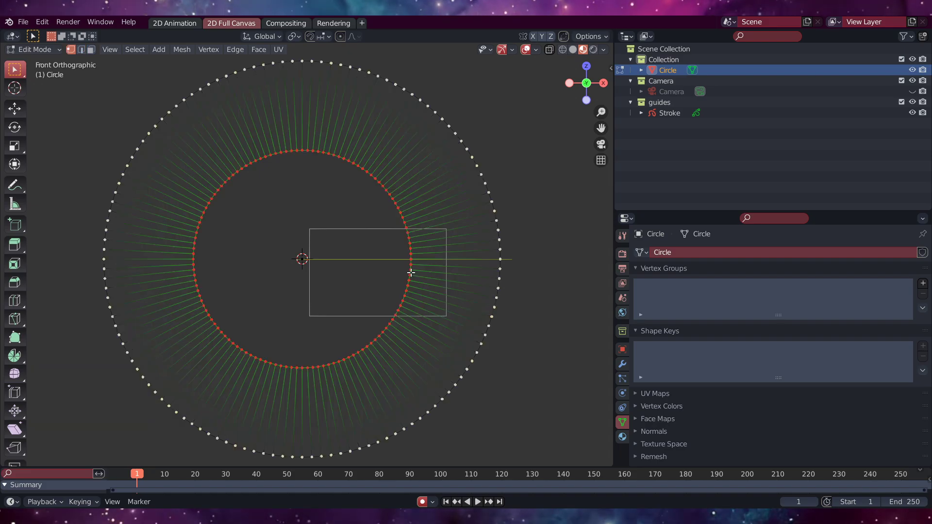
{"action": "right_click", "coordinate": [401, 213]}
{"action": "mouse_move", "coordinate": [389, 401]}
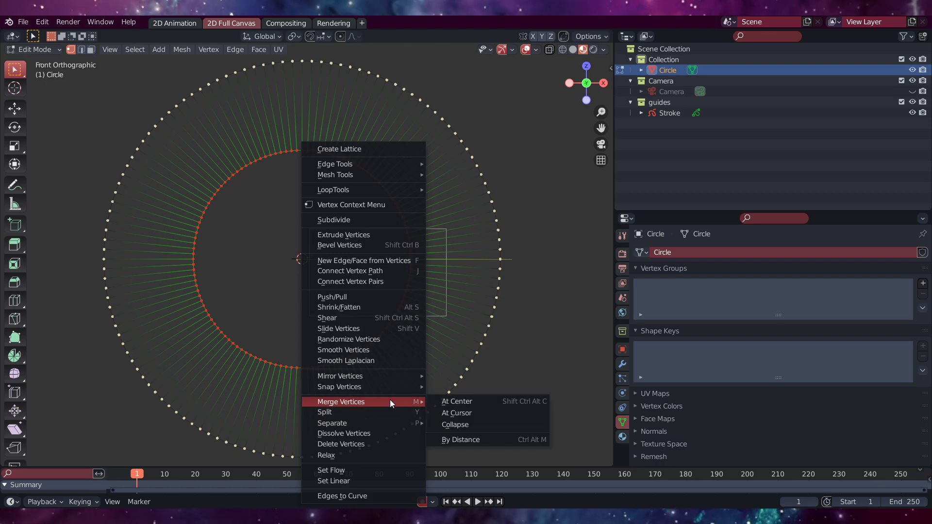
{"action": "left_click", "coordinate": [439, 400]}
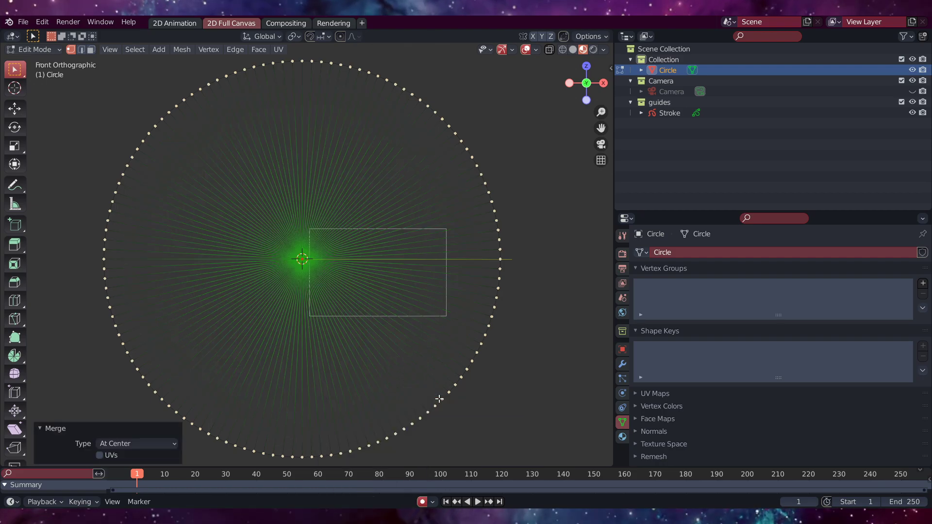
{"action": "scroll", "coordinate": [437, 312], "scroll_direction": "up", "scroll_amount": 7}
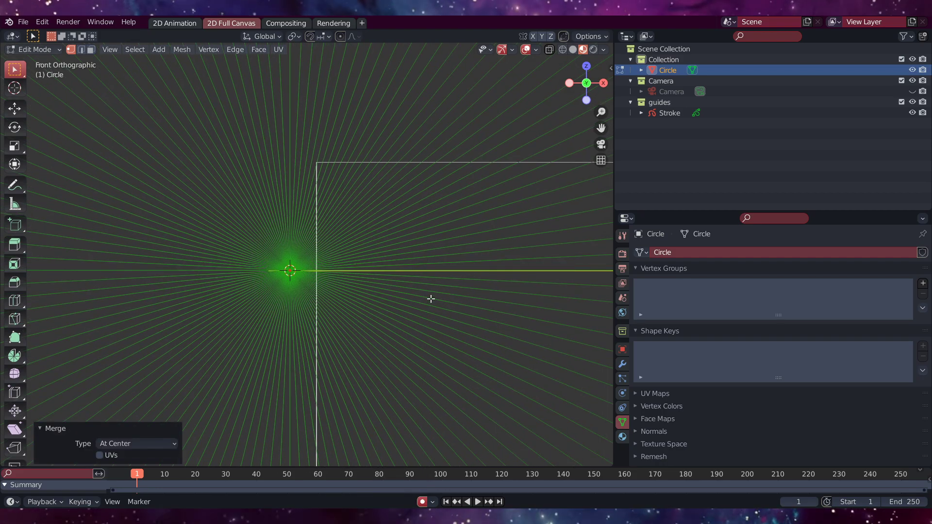
{"action": "scroll", "coordinate": [428, 298], "scroll_direction": "up", "scroll_amount": 5}
{"action": "scroll", "coordinate": [421, 294], "scroll_direction": "down", "scroll_amount": 12}
{"action": "scroll", "coordinate": [420, 294], "scroll_direction": "down", "scroll_amount": 3}
{"action": "scroll", "coordinate": [420, 294], "scroll_direction": "up", "scroll_amount": 1}
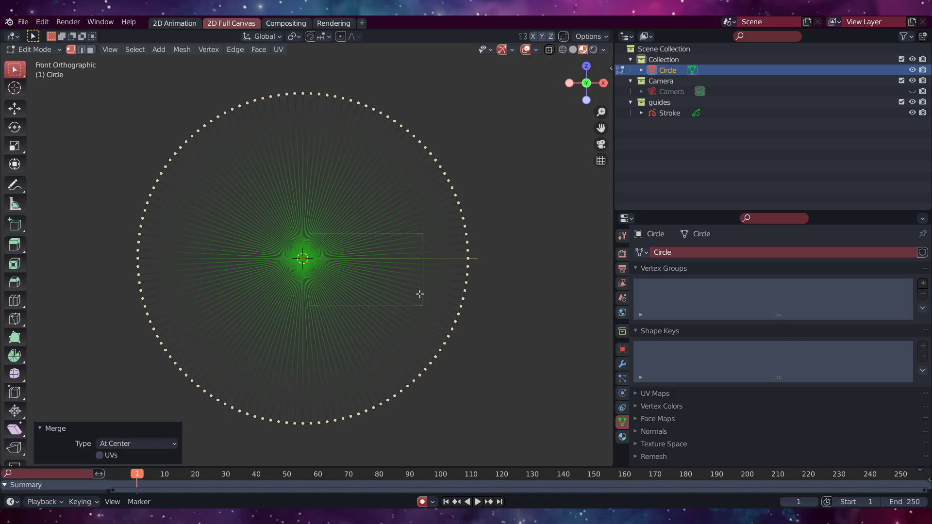
Select the circle's outer edge loop and delete it, leaving only the radial spokes.
{"action": "key", "text": "Tab"}
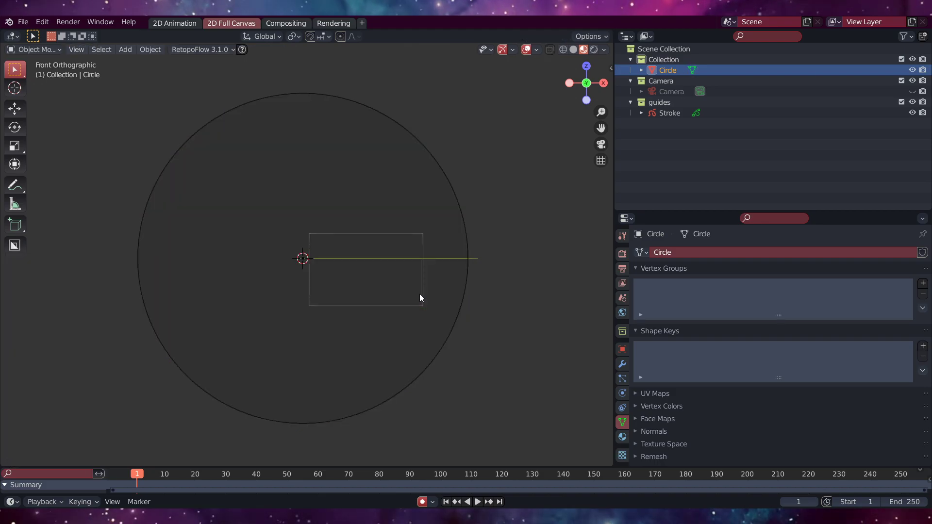
{"action": "key", "text": "Tab"}
{"action": "scroll", "coordinate": [432, 260], "scroll_direction": "up", "scroll_amount": 2}
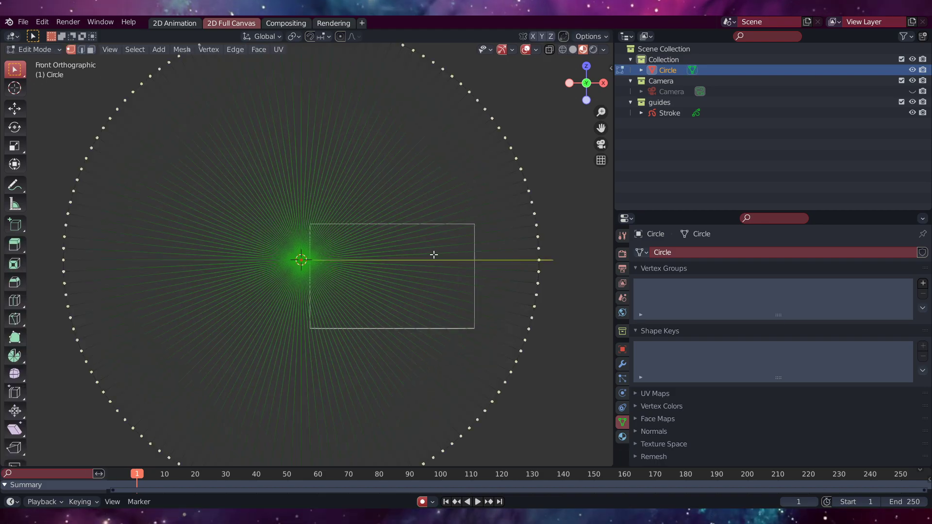
{"action": "key", "text": "2"}
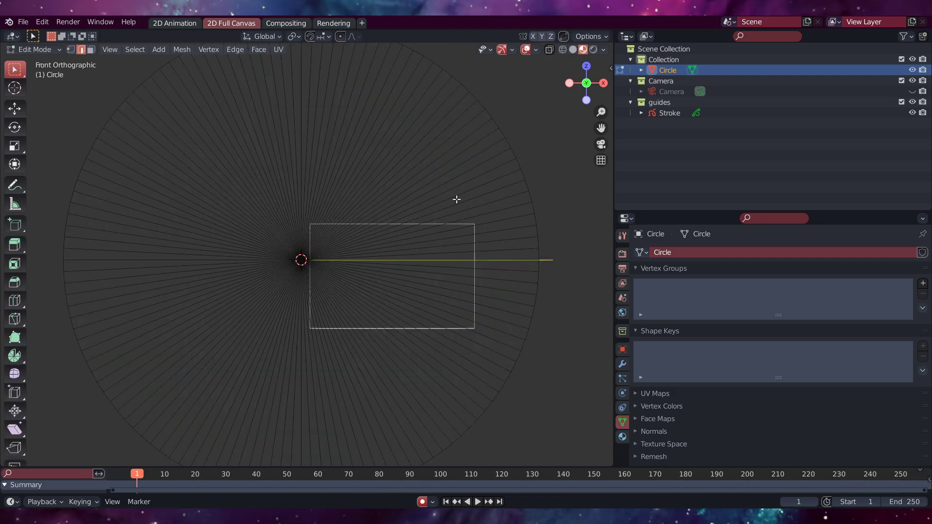
{"action": "left_click", "coordinate": [507, 143], "text": "alt"}
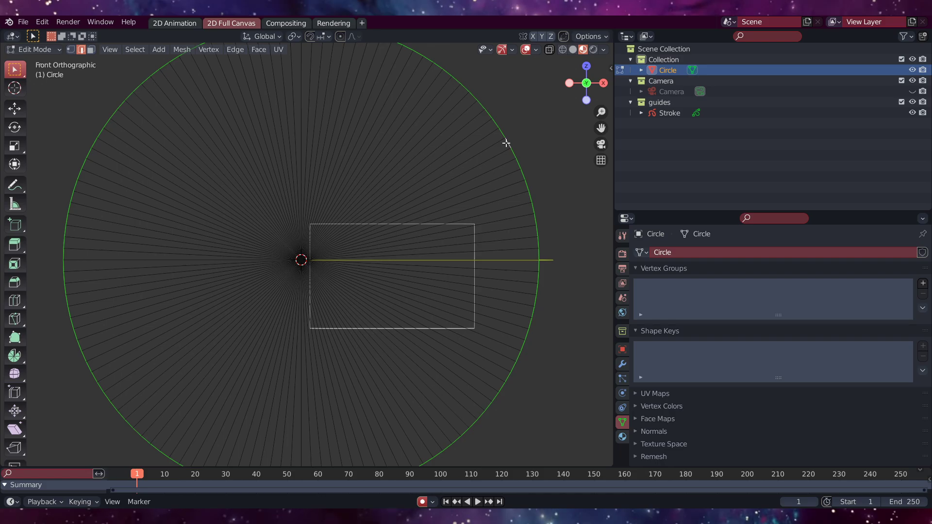
{"action": "key", "text": "x"}
{"action": "left_click", "coordinate": [505, 154]}
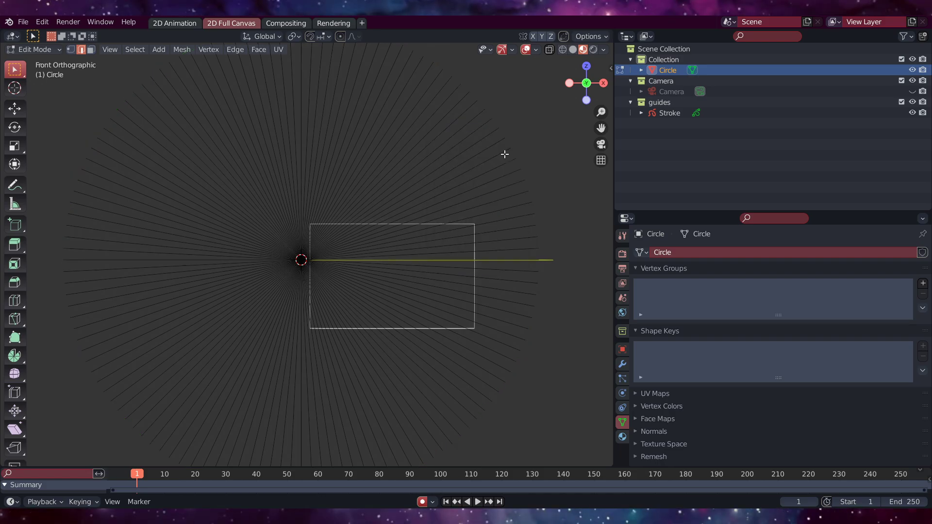
{"action": "scroll", "coordinate": [505, 154], "scroll_direction": "down", "scroll_amount": 1}
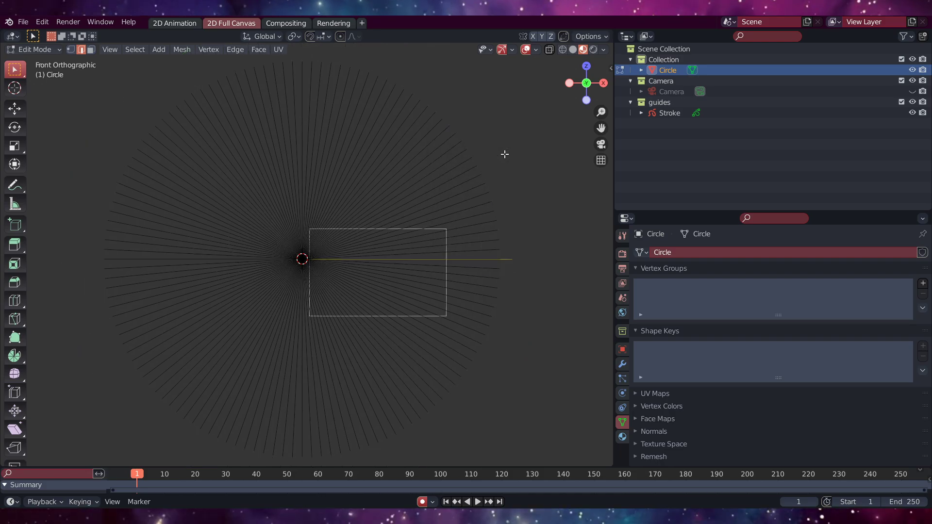
Return to Object Mode and convert the radial-line mesh to a Grease Pencil object.
{"action": "key", "text": "Tab"}
{"action": "left_click", "coordinate": [153, 50]}
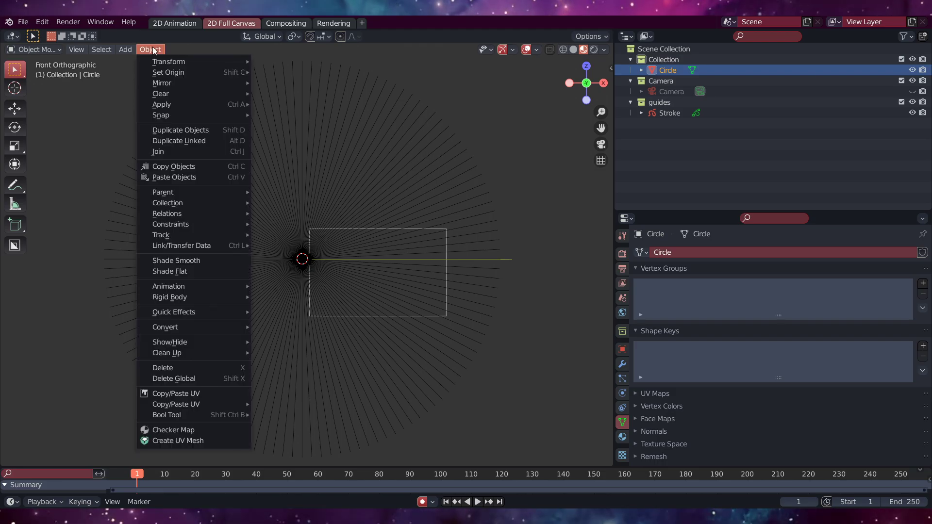
{"action": "mouse_move", "coordinate": [202, 327]}
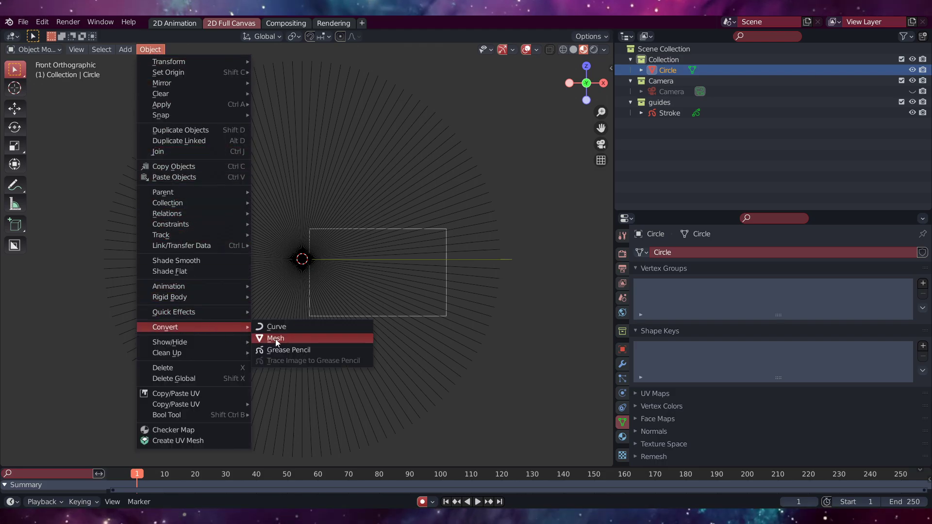
{"action": "left_click", "coordinate": [290, 349]}
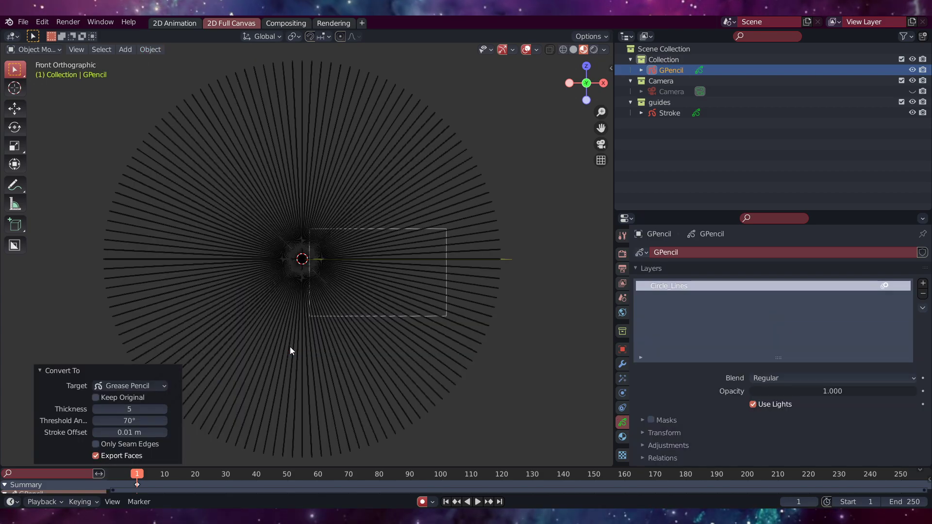
Switch the converted radial-line Grease Pencil object from Object Mode to Draw mode.
{"action": "left_click", "coordinate": [48, 48]}
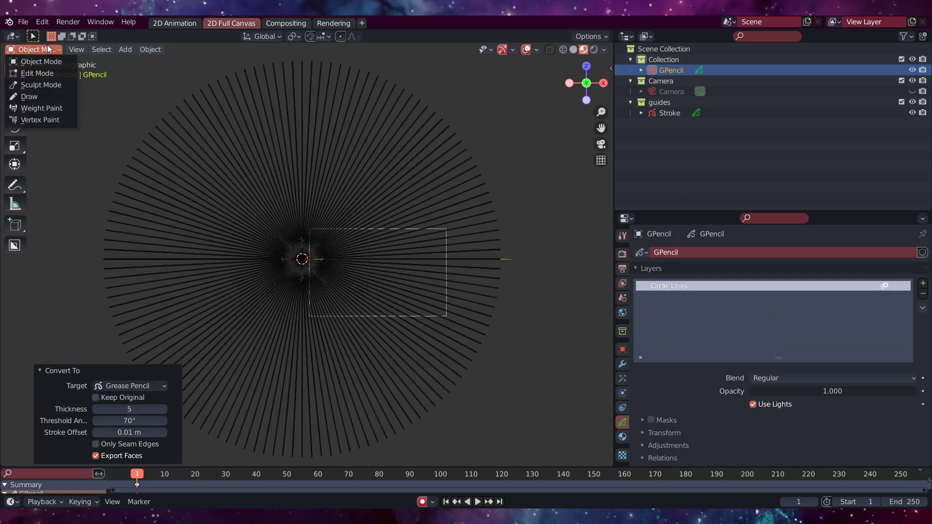
{"action": "left_click", "coordinate": [39, 97]}
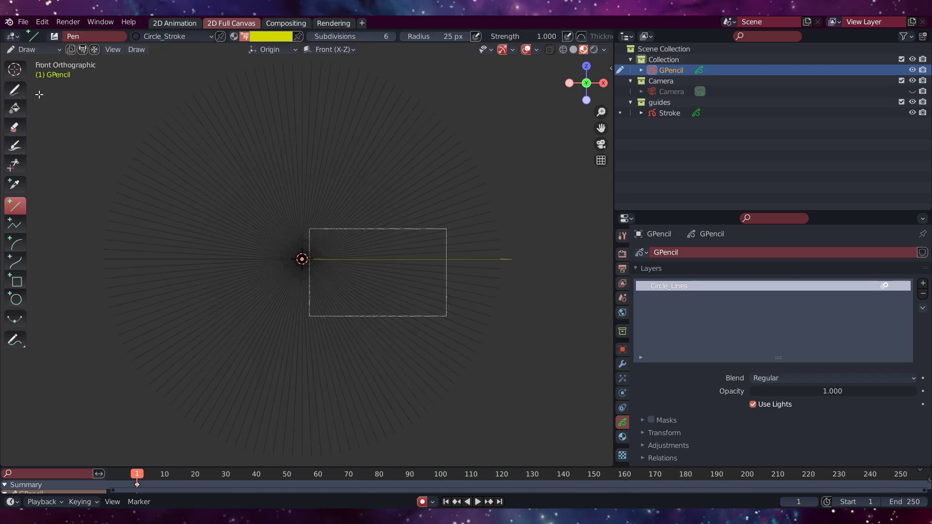
{"action": "scroll", "coordinate": [363, 312], "scroll_direction": "up", "scroll_amount": 5}
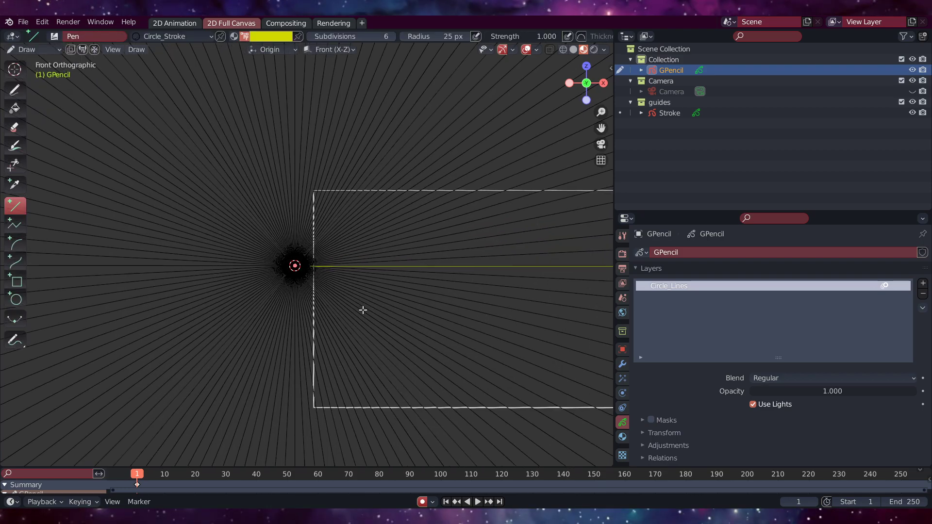
{"action": "scroll", "coordinate": [363, 311], "scroll_direction": "down", "scroll_amount": 3}
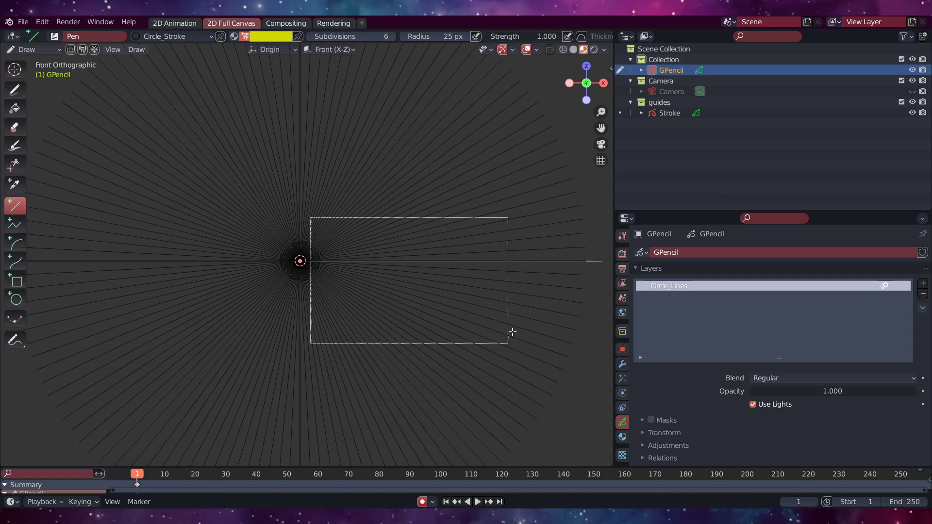
Set the stroke base color of the Circle_Stroke material to a bright cyan blue at full brightness.
{"action": "left_click", "coordinate": [620, 439]}
{"action": "left_click", "coordinate": [779, 420]}
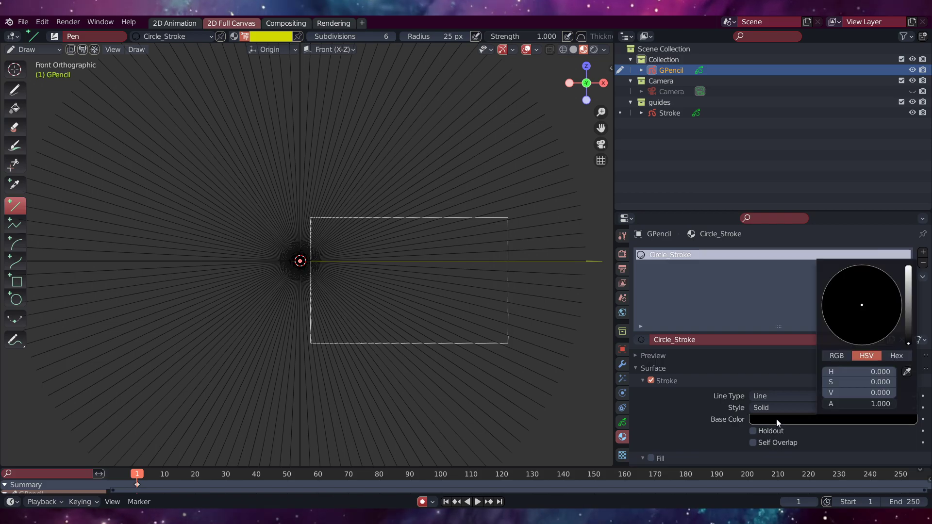
{"action": "left_click_drag", "start_coordinate": [910, 299], "coordinate": [909, 267]}
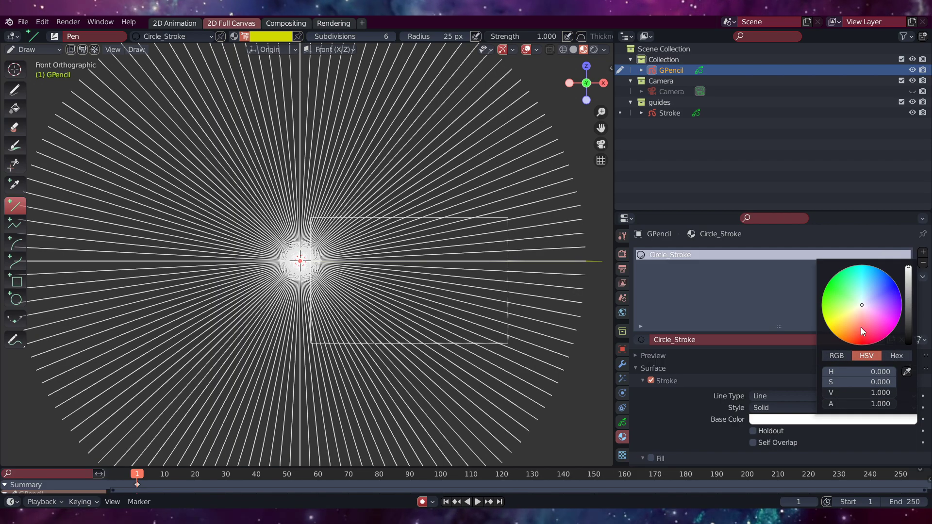
{"action": "mouse_move", "coordinate": [861, 327]}
{"action": "left_mouse_down"}
{"action": "mouse_move", "coordinate": [874, 318]}
{"action": "mouse_move", "coordinate": [868, 265]}
{"action": "left_mouse_up"}
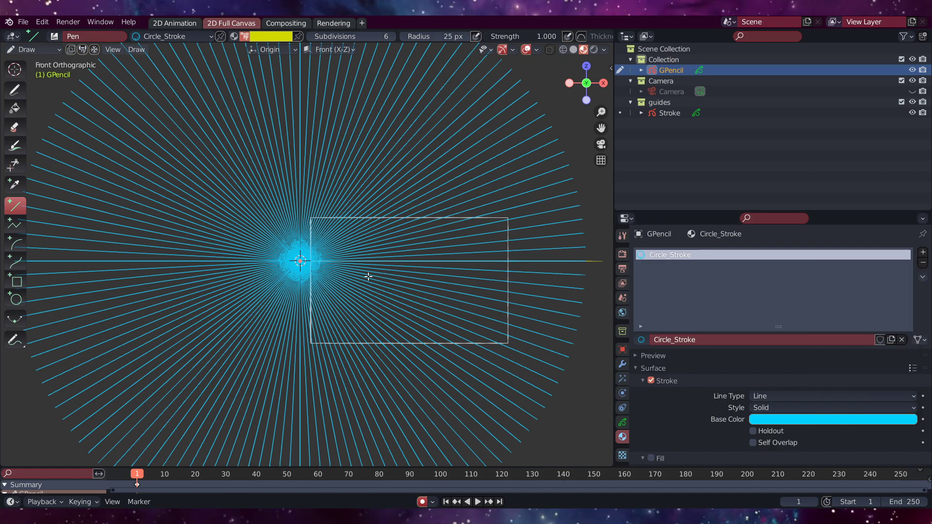
In the Circle_Lines layer's adjustments, set the stroke thickness to -23 px to thin the radial lines.
{"action": "scroll", "coordinate": [385, 308], "scroll_direction": "up", "scroll_amount": 5}
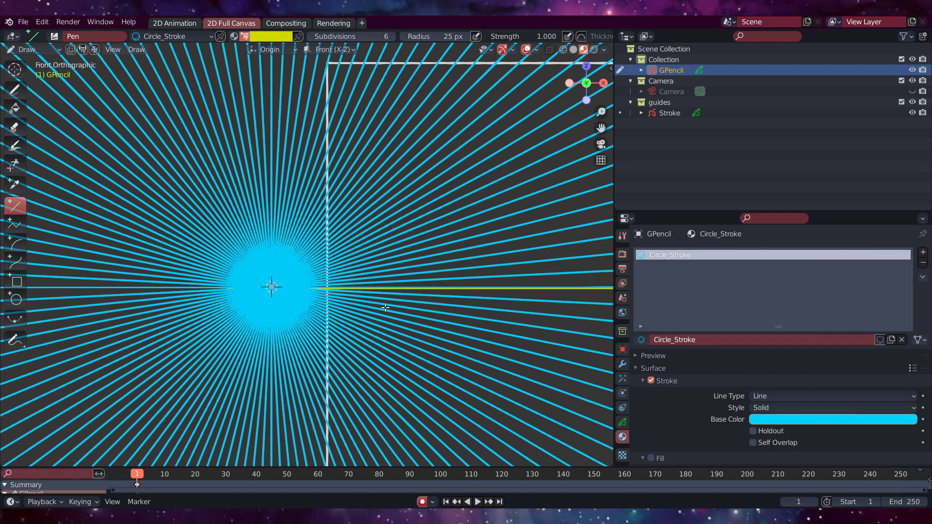
{"action": "middle_click_drag", "start_coordinate": [385, 307], "coordinate": [231, 235], "text": "shift"}
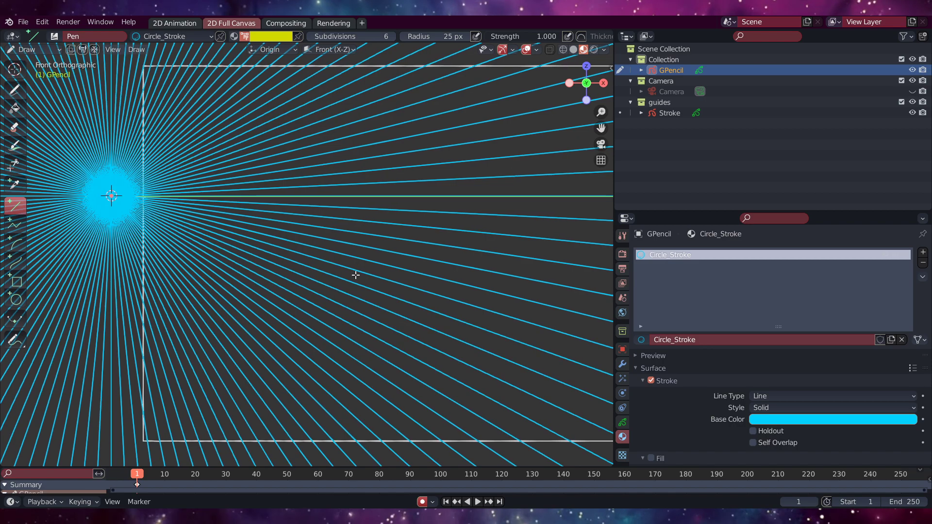
{"action": "left_click", "coordinate": [624, 422]}
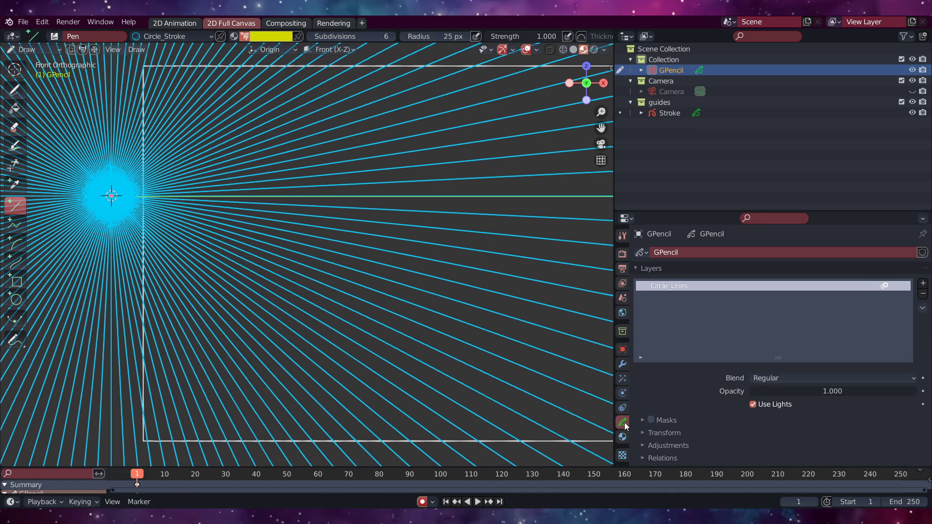
{"action": "scroll", "coordinate": [648, 437], "scroll_direction": "down", "scroll_amount": 2}
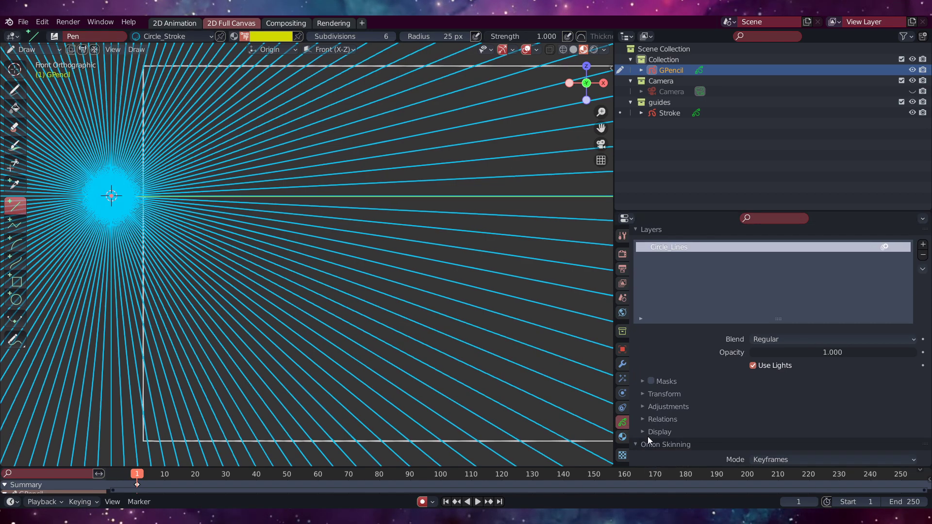
{"action": "left_click", "coordinate": [642, 409]}
{"action": "scroll", "coordinate": [642, 408], "scroll_direction": "down", "scroll_amount": 2}
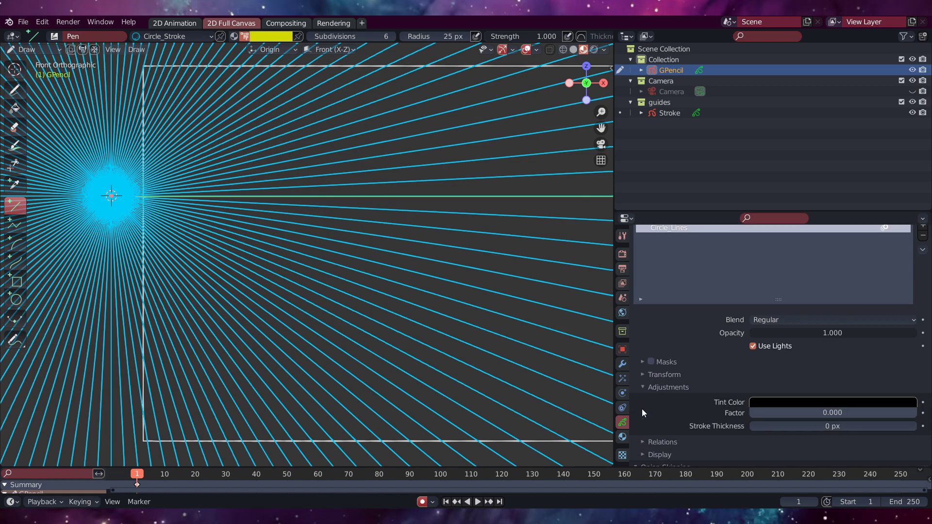
{"action": "left_click_drag", "start_coordinate": [835, 407], "coordinate": [762, 407]}
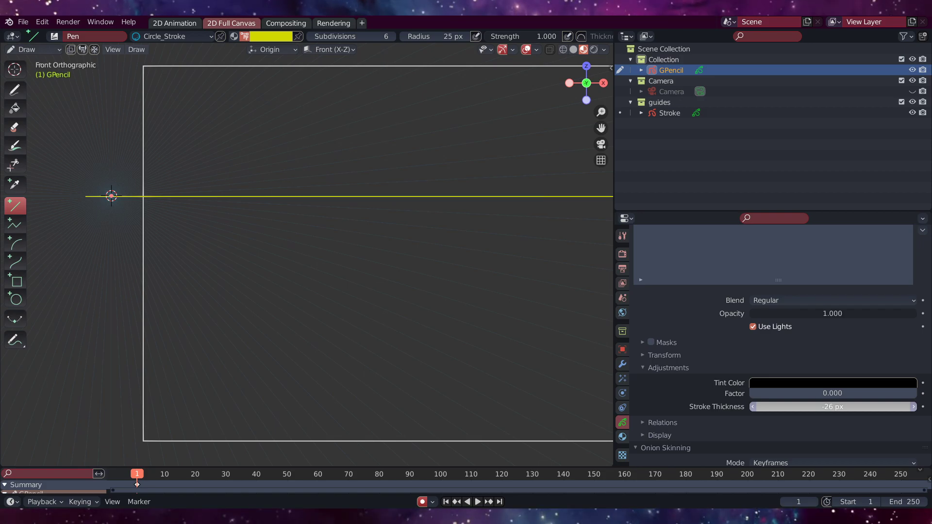
{"action": "left_click_drag", "start_coordinate": [762, 407], "coordinate": [763, 407]}
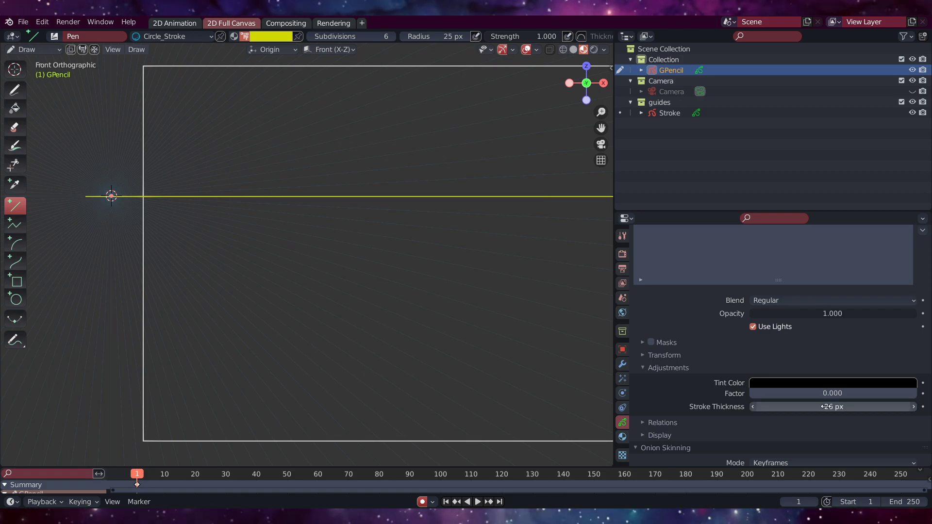
{"action": "mouse_move", "coordinate": [827, 407]}
{"action": "left_mouse_down"}
{"action": "mouse_move", "coordinate": [872, 407]}
{"action": "mouse_move", "coordinate": [829, 407]}
{"action": "left_mouse_up"}
{"action": "left_click", "coordinate": [830, 407]}
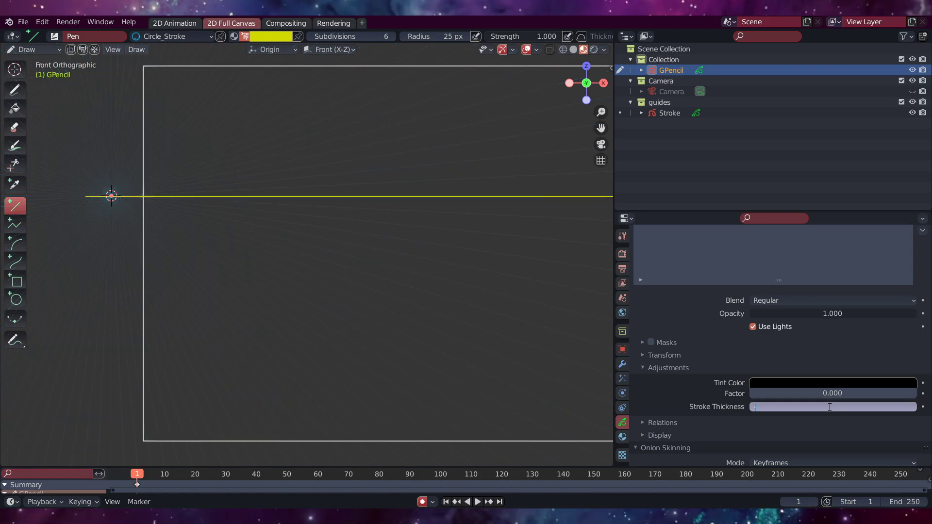
{"action": "key", "text": "Return"}
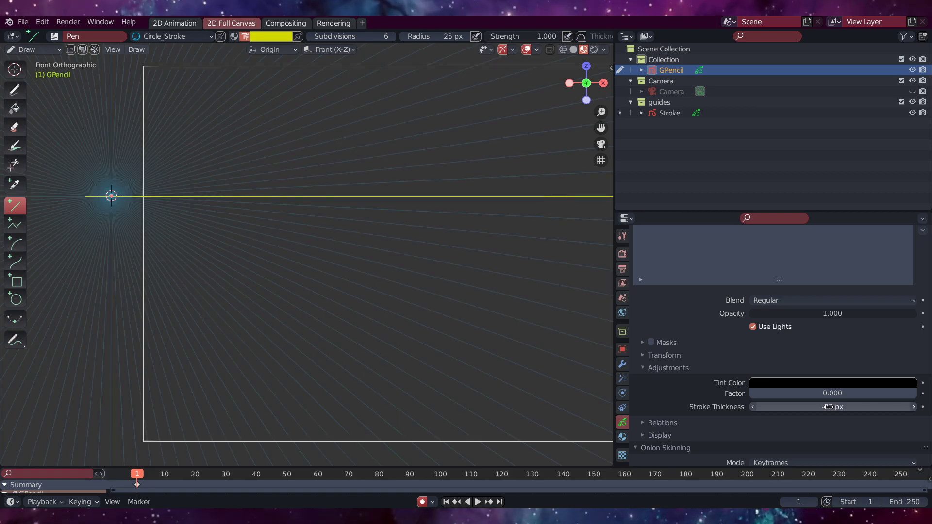
Return the radial-line Grease Pencil object to Object Mode.
{"action": "scroll", "coordinate": [468, 292], "scroll_direction": "down", "scroll_amount": 4}
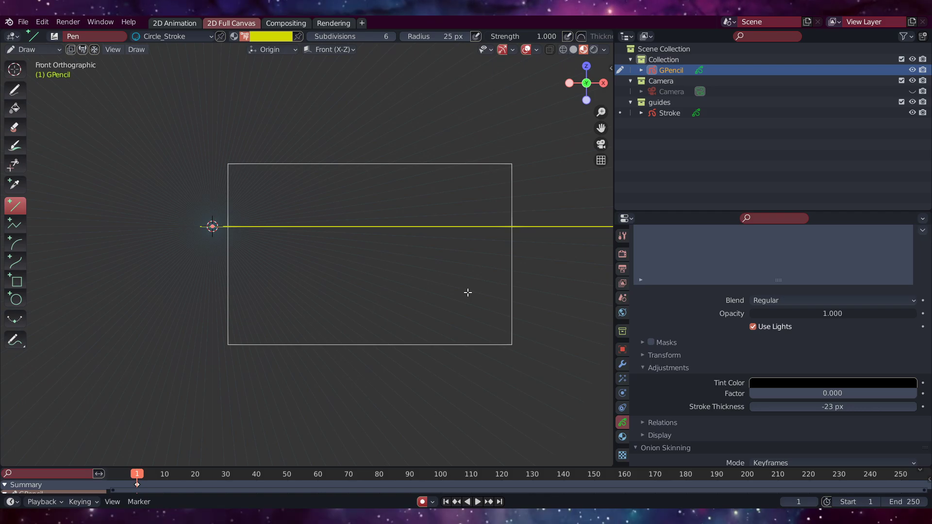
{"action": "scroll", "coordinate": [468, 293], "scroll_direction": "down", "scroll_amount": 3}
{"action": "scroll", "coordinate": [417, 263], "scroll_direction": "up", "scroll_amount": 5}
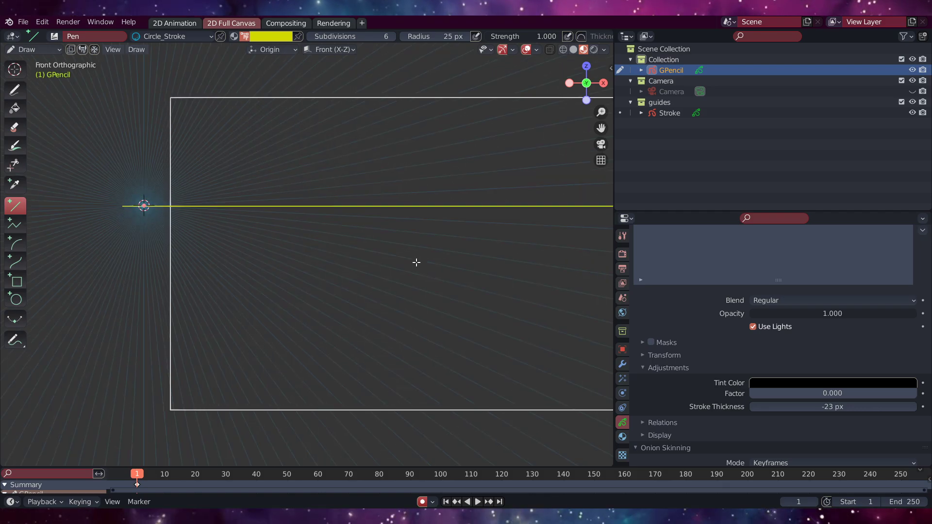
{"action": "scroll", "coordinate": [416, 262], "scroll_direction": "down", "scroll_amount": 1}
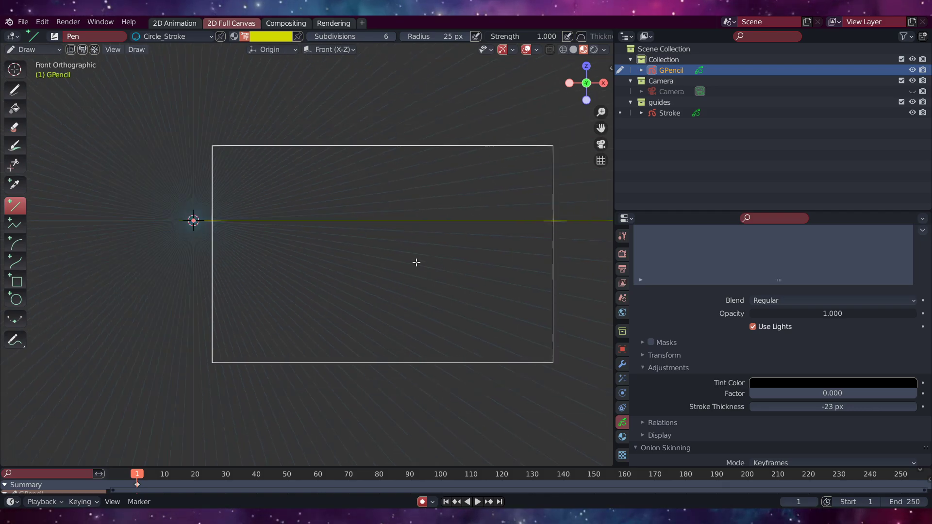
{"action": "left_click", "coordinate": [41, 50]}
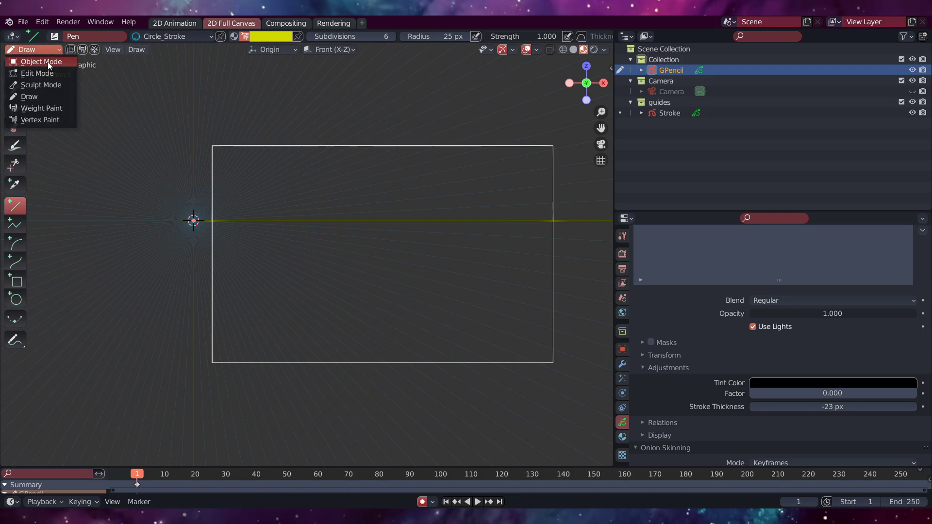
{"action": "left_click", "coordinate": [46, 62]}
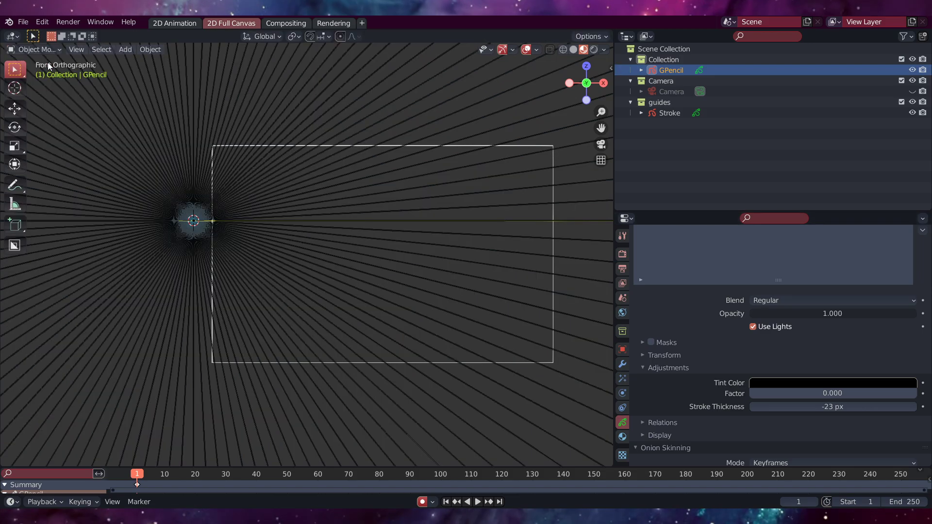
Copy the GPencil radial-line object and paste a duplicate of it into the same collection.
{"action": "right_click", "coordinate": [665, 73]}
{"action": "left_click", "coordinate": [655, 72]}
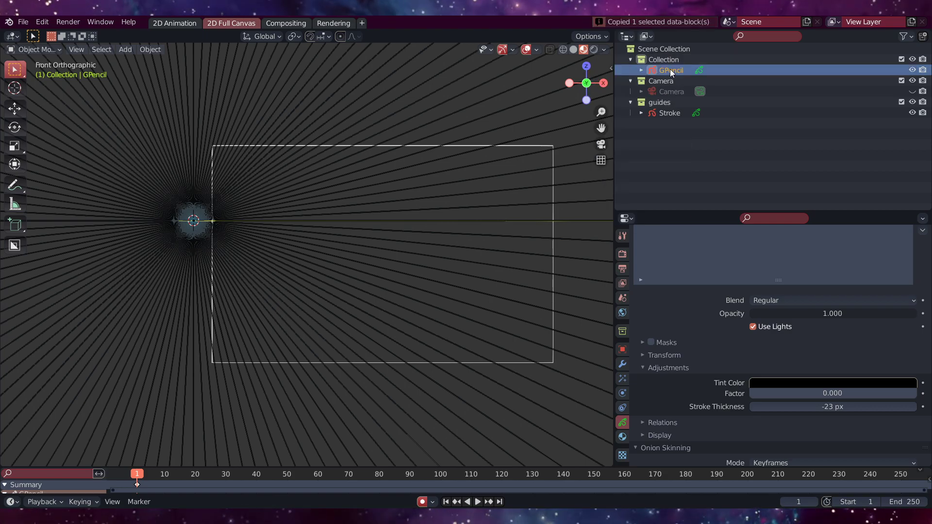
{"action": "right_click", "coordinate": [670, 69]}
{"action": "left_click", "coordinate": [660, 78]}
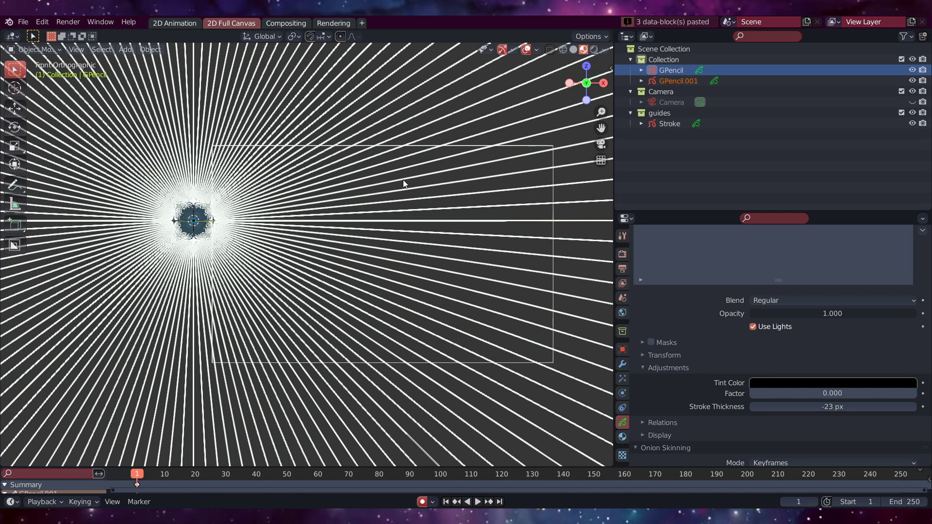
{"action": "scroll", "coordinate": [518, 127], "scroll_direction": "down", "scroll_amount": 3}
Rename the pasted duplicate l_persp and move it into the guides collection.
{"action": "left_click", "coordinate": [674, 83]}
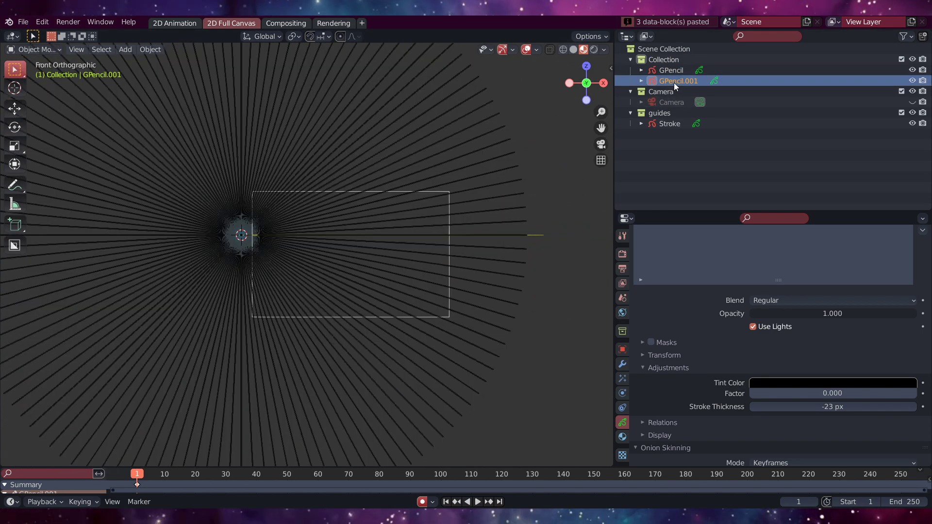
{"action": "double_click", "coordinate": [674, 80]}
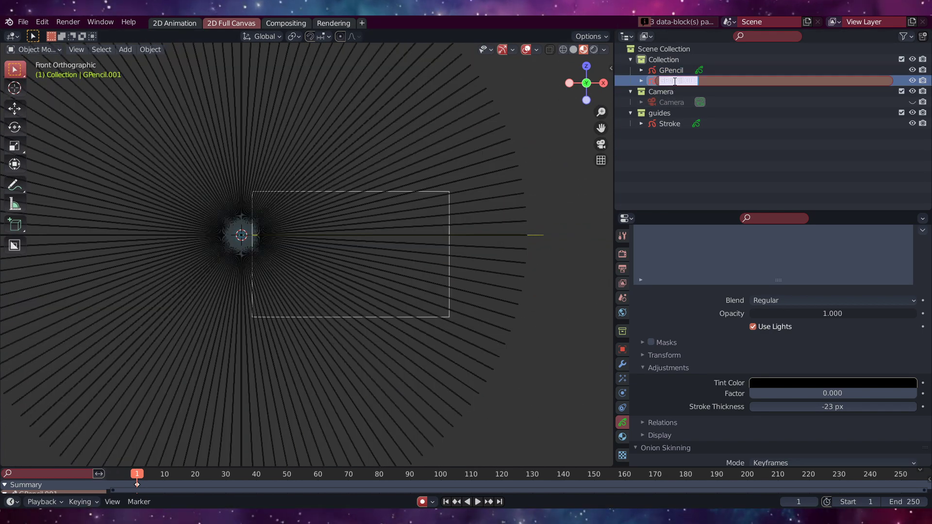
{"action": "key", "text": "BackSpace"}
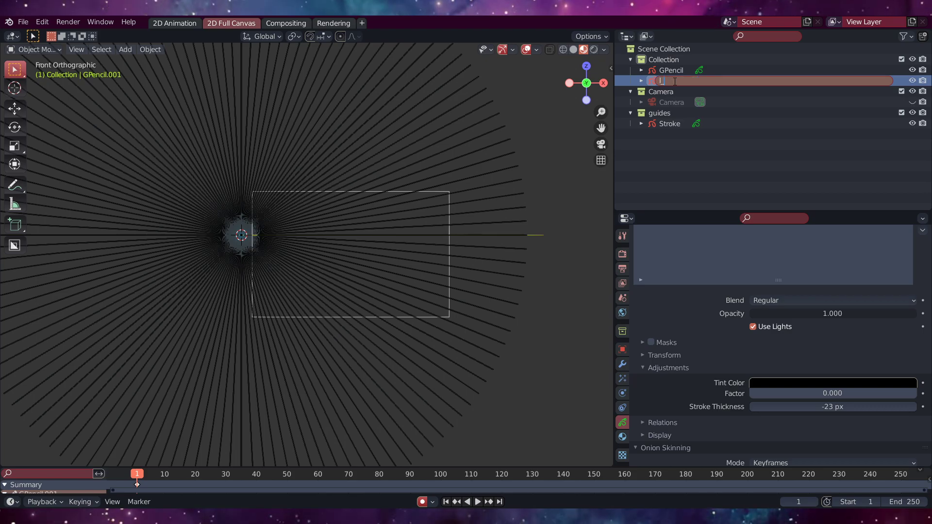
{"action": "type", "text": "l_persp"}
{"action": "key", "text": "Return"}
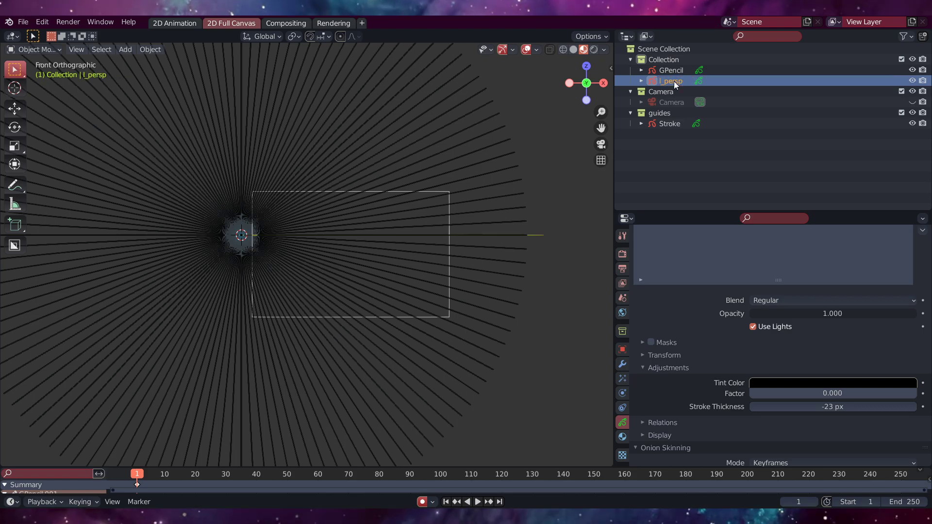
{"action": "left_click_drag", "start_coordinate": [674, 82], "coordinate": [663, 118]}
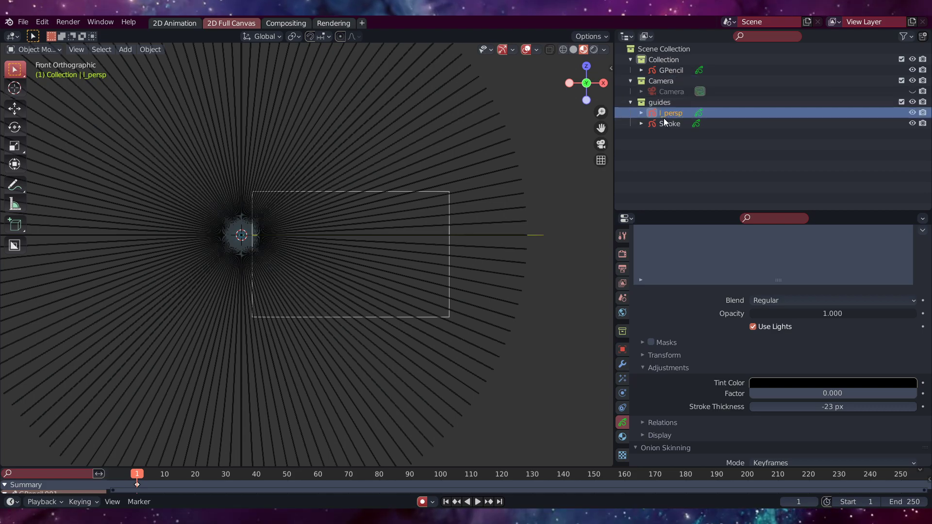
Rename the original GPencil radial-line object r_persp.
{"action": "double_click", "coordinate": [678, 69]}
{"action": "type", "text": "r_persp"}
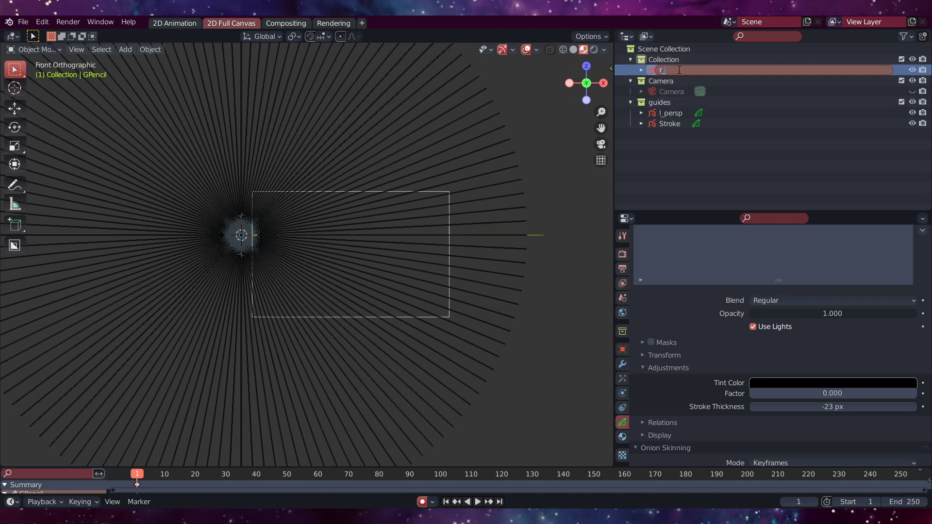
{"action": "key", "text": "Return"}
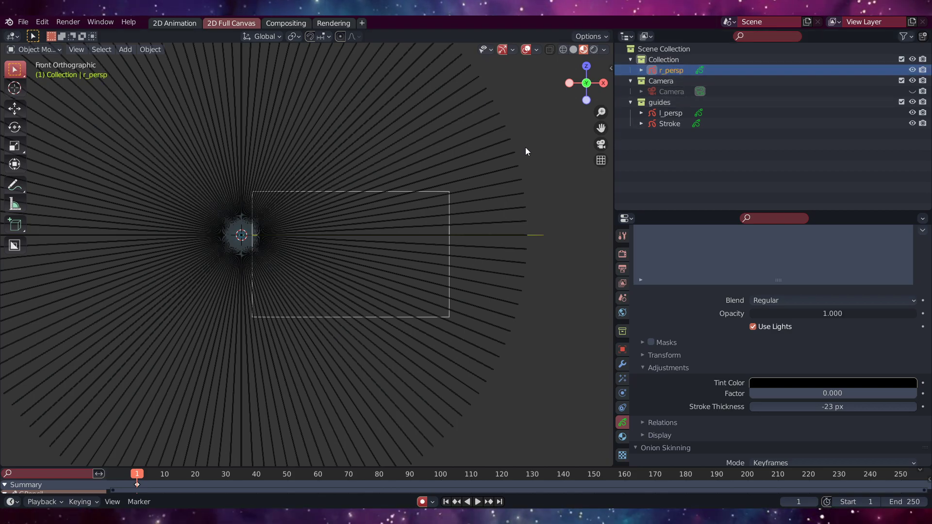
Move r_persp along the horizon to an X location of 12.539 m, placing its center beyond the camera frame's right edge.
{"action": "scroll", "coordinate": [524, 148], "scroll_direction": "down", "scroll_amount": 1}
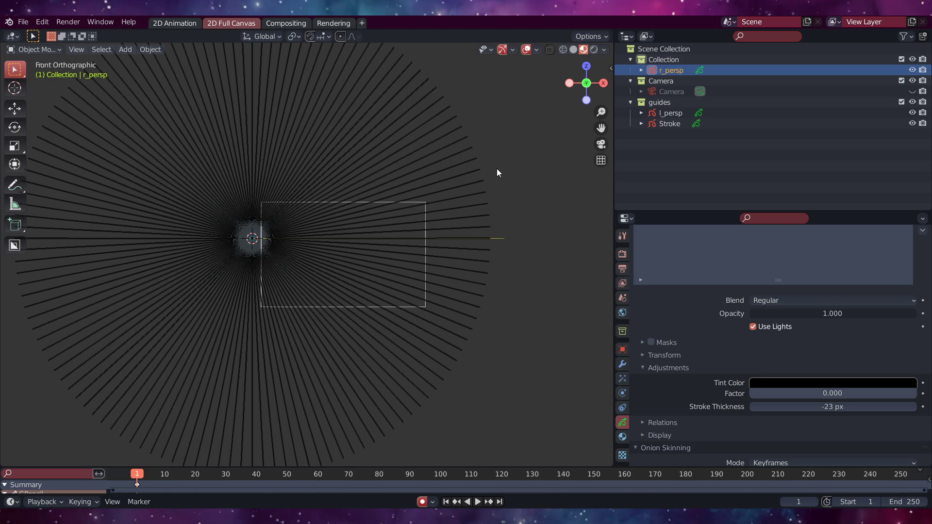
{"action": "key", "text": "n"}
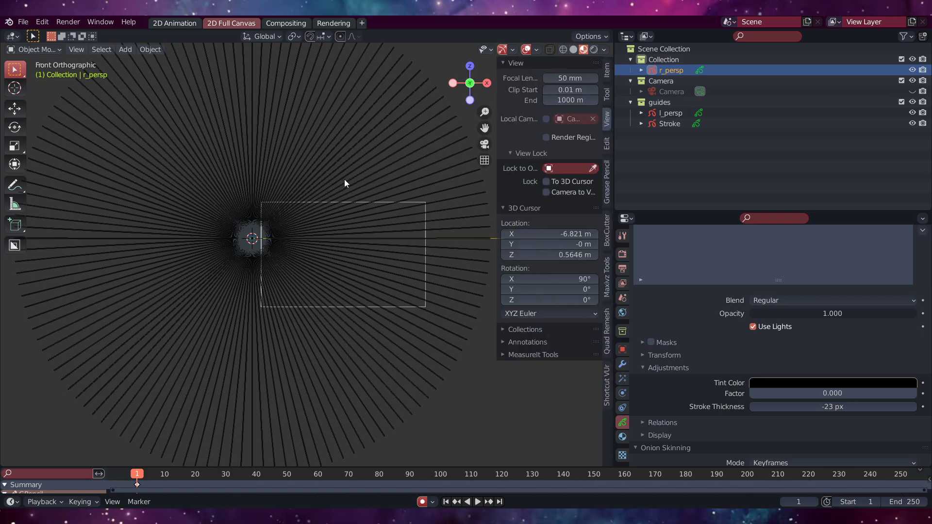
{"action": "left_click", "coordinate": [607, 73]}
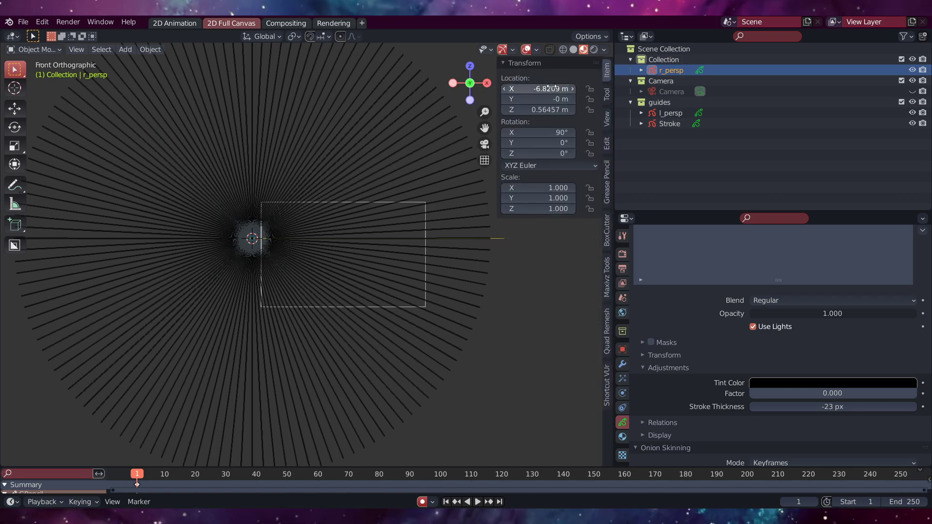
{"action": "left_click_drag", "start_coordinate": [539, 89], "coordinate": [728, 89]}
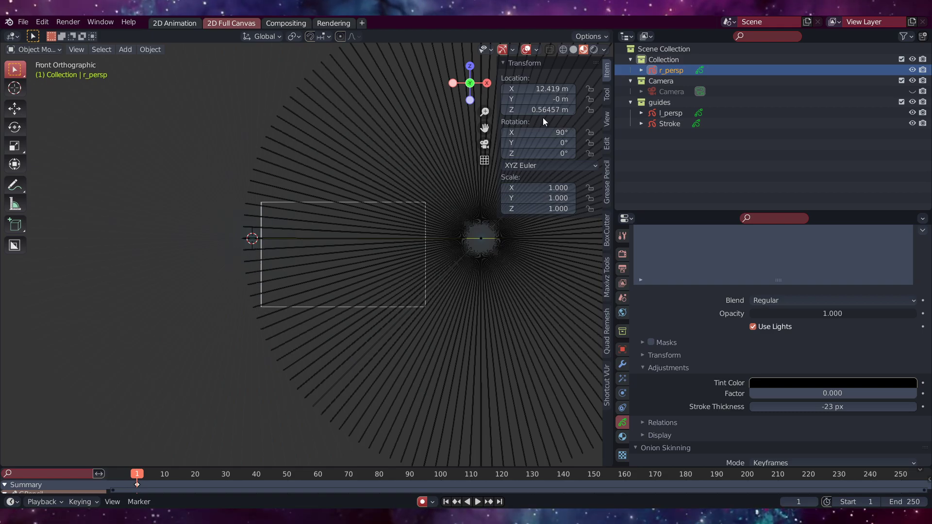
{"action": "left_click_drag", "start_coordinate": [534, 88], "coordinate": [540, 89]}
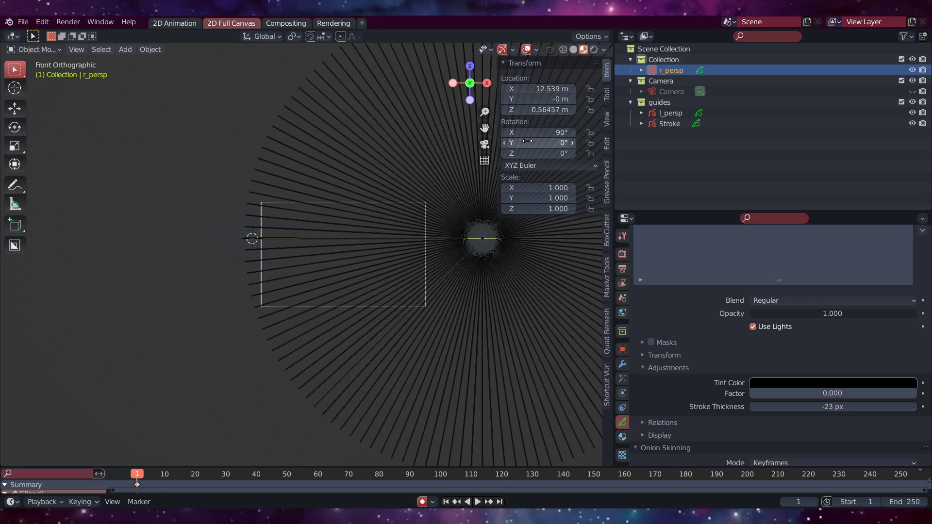
Switch r_persp to Draw mode and set its Circle_Stroke material's stroke base color to red (H 1.000).
{"action": "left_click", "coordinate": [30, 49]}
{"action": "left_click", "coordinate": [36, 91]}
{"action": "scroll", "coordinate": [262, 277], "scroll_direction": "up", "scroll_amount": 4}
{"action": "middle_click_drag", "start_coordinate": [262, 277], "coordinate": [92, 295], "text": "shift"}
{"action": "middle_click_drag", "start_coordinate": [566, 301], "coordinate": [445, 305], "text": "shift"}
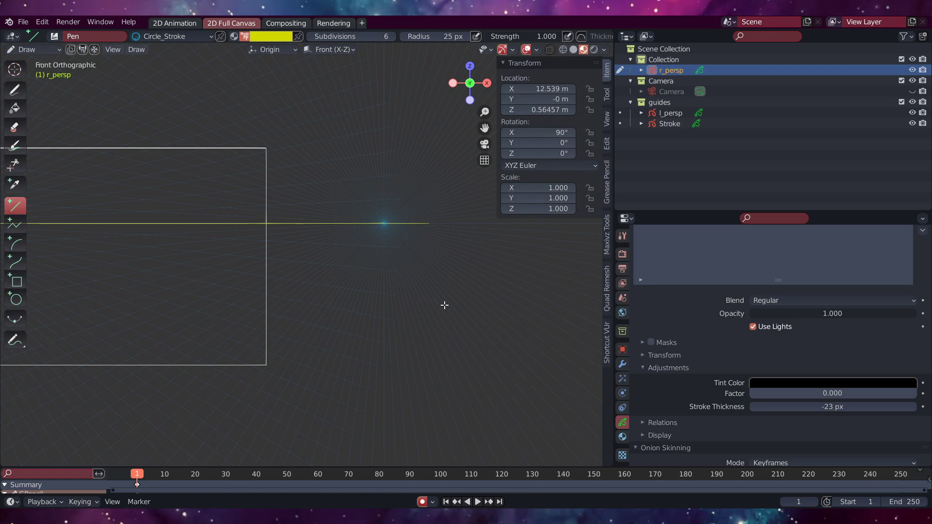
{"action": "left_click", "coordinate": [617, 439]}
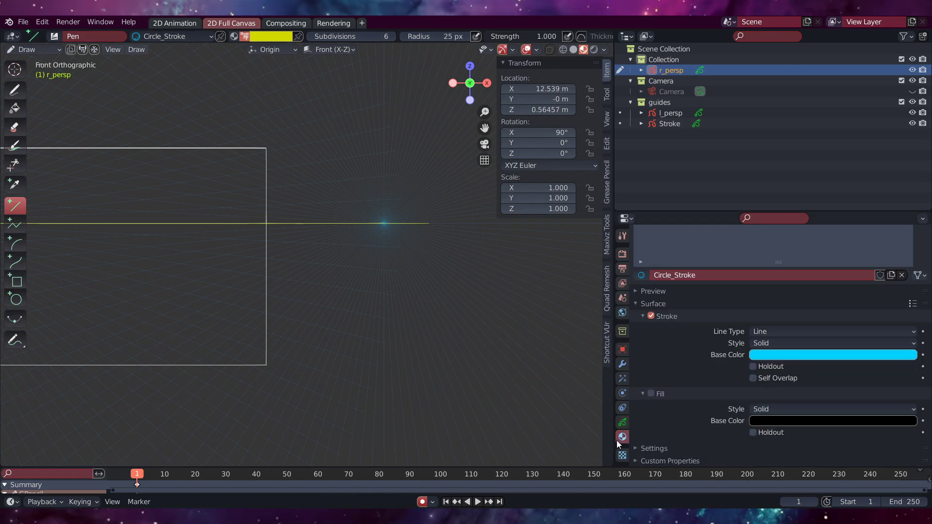
{"action": "left_click", "coordinate": [824, 359]}
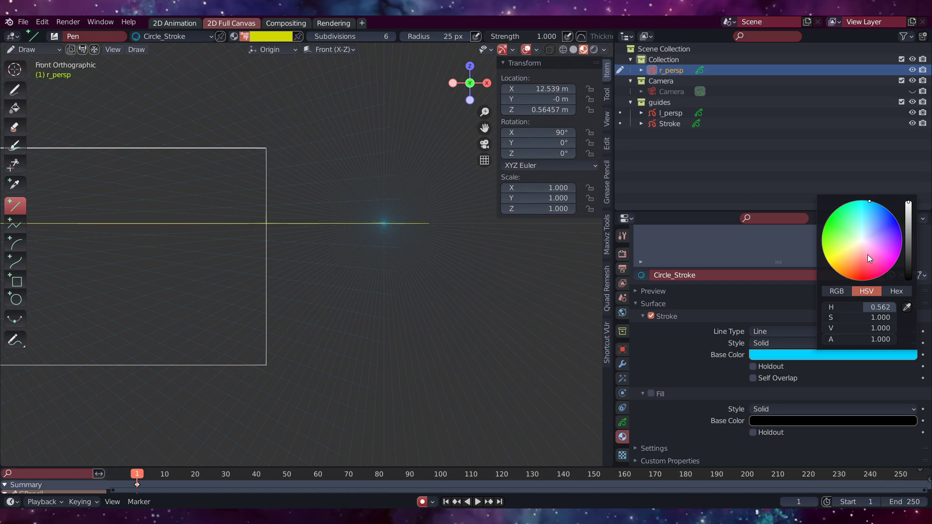
{"action": "left_click", "coordinate": [864, 281]}
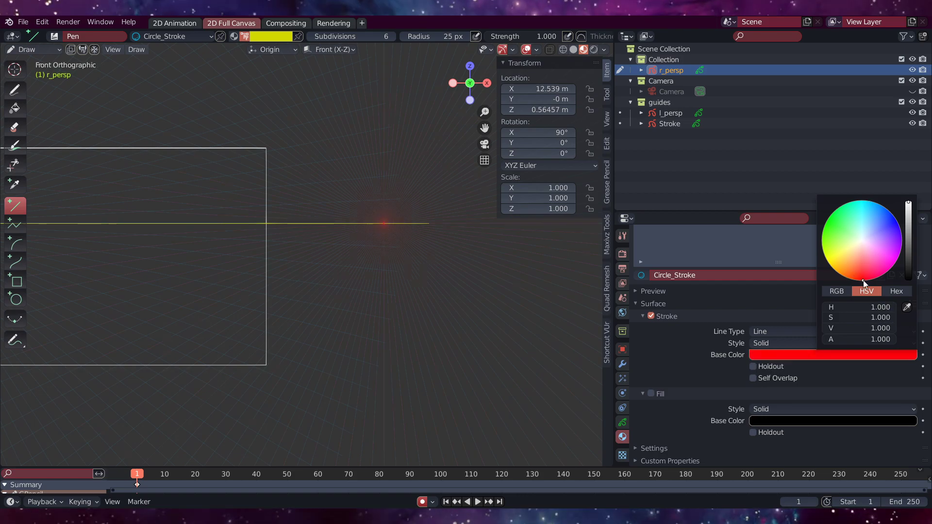
Move r_persp into the guides collection.
{"action": "scroll", "coordinate": [419, 272], "scroll_direction": "up", "scroll_amount": 5}
{"action": "scroll", "coordinate": [417, 270], "scroll_direction": "down", "scroll_amount": 3}
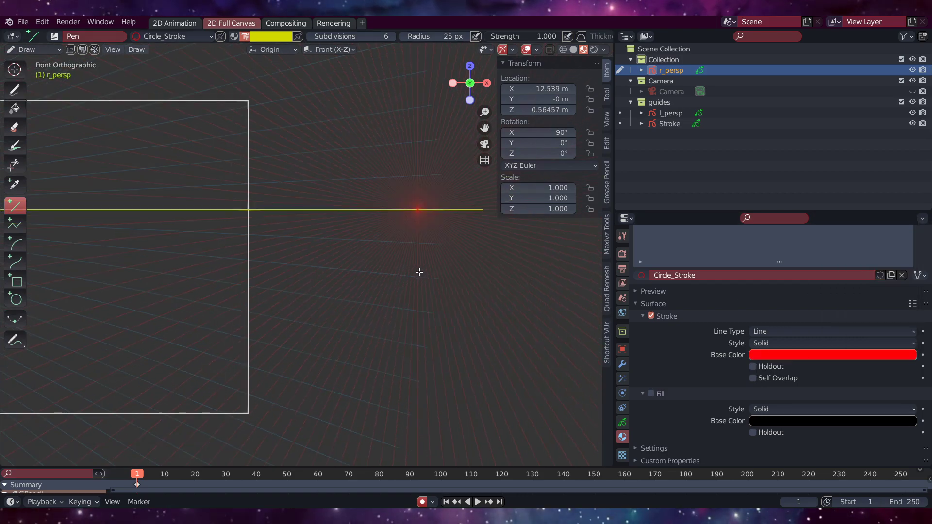
{"action": "scroll", "coordinate": [382, 270], "scroll_direction": "up", "scroll_amount": 3}
{"action": "scroll", "coordinate": [391, 262], "scroll_direction": "down", "scroll_amount": 3}
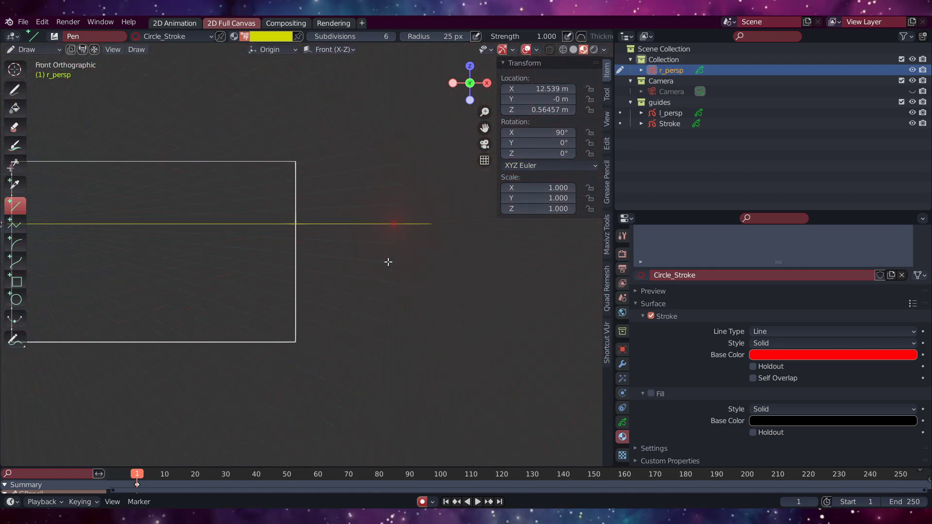
{"action": "scroll", "coordinate": [344, 273], "scroll_direction": "down", "scroll_amount": 2}
{"action": "middle_click_drag", "start_coordinate": [297, 290], "coordinate": [366, 289], "text": "shift"}
{"action": "scroll", "coordinate": [367, 290], "scroll_direction": "up", "scroll_amount": 5}
{"action": "scroll", "coordinate": [369, 281], "scroll_direction": "down", "scroll_amount": 2}
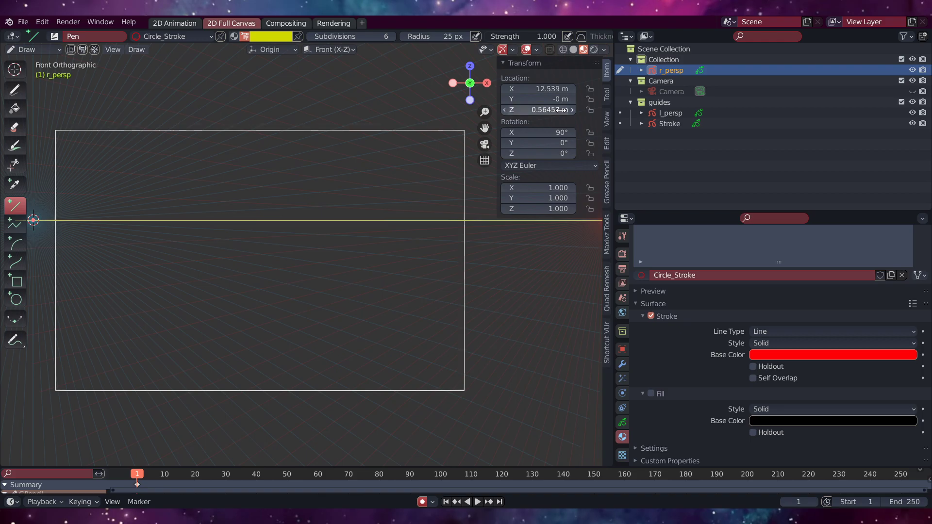
{"action": "left_click_drag", "start_coordinate": [666, 73], "coordinate": [663, 100]}
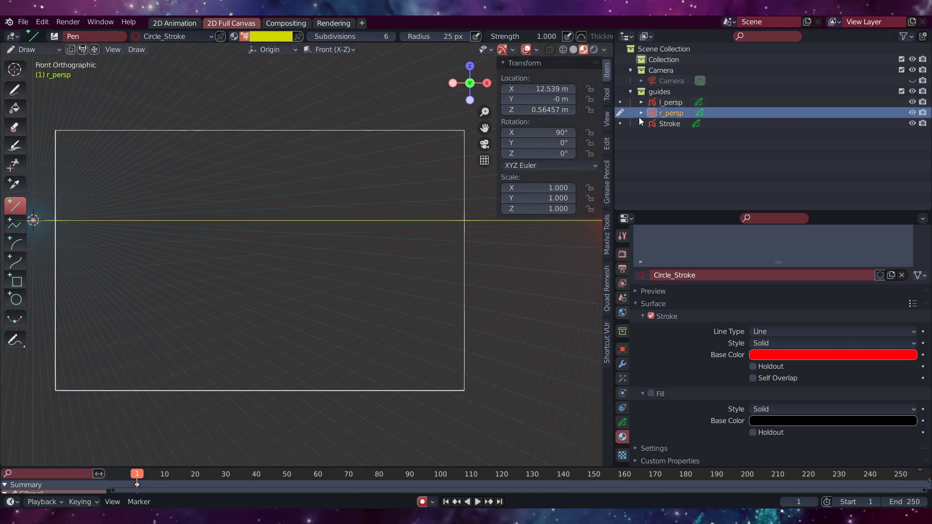
Switch the drawing target between l_persp and r_persp, ending on l_persp in Draw mode, and examine both line sets around the camera frame.
{"action": "left_click", "coordinate": [620, 103]}
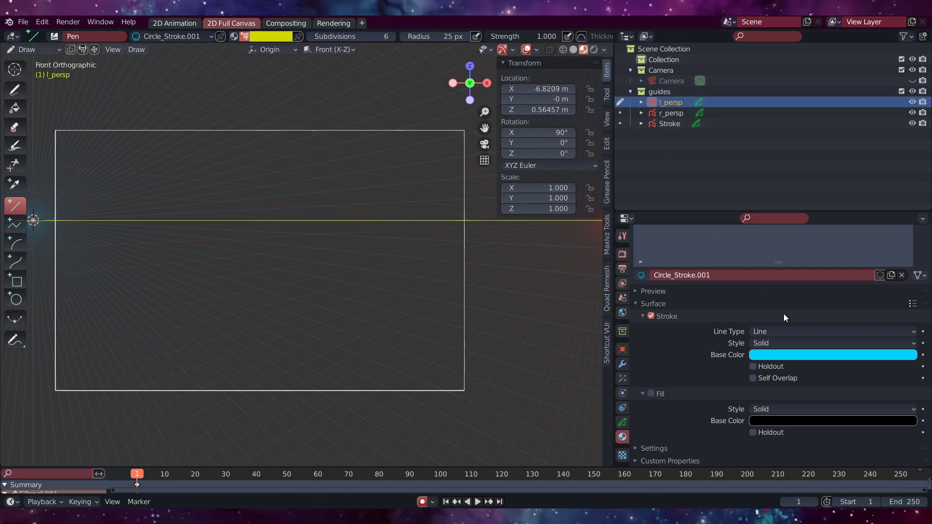
{"action": "left_click", "coordinate": [622, 113]}
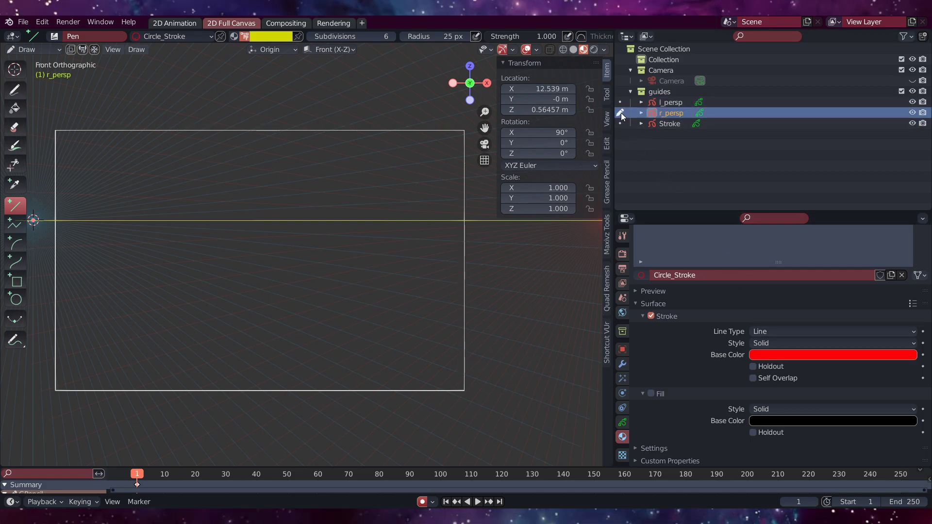
{"action": "left_click", "coordinate": [619, 109]}
{"action": "left_click", "coordinate": [620, 103]}
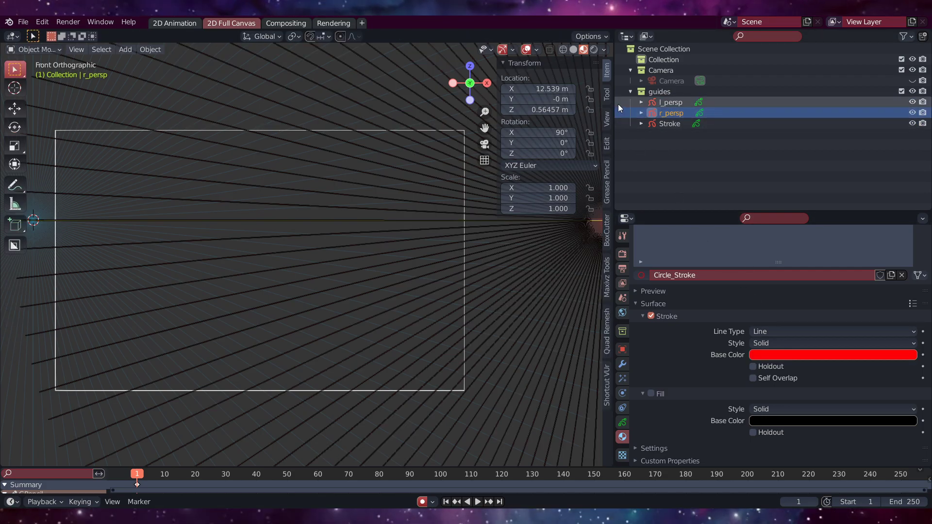
{"action": "left_click", "coordinate": [48, 50]}
{"action": "left_click", "coordinate": [40, 95]}
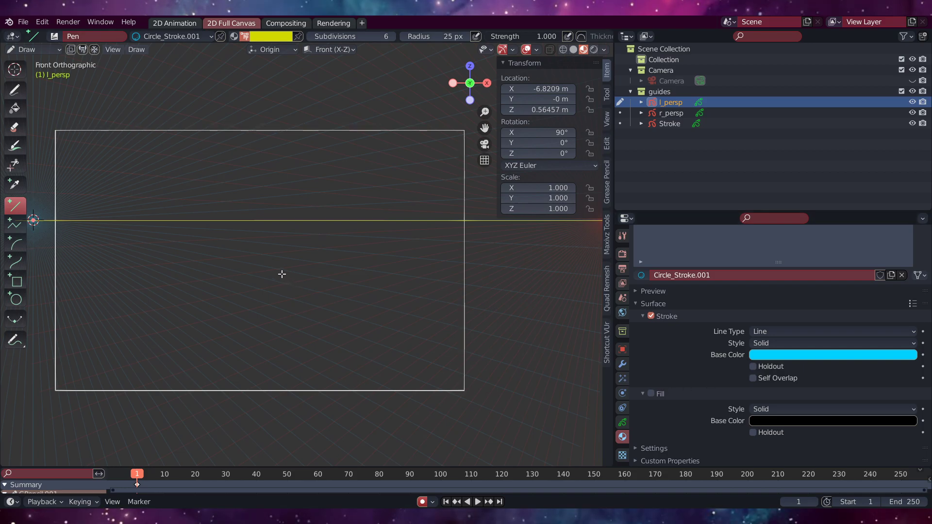
{"action": "scroll", "coordinate": [308, 246], "scroll_direction": "down", "scroll_amount": 3}
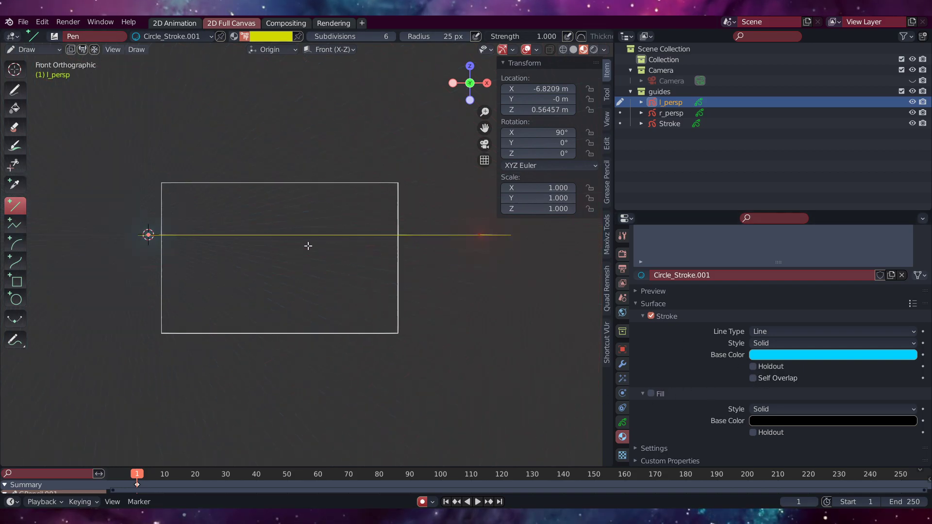
{"action": "scroll", "coordinate": [308, 246], "scroll_direction": "up", "scroll_amount": 1}
{"action": "scroll", "coordinate": [307, 246], "scroll_direction": "up", "scroll_amount": 1}
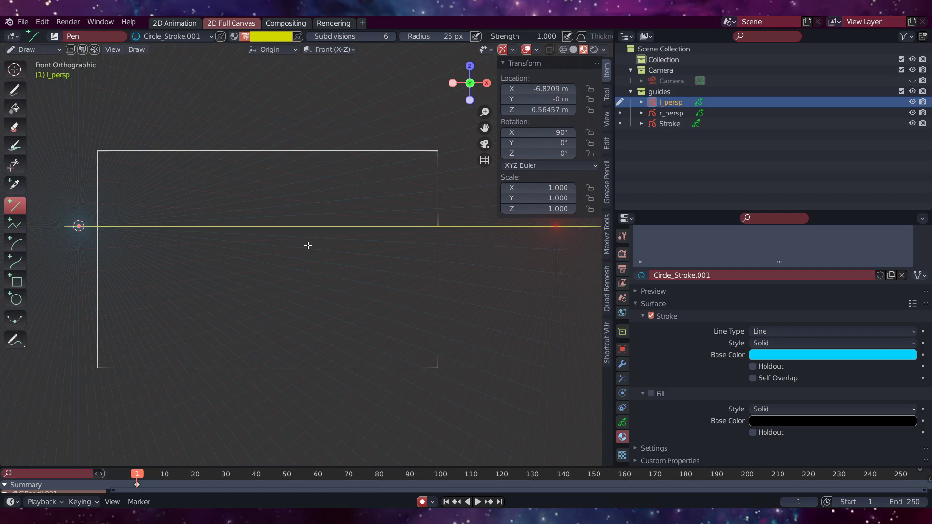
{"action": "scroll", "coordinate": [308, 246], "scroll_direction": "down", "scroll_amount": 1}
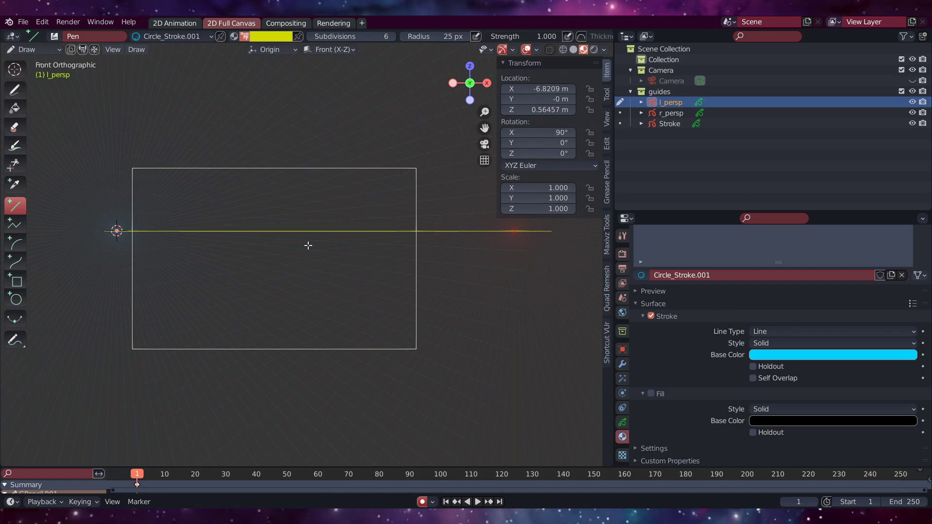
Return to Object Mode, check the extents of r_persp and l_persp by selecting each in turn, and clear the selection.
{"action": "left_click", "coordinate": [36, 49]}
{"action": "left_click", "coordinate": [41, 61]}
{"action": "scroll", "coordinate": [244, 218], "scroll_direction": "down", "scroll_amount": 3}
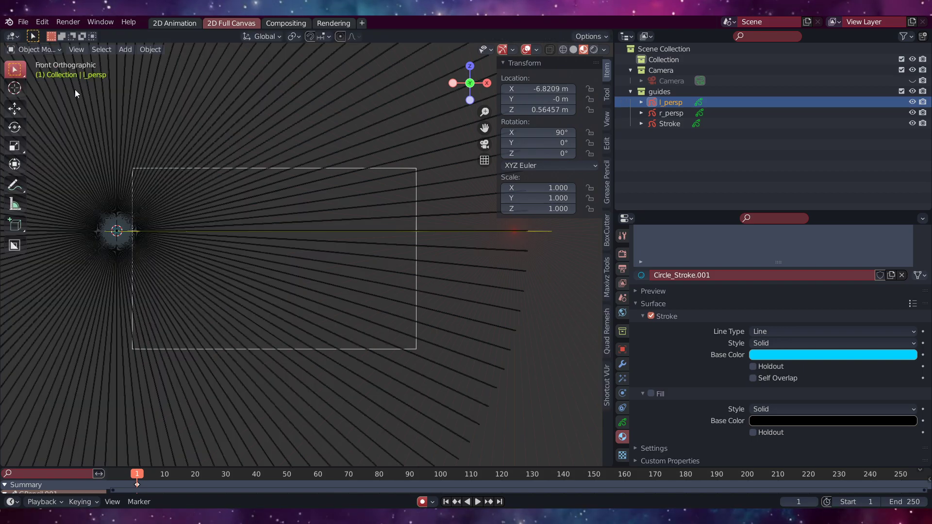
{"action": "left_click", "coordinate": [441, 258]}
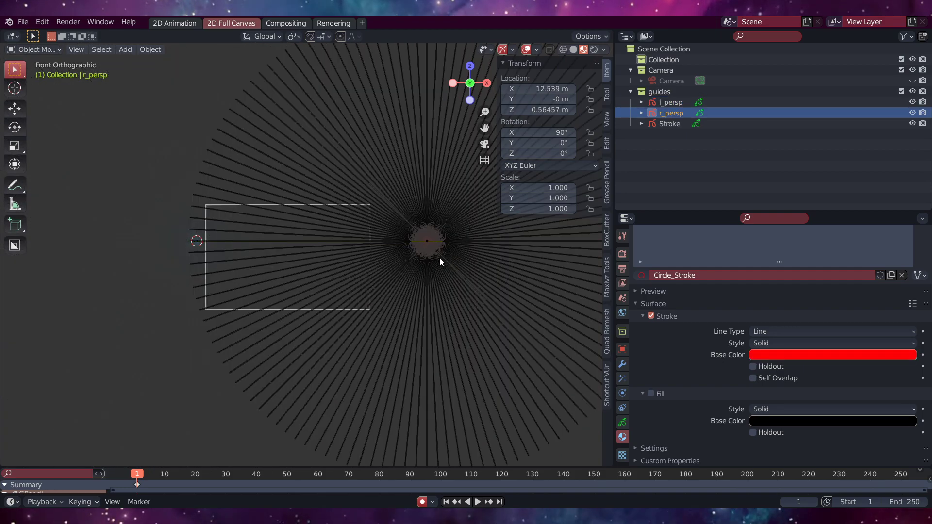
{"action": "left_click", "coordinate": [131, 409]}
{"action": "scroll", "coordinate": [414, 416], "scroll_direction": "down", "scroll_amount": 2}
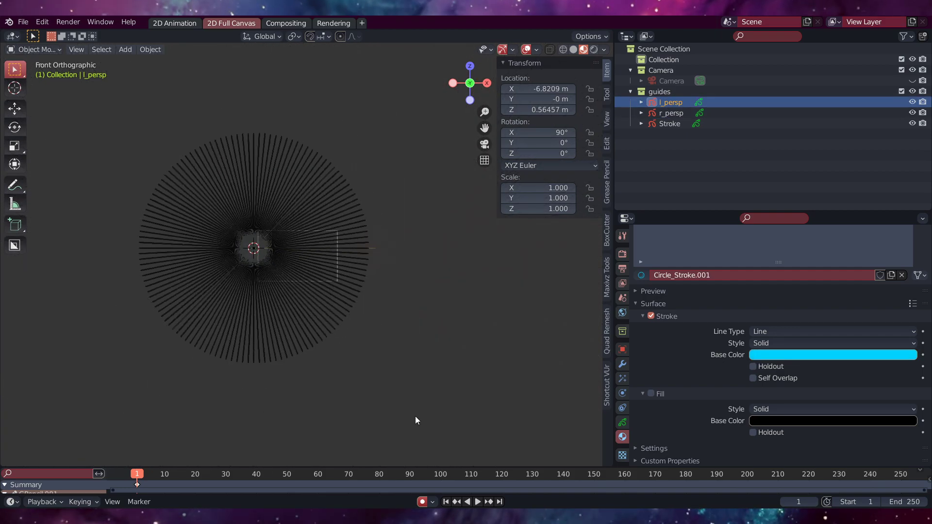
{"action": "left_click", "coordinate": [374, 348]}
{"action": "scroll", "coordinate": [364, 340], "scroll_direction": "up", "scroll_amount": 1}
{"action": "scroll", "coordinate": [309, 258], "scroll_direction": "up", "scroll_amount": 1}
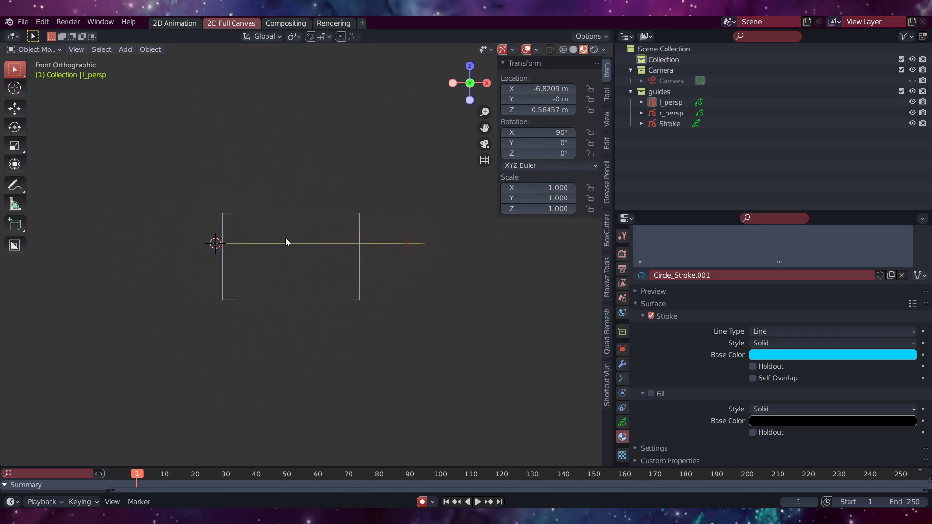
Add a mesh plane at the 3D cursor.
{"action": "key", "text": "shift+a"}
{"action": "mouse_move", "coordinate": [285, 238]}
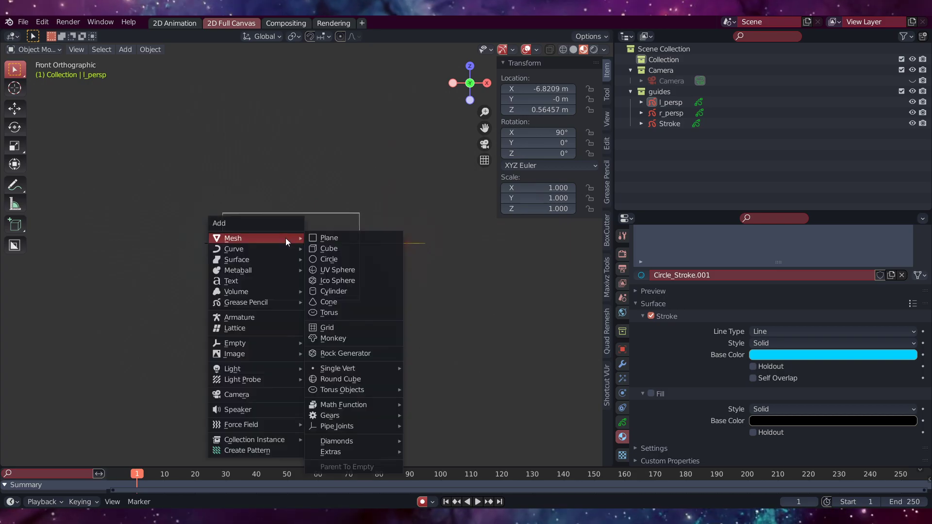
{"action": "left_click", "coordinate": [314, 243]}
{"action": "scroll", "coordinate": [289, 240], "scroll_direction": "up", "scroll_amount": 3}
{"action": "middle_click_drag", "start_coordinate": [241, 231], "coordinate": [365, 243], "text": "shift"}
{"action": "scroll", "coordinate": [343, 243], "scroll_direction": "up", "scroll_amount": 1}
Enlarge the plane's geometry in Edit Mode by a uniform scale of 15.778.
{"action": "key", "text": "Tab"}
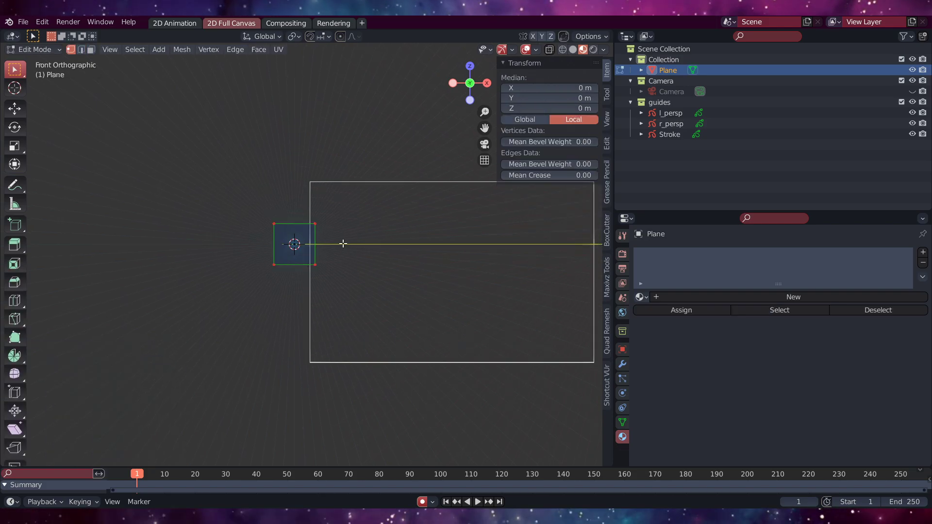
{"action": "key", "text": "s"}
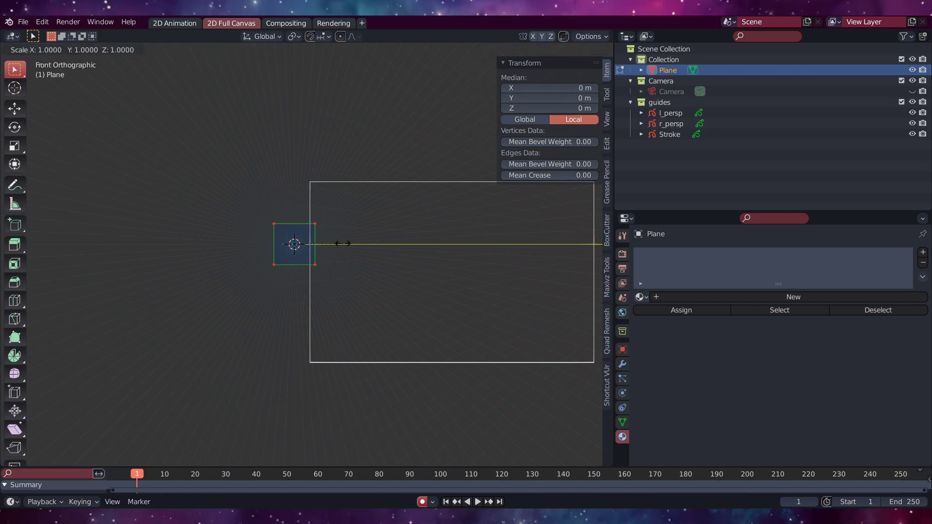
{"action": "left_click", "coordinate": [435, 360]}
{"action": "scroll", "coordinate": [408, 337], "scroll_direction": "down", "scroll_amount": 5}
{"action": "scroll", "coordinate": [395, 316], "scroll_direction": "up", "scroll_amount": 2}
{"action": "middle_click_drag", "start_coordinate": [349, 332], "coordinate": [280, 326], "text": "shift"}
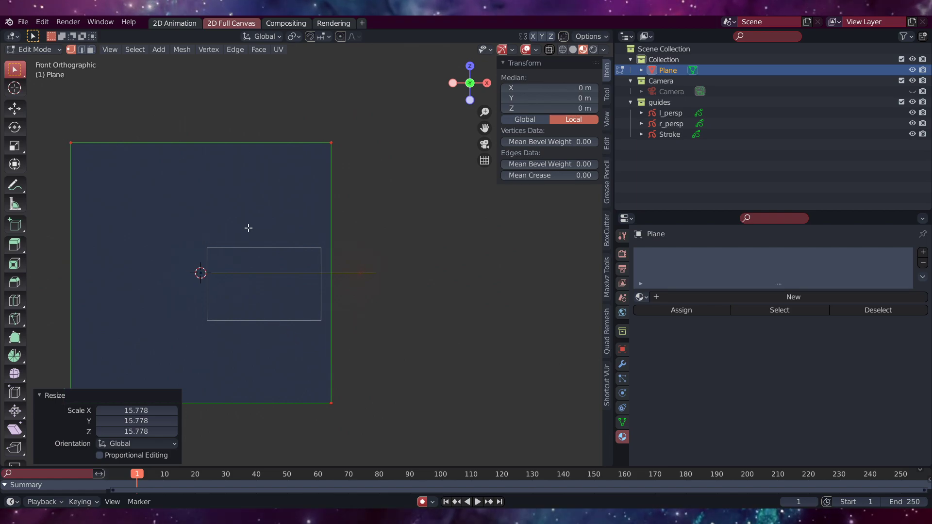
Move the plane's geometry 6.76 m along X and scale it to 0.576 along X only.
{"action": "left_click", "coordinate": [15, 109]}
{"action": "left_click_drag", "start_coordinate": [236, 270], "coordinate": [293, 291]}
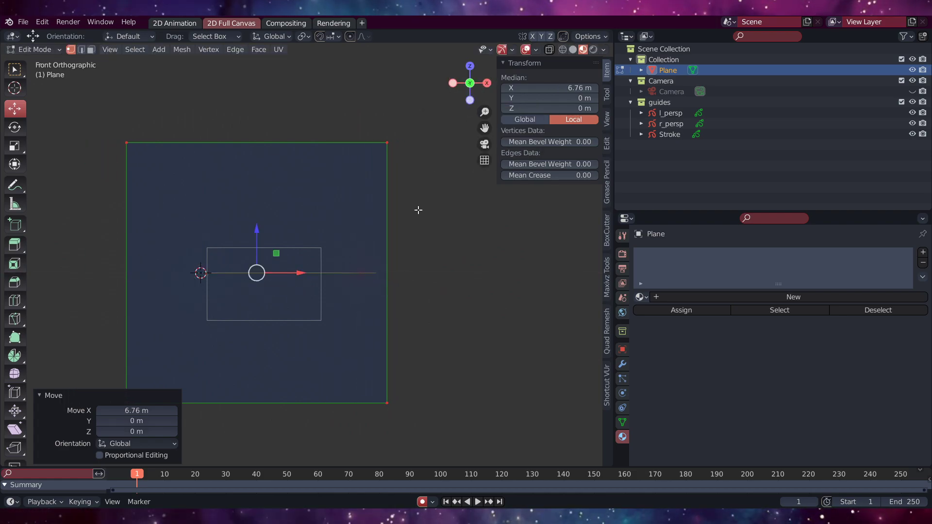
{"action": "key", "text": "s"}
{"action": "key", "text": "x"}
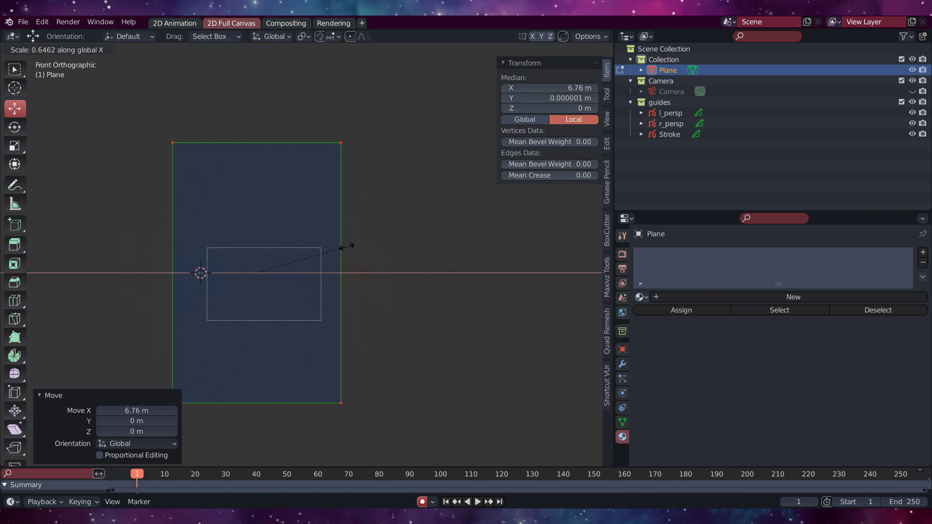
{"action": "left_click", "coordinate": [337, 251]}
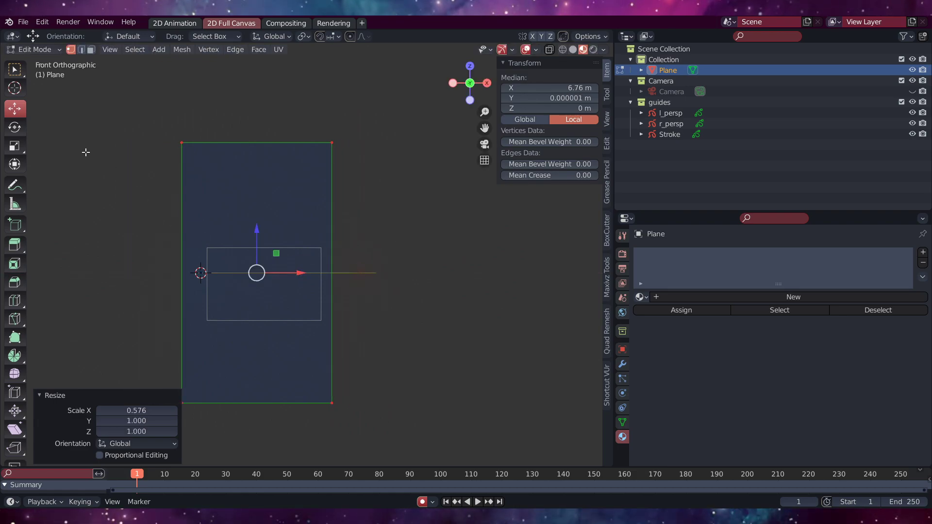
Shift the plane's geometry along X to a median of 7.5829 m and raise its bottom edge by 6.3485 m.
{"action": "left_click_drag", "start_coordinate": [294, 274], "coordinate": [301, 283]}
{"action": "left_click_drag", "start_coordinate": [413, 371], "coordinate": [146, 434]}
{"action": "left_click_drag", "start_coordinate": [260, 366], "coordinate": [250, 313]}
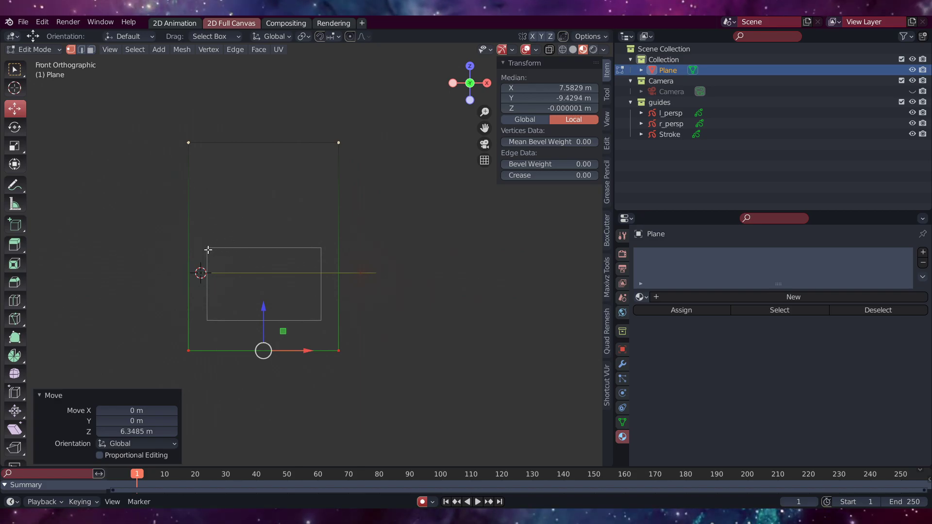
Raise the plane's top edge by 0.64661 m and scale that edge to 0.730 along X.
{"action": "left_click_drag", "start_coordinate": [173, 120], "coordinate": [345, 201]}
{"action": "left_click_drag", "start_coordinate": [263, 110], "coordinate": [254, 105]}
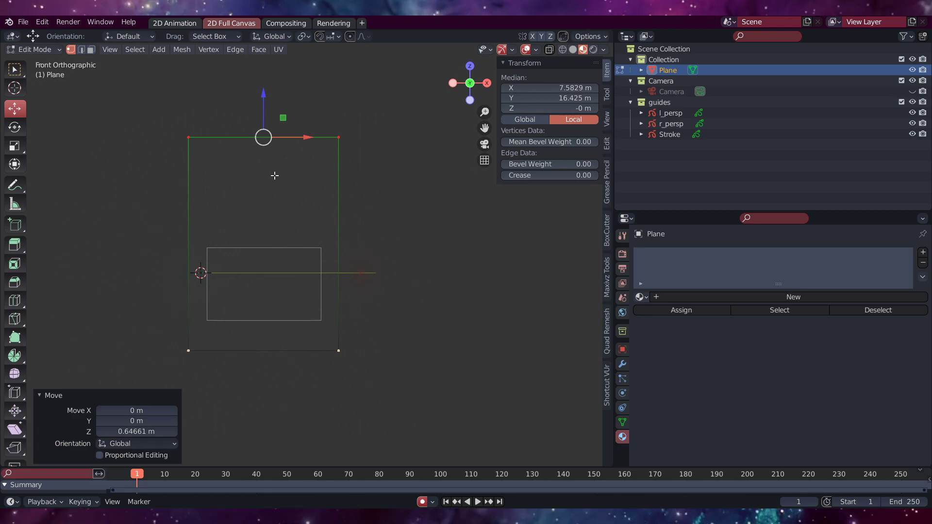
{"action": "key", "text": "x"}
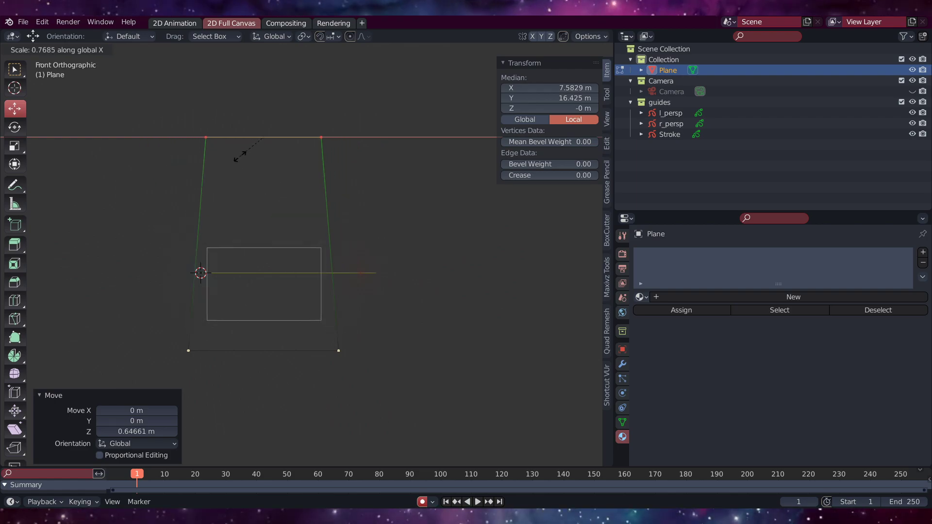
{"action": "left_click", "coordinate": [223, 102]}
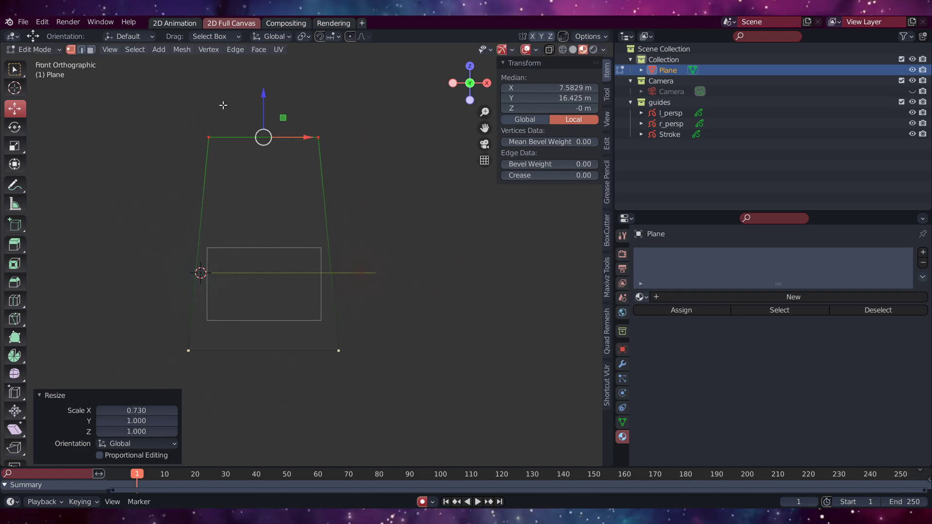
Add six evenly spaced vertical loop cuts to the tapered plane without any edge slide, and switch to edge selection.
{"action": "key", "text": "ctrl+r"}
{"action": "scroll", "coordinate": [253, 152], "scroll_direction": "up", "scroll_amount": 3}
{"action": "scroll", "coordinate": [253, 152], "scroll_direction": "up", "scroll_amount": 2}
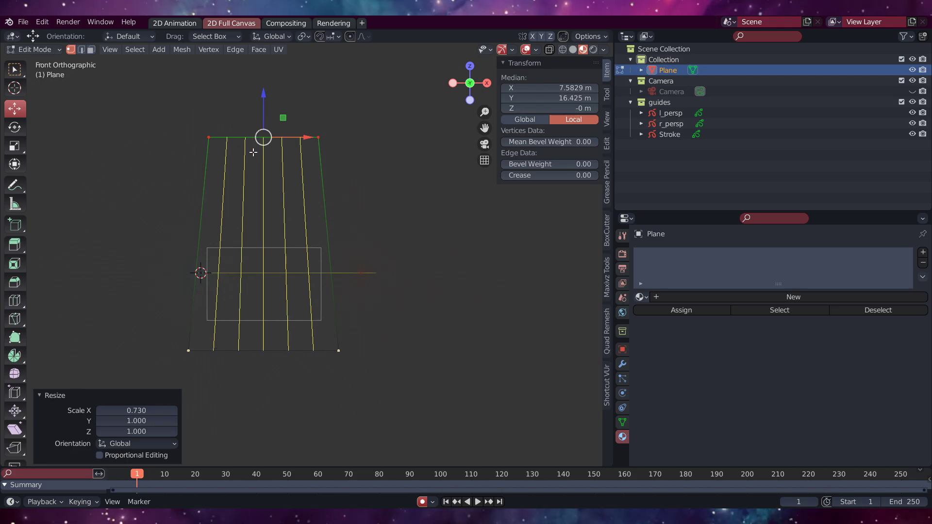
{"action": "left_click", "coordinate": [253, 152]}
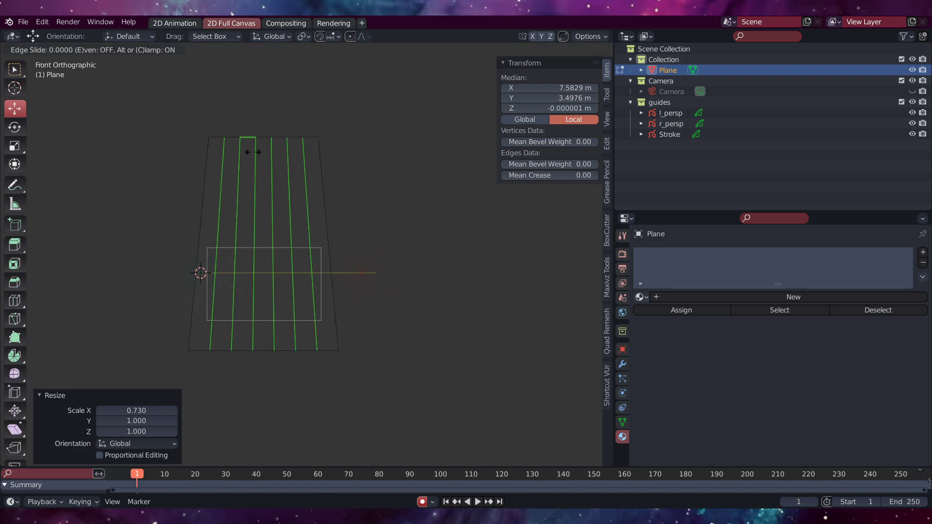
{"action": "type", "text": "2"}
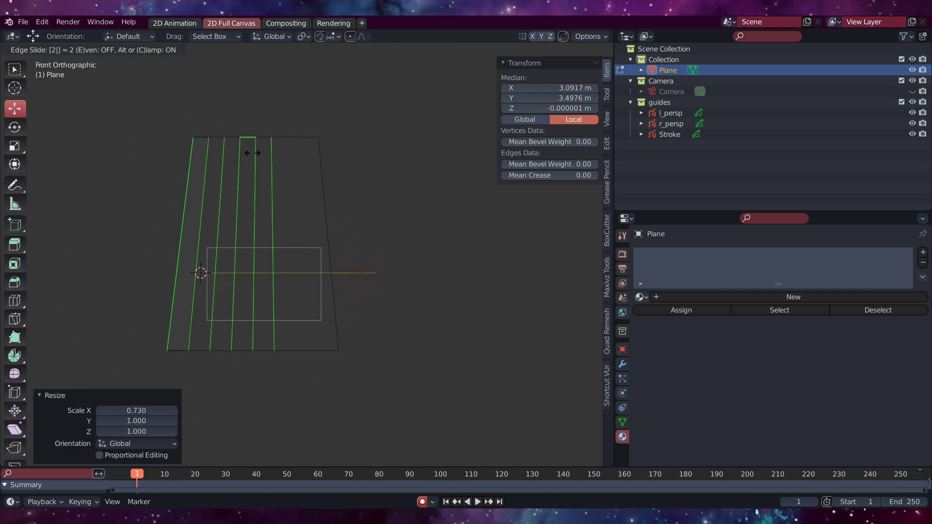
{"action": "type", "text": "2"}
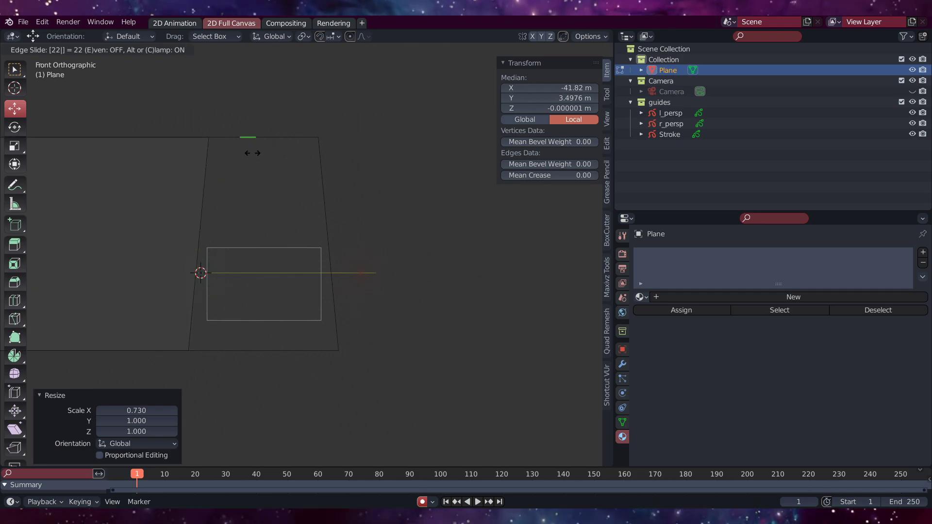
{"action": "key", "text": "Escape"}
{"action": "key", "text": "2"}
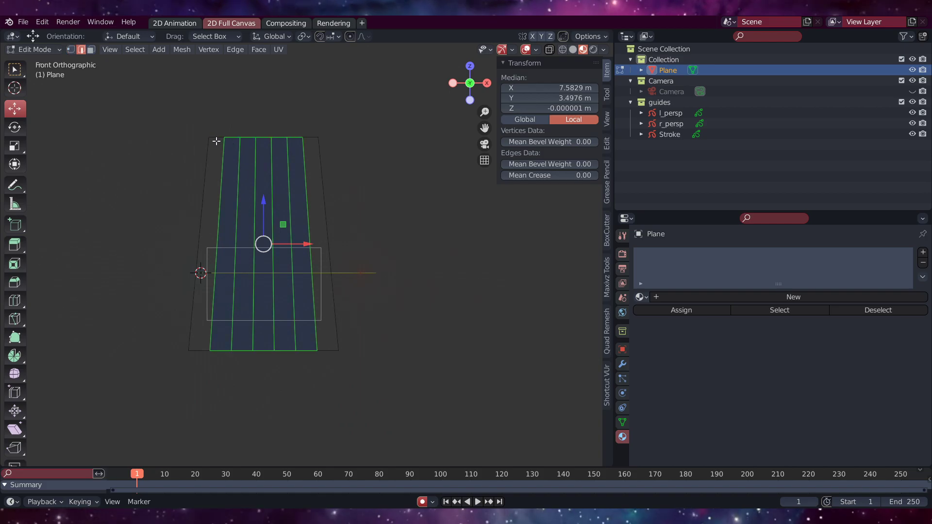
Delete all outer border edges of the tapered plane, keeping only the six inner vertical loop-cut edges.
{"action": "left_click", "coordinate": [216, 138]}
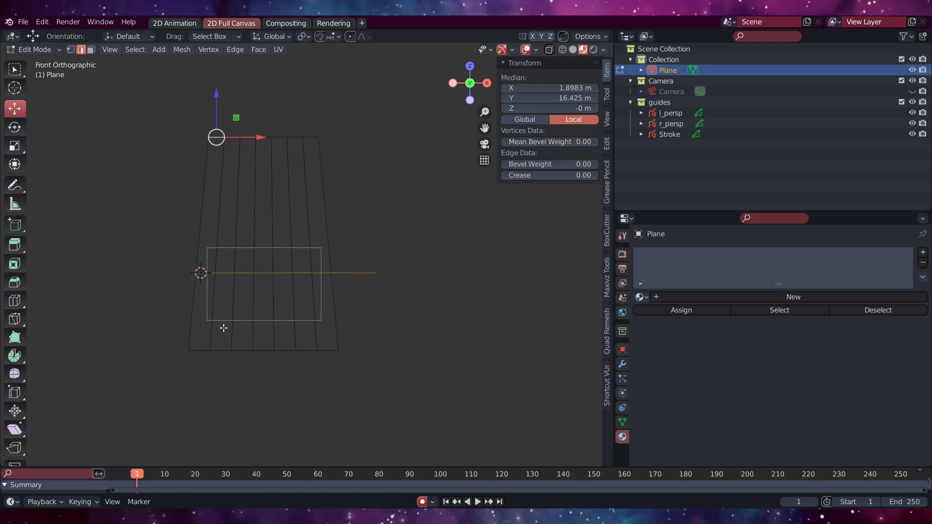
{"action": "left_click", "coordinate": [280, 140], "text": "alt"}
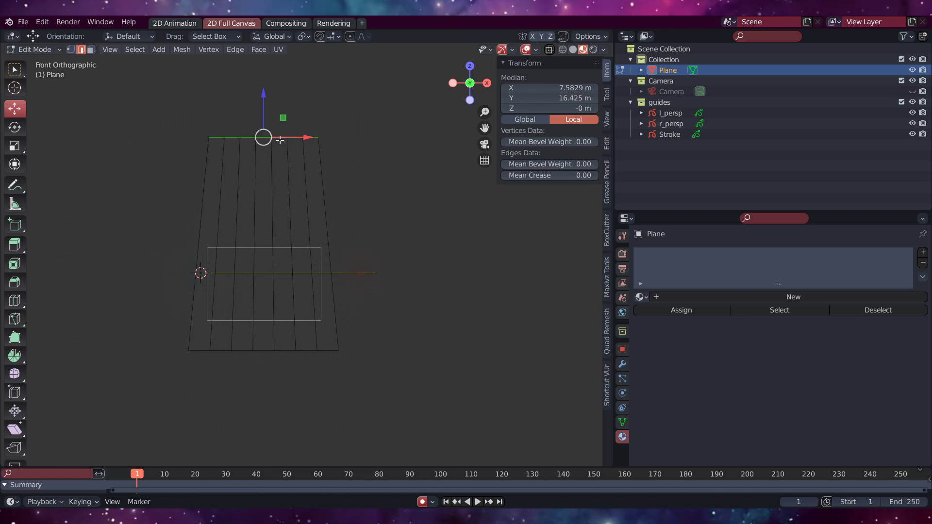
{"action": "left_click", "coordinate": [204, 200], "text": "shift"}
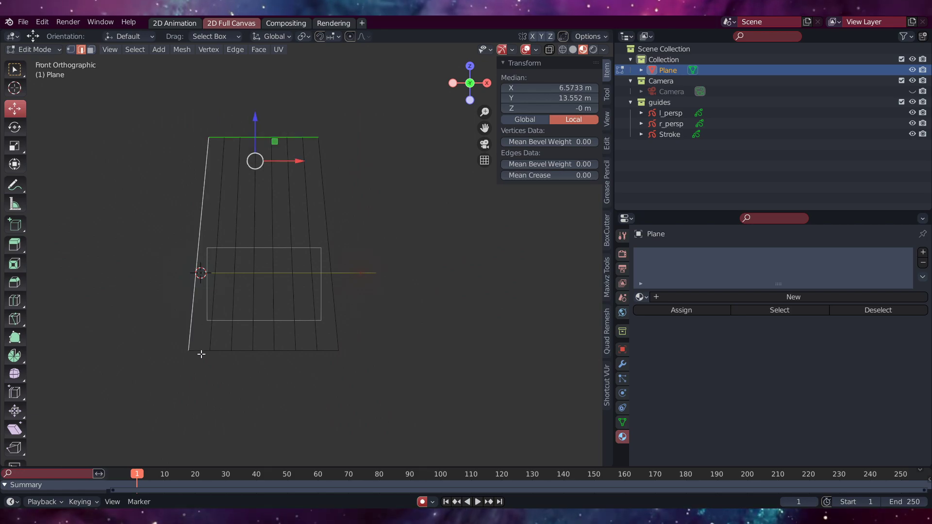
{"action": "left_click", "coordinate": [202, 352], "text": "alt+shift"}
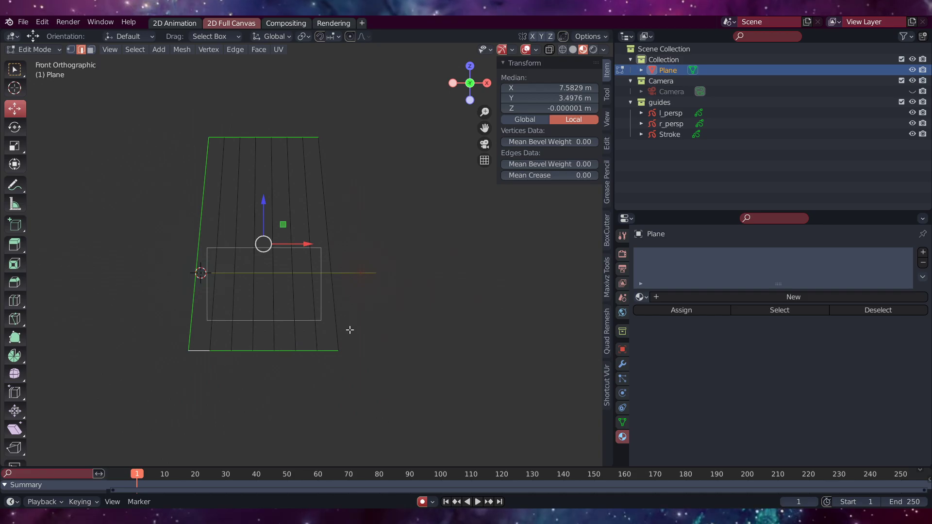
{"action": "left_click", "coordinate": [332, 313], "text": "shift"}
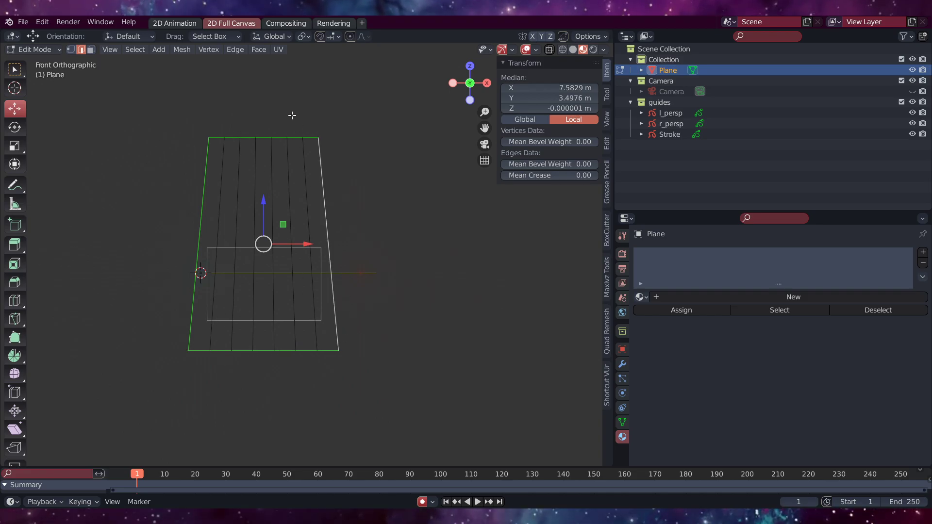
{"action": "scroll", "coordinate": [225, 372], "scroll_direction": "up", "scroll_amount": 1}
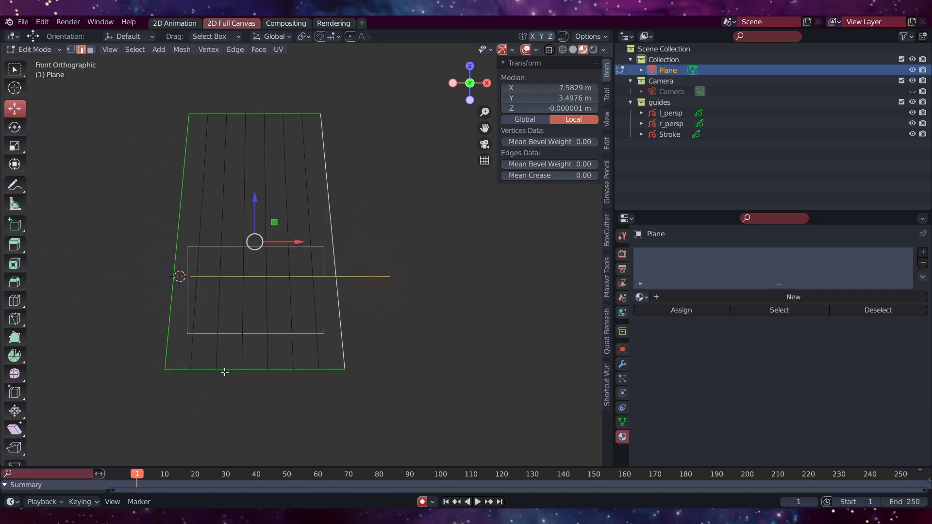
{"action": "key", "text": "x"}
{"action": "left_click", "coordinate": [224, 372]}
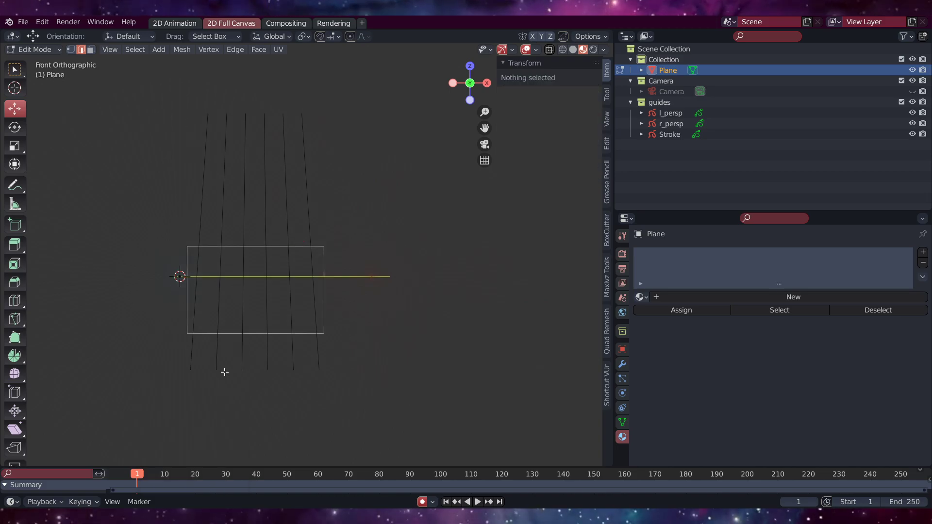
Return to Object Mode and convert the plane to a Grease Pencil object.
{"action": "scroll", "coordinate": [281, 350], "scroll_direction": "up", "scroll_amount": 2}
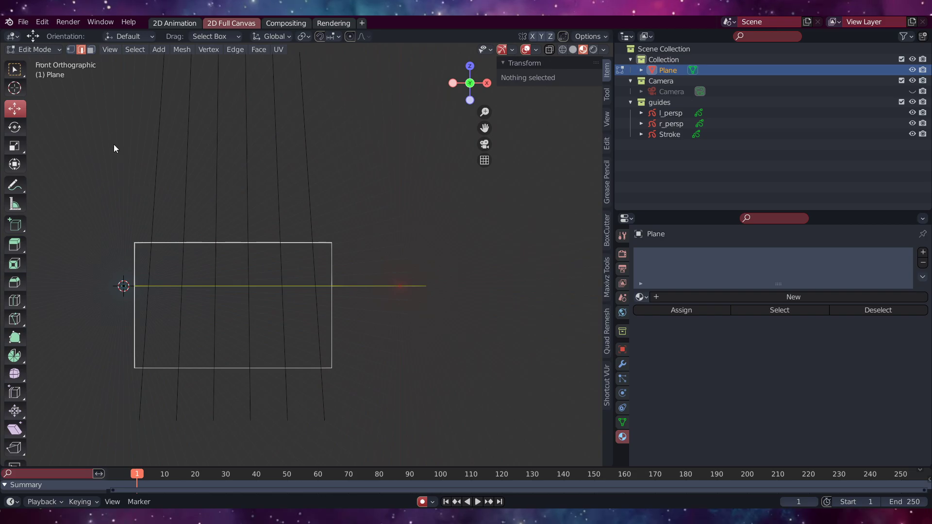
{"action": "key", "text": "Tab"}
{"action": "left_click", "coordinate": [153, 52]}
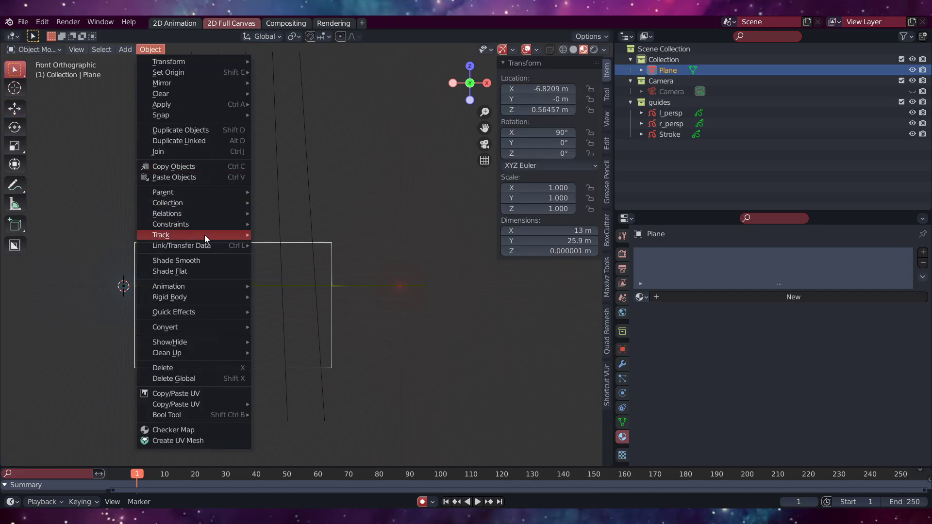
{"action": "mouse_move", "coordinate": [193, 202]}
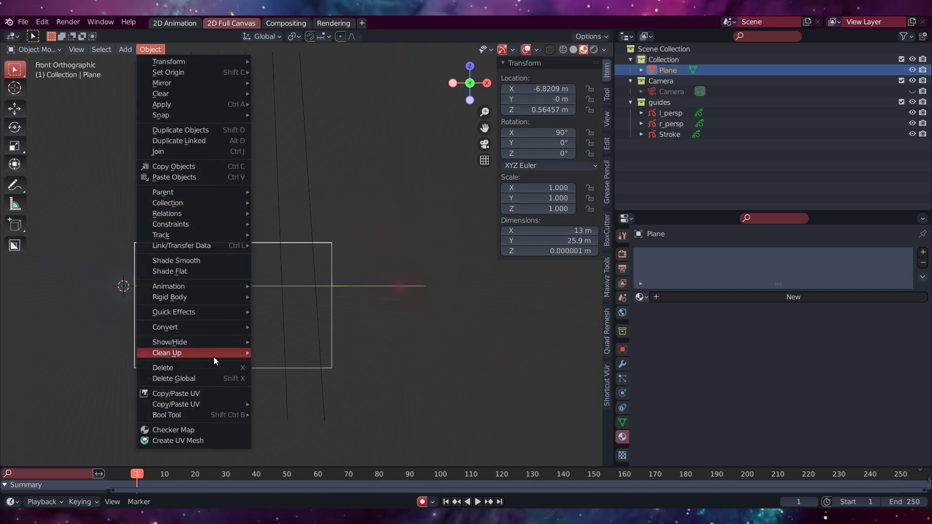
{"action": "mouse_move", "coordinate": [223, 330]}
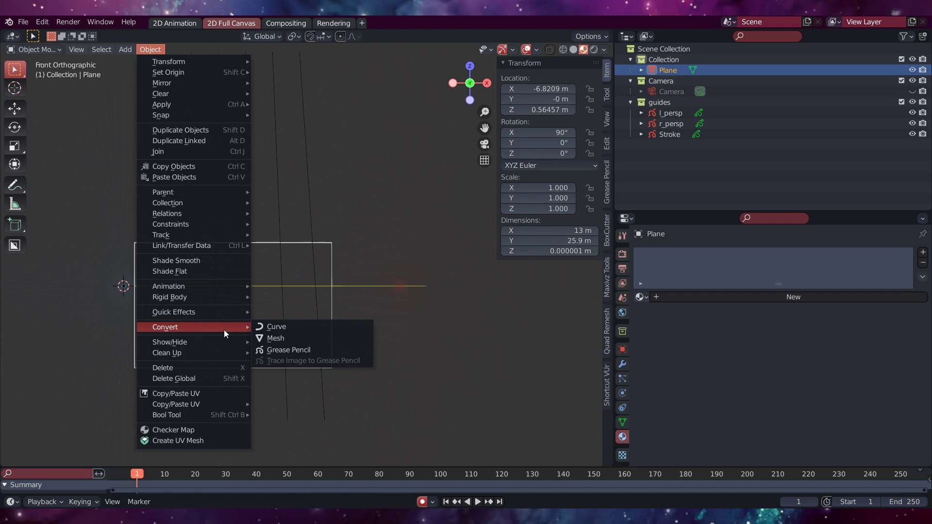
{"action": "left_click", "coordinate": [290, 352]}
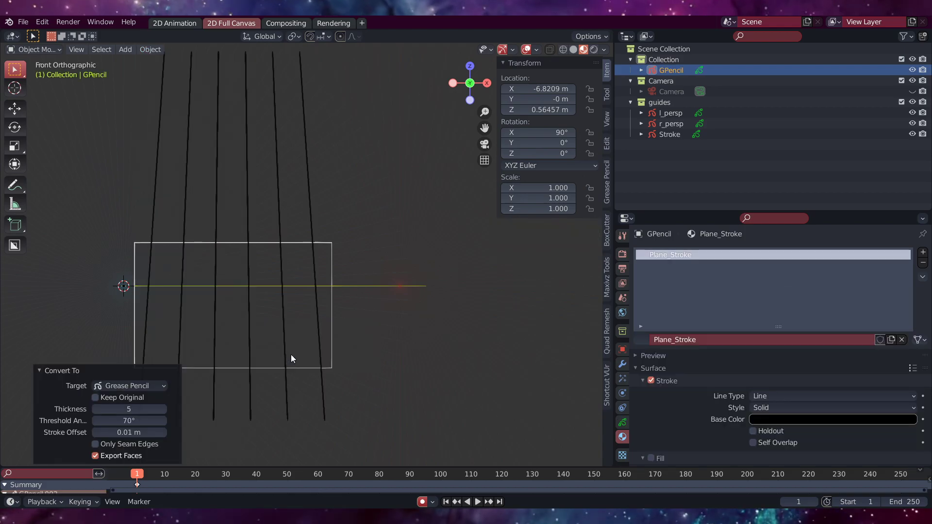
Switch the converted object to Draw mode and set its Plane_Stroke base color to bright green, hue 0.335 with full saturation and value.
{"action": "left_click", "coordinate": [25, 50]}
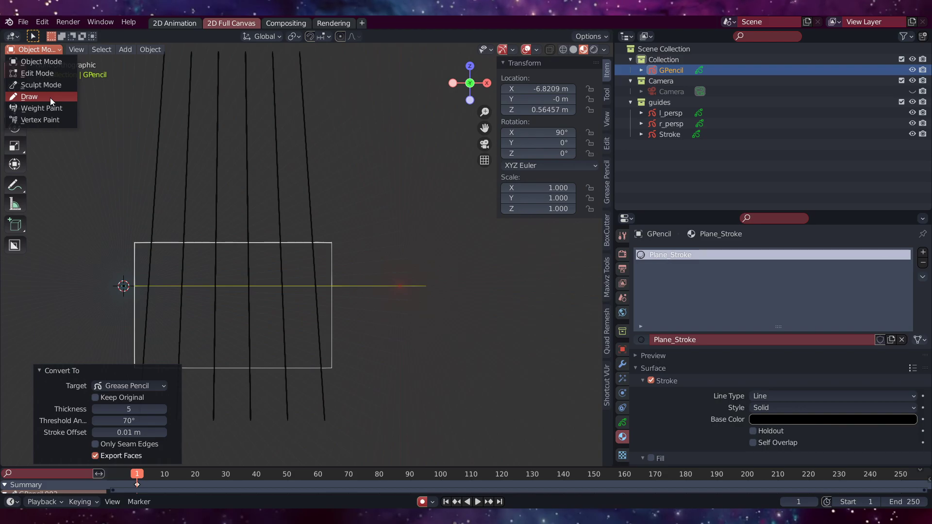
{"action": "left_click", "coordinate": [29, 96]}
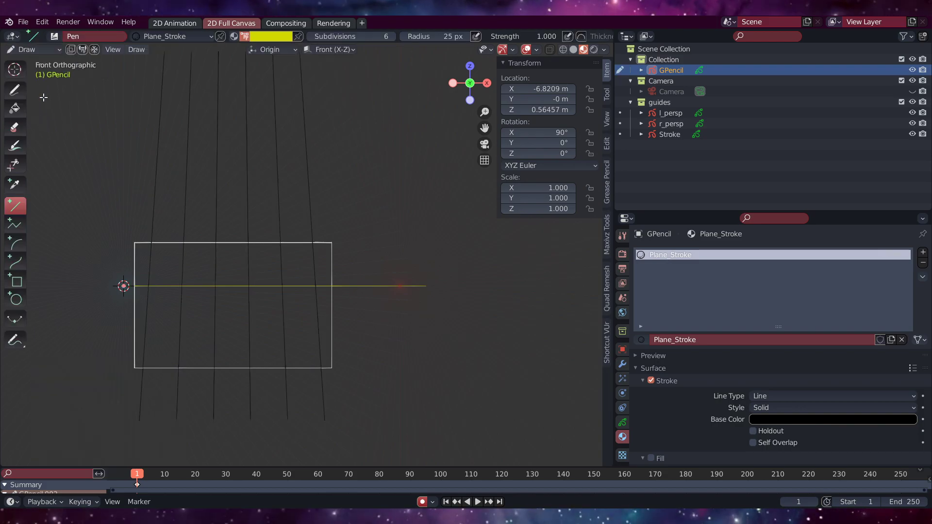
{"action": "scroll", "coordinate": [221, 299], "scroll_direction": "up", "scroll_amount": 2}
{"action": "middle_click_drag", "start_coordinate": [221, 302], "coordinate": [281, 287], "text": "shift"}
{"action": "left_click", "coordinate": [835, 420]}
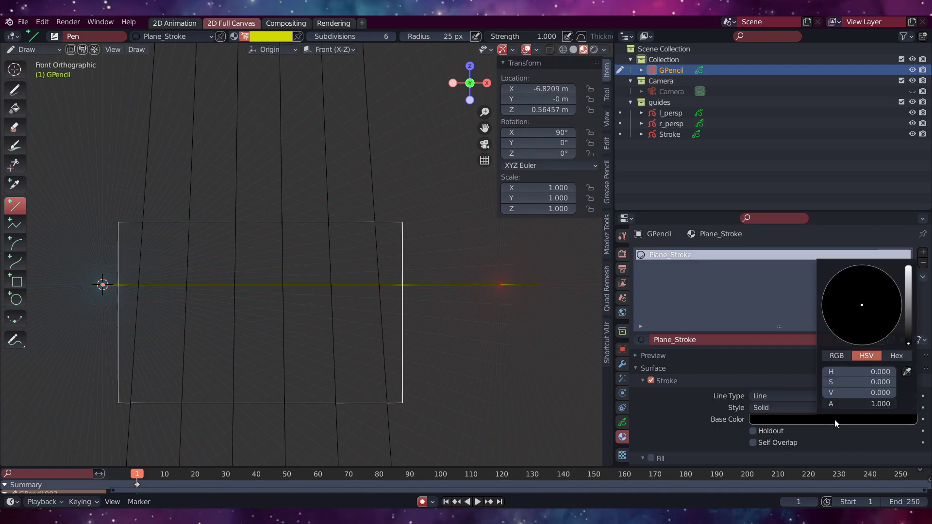
{"action": "left_click_drag", "start_coordinate": [908, 318], "coordinate": [909, 267]}
{"action": "left_click_drag", "start_coordinate": [857, 298], "coordinate": [829, 281]}
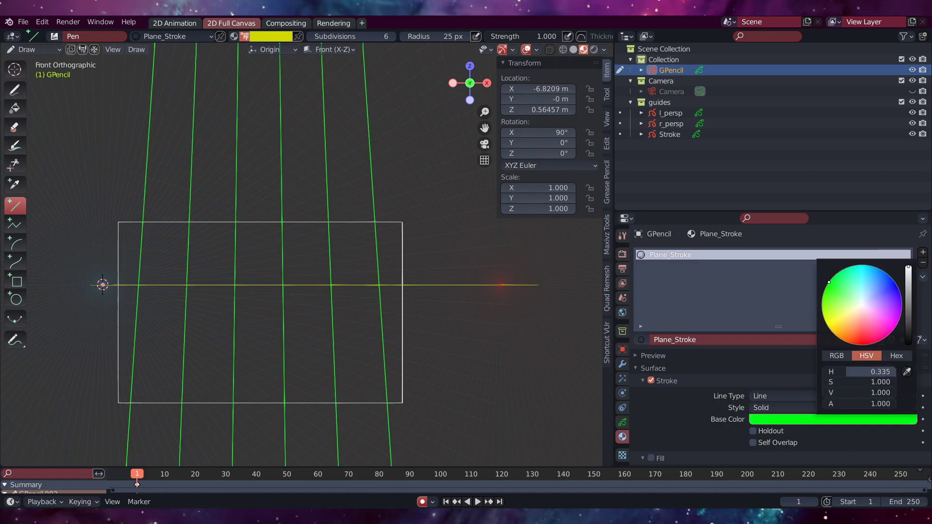
Set the Plane_Lines layer's stroke thickness adjustment to -22 px.
{"action": "left_click", "coordinate": [621, 422]}
{"action": "scroll", "coordinate": [812, 398], "scroll_direction": "down", "scroll_amount": 5}
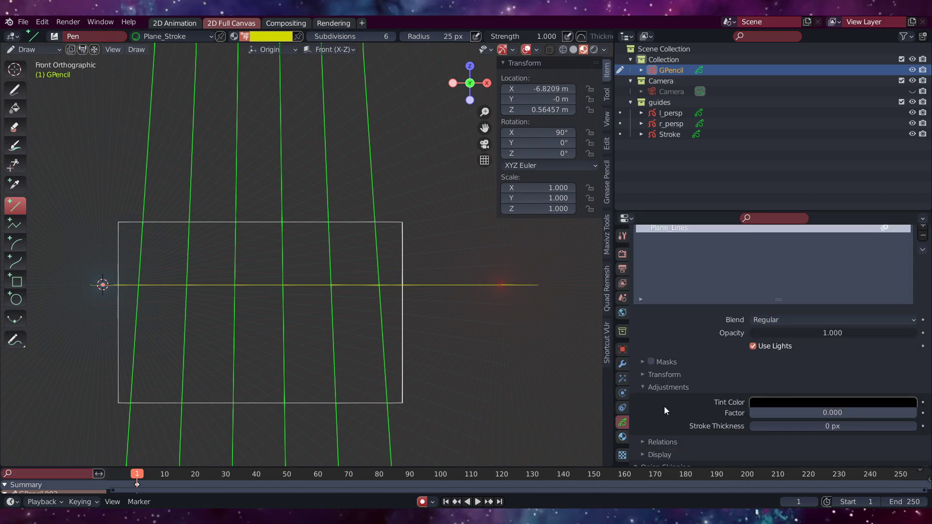
{"action": "scroll", "coordinate": [314, 340], "scroll_direction": "up", "scroll_amount": 4}
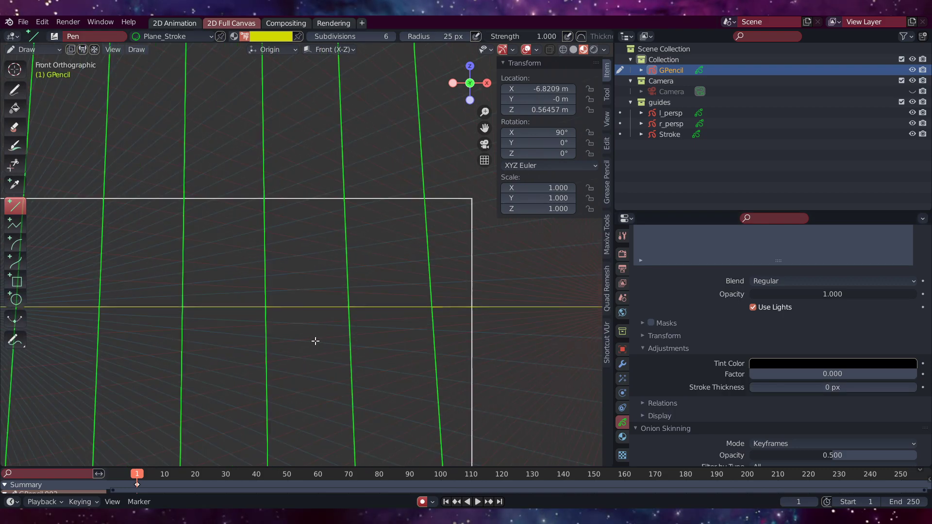
{"action": "left_click", "coordinate": [837, 388]}
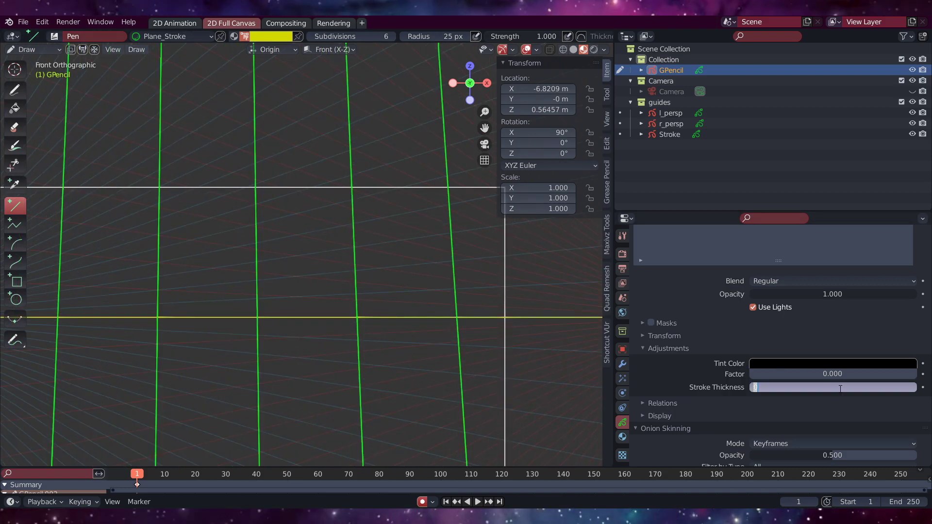
{"action": "type", "text": "-22"}
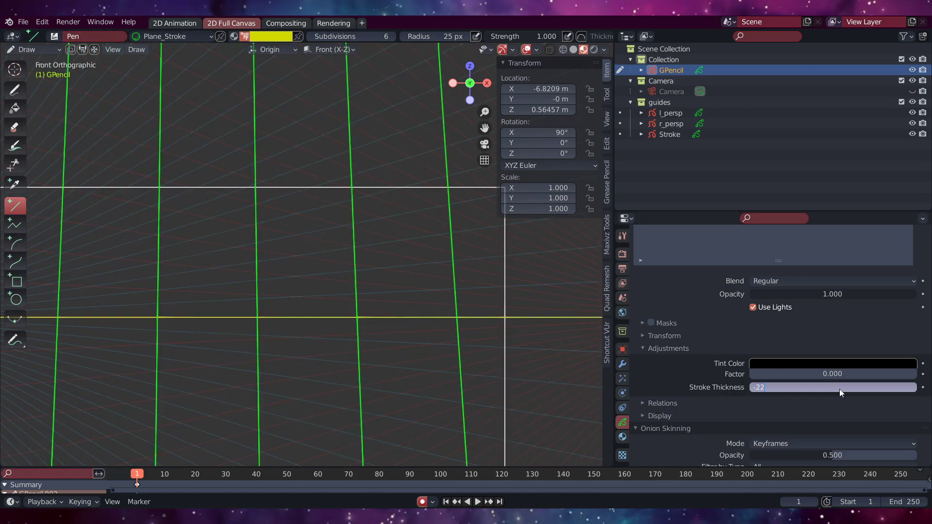
{"action": "key", "text": "Return"}
{"action": "scroll", "coordinate": [364, 272], "scroll_direction": "up", "scroll_amount": 4}
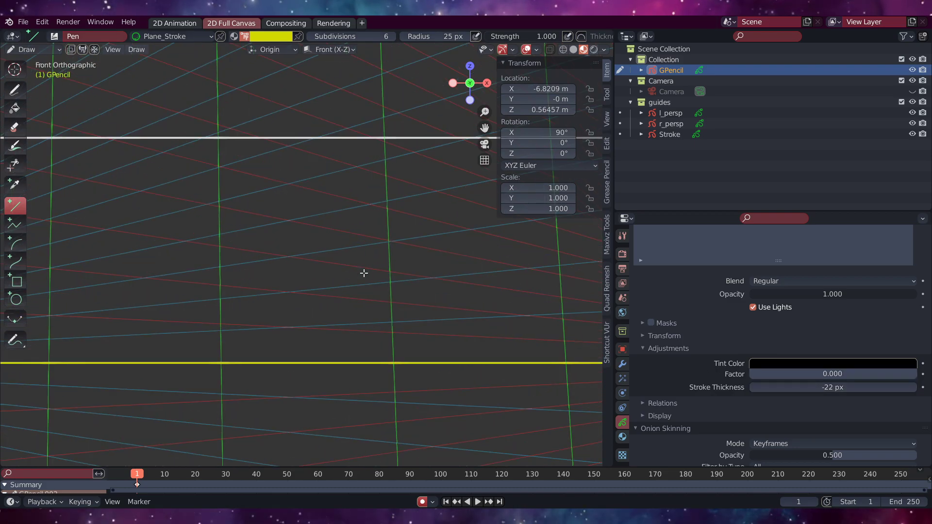
{"action": "scroll", "coordinate": [363, 274], "scroll_direction": "down", "scroll_amount": 4}
{"action": "scroll", "coordinate": [363, 274], "scroll_direction": "down", "scroll_amount": 3}
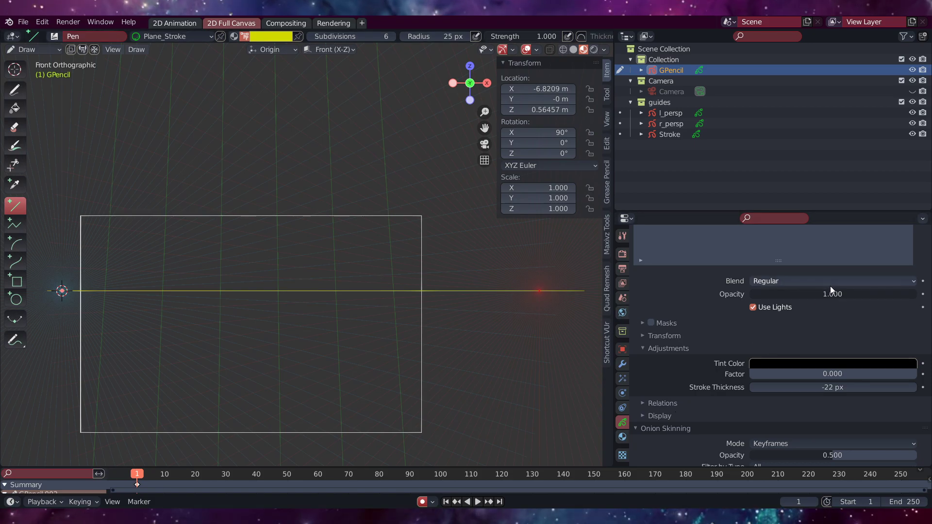
Rename the GPencil object to vert_lines and move it into the guides collection.
{"action": "left_click", "coordinate": [620, 112]}
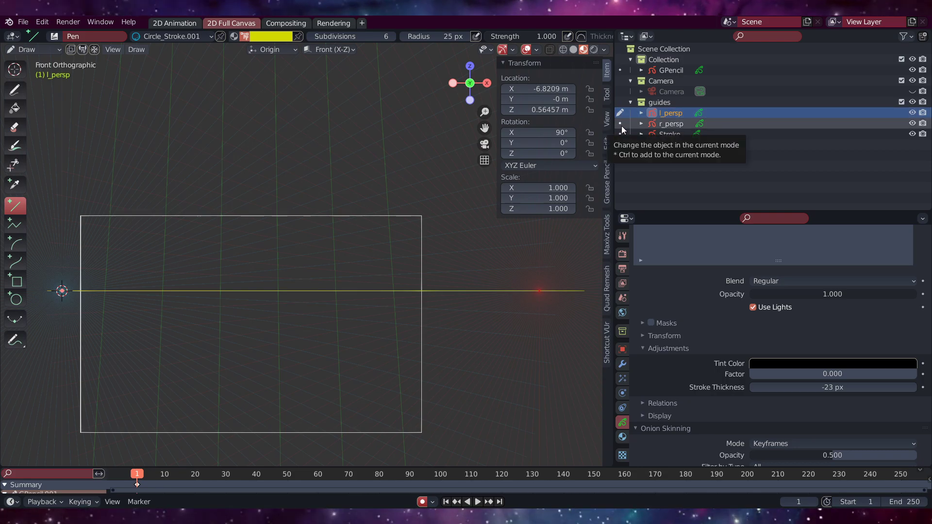
{"action": "left_click", "coordinate": [622, 125]}
{"action": "left_click", "coordinate": [621, 72]}
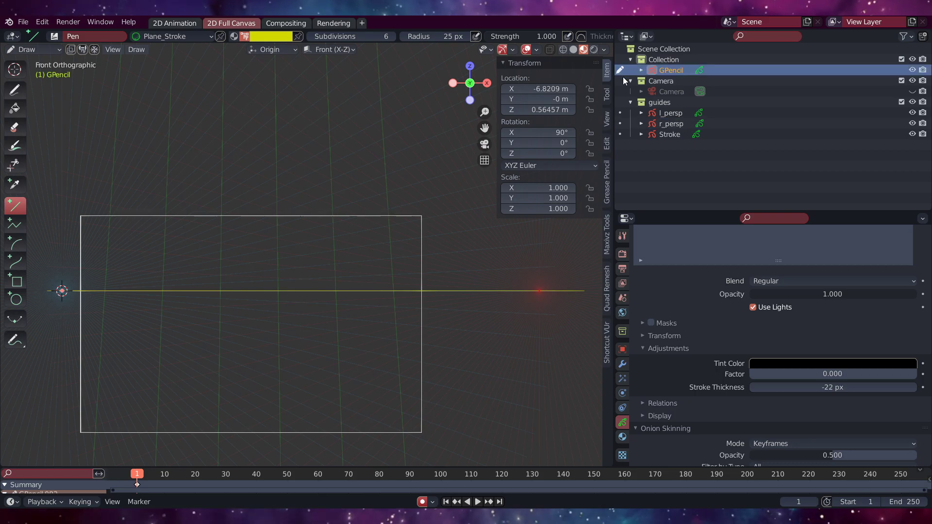
{"action": "double_click", "coordinate": [659, 72]}
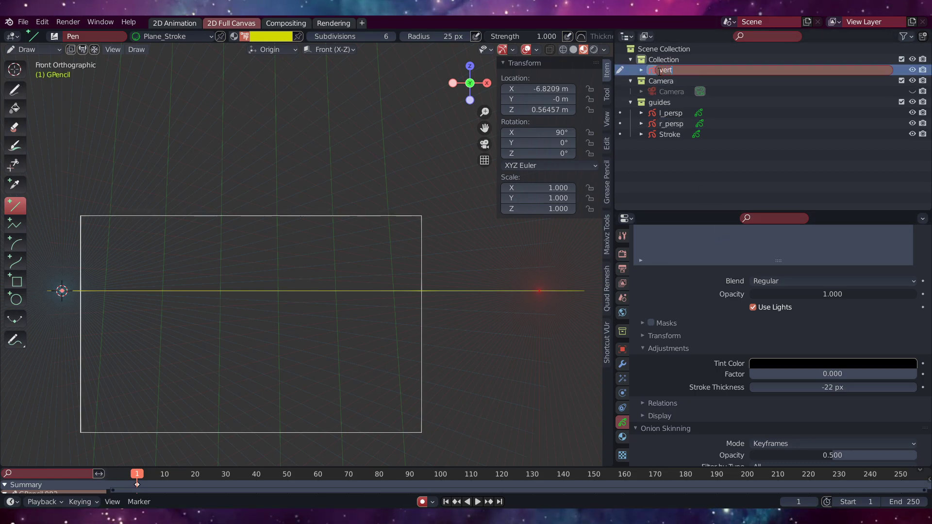
{"action": "type", "text": "vert_lines"}
{"action": "key", "text": "Return"}
{"action": "left_click_drag", "start_coordinate": [658, 71], "coordinate": [657, 106]}
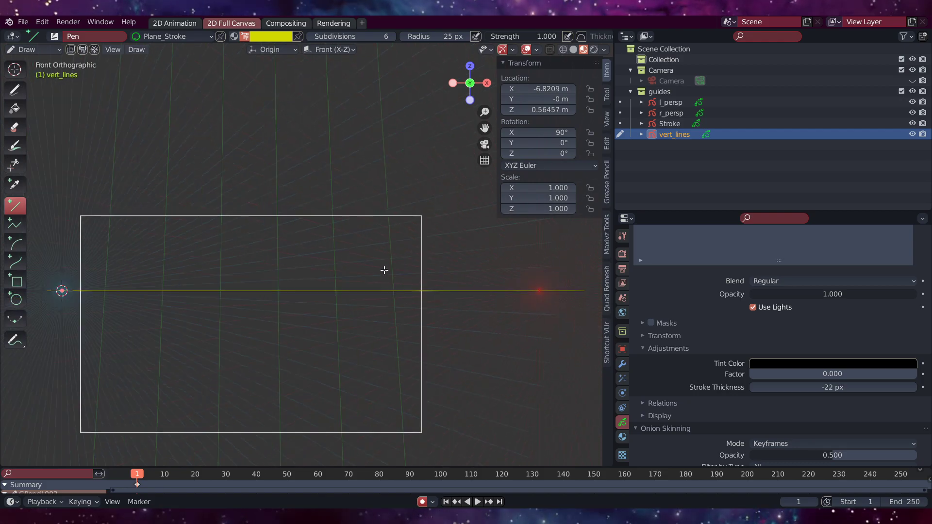
{"action": "middle_click_drag", "start_coordinate": [384, 270], "coordinate": [449, 219], "text": "shift"}
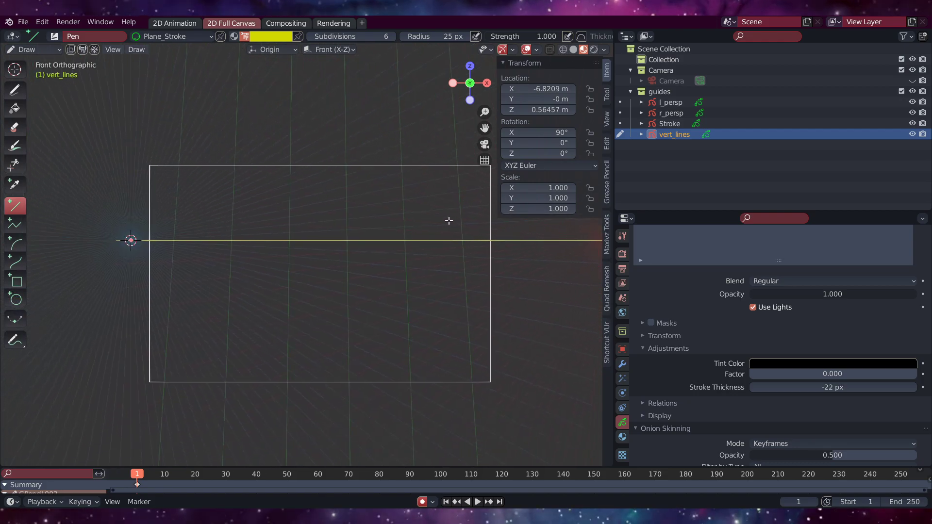
{"action": "scroll", "coordinate": [355, 231], "scroll_direction": "down", "scroll_amount": 3}
{"action": "scroll", "coordinate": [356, 231], "scroll_direction": "up", "scroll_amount": 4}
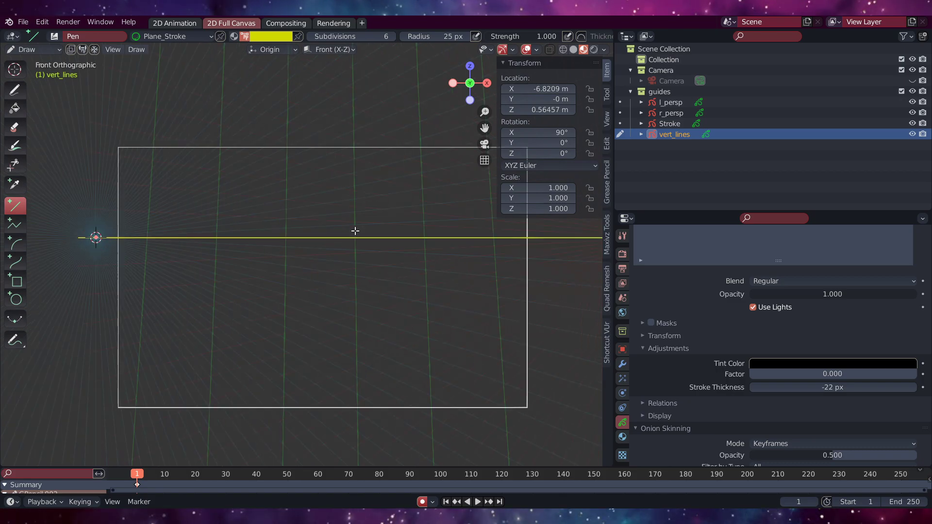
{"action": "scroll", "coordinate": [356, 231], "scroll_direction": "up", "scroll_amount": 1}
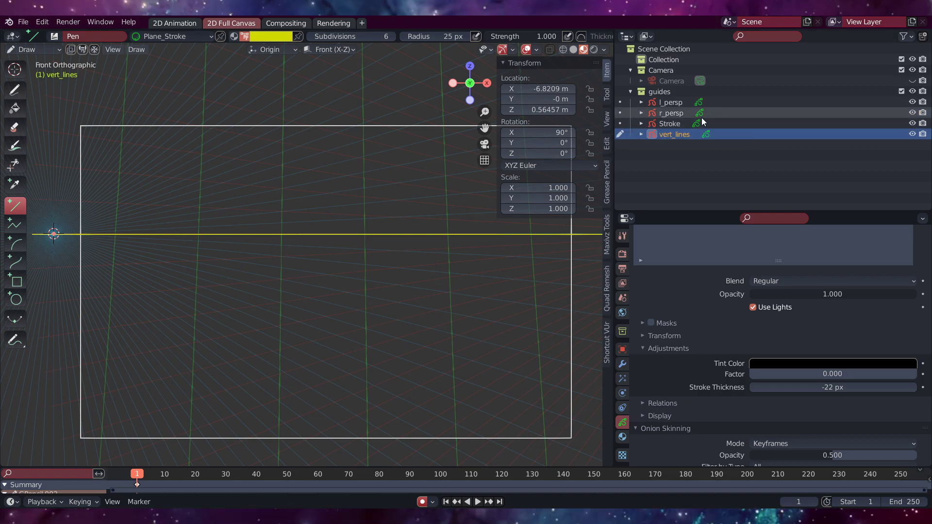
Show the selectable restriction toggle in the outliner.
{"action": "left_click", "coordinate": [903, 37]}
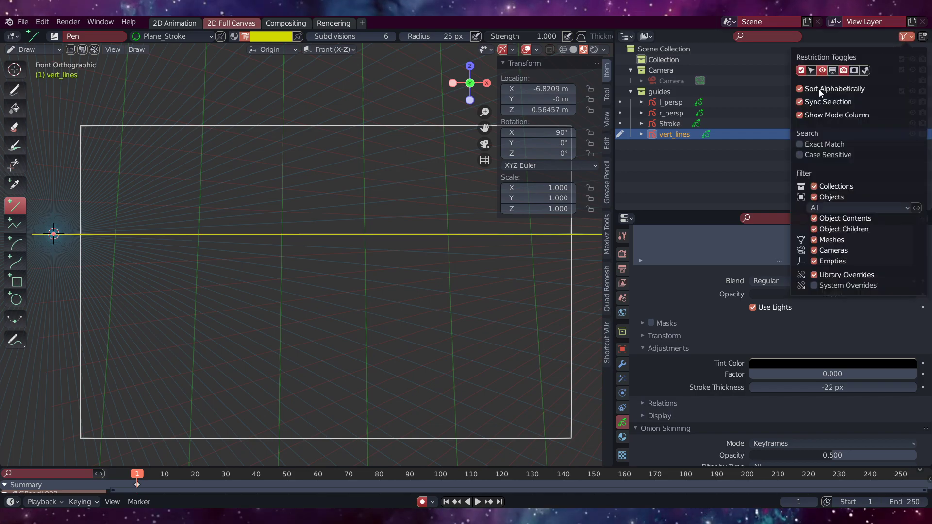
{"action": "left_click", "coordinate": [906, 36]}
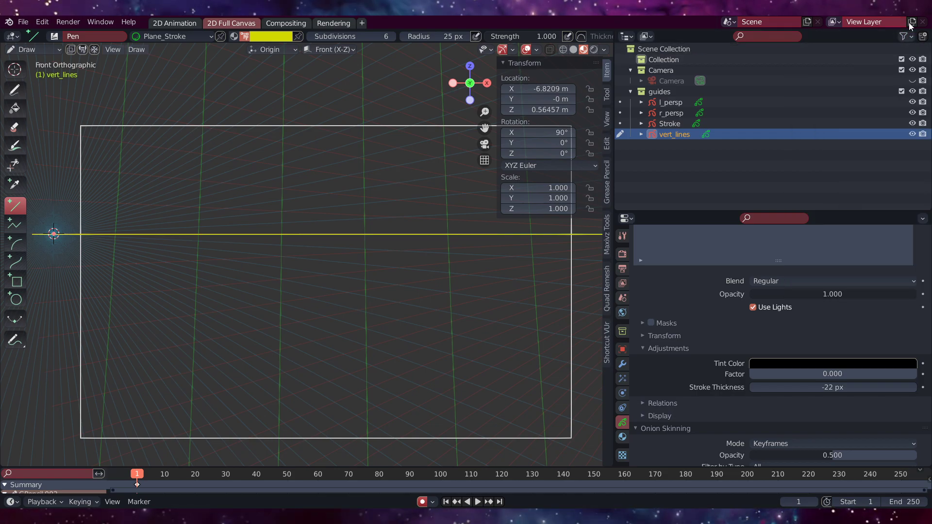
{"action": "left_click", "coordinate": [905, 36]}
{"action": "left_click", "coordinate": [811, 70]}
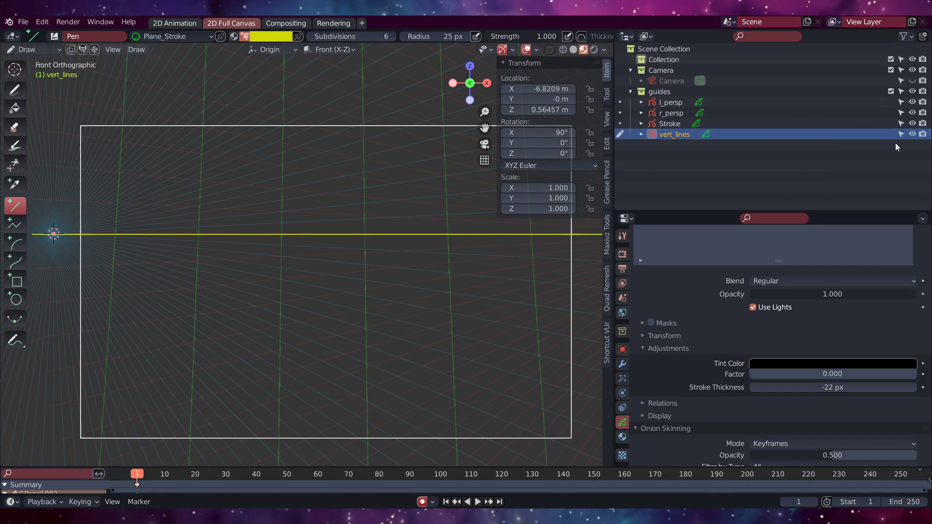
Make vert_lines, r_persp, Stroke and l_persp unselectable, and collapse the guides collection.
{"action": "left_click", "coordinate": [901, 130]}
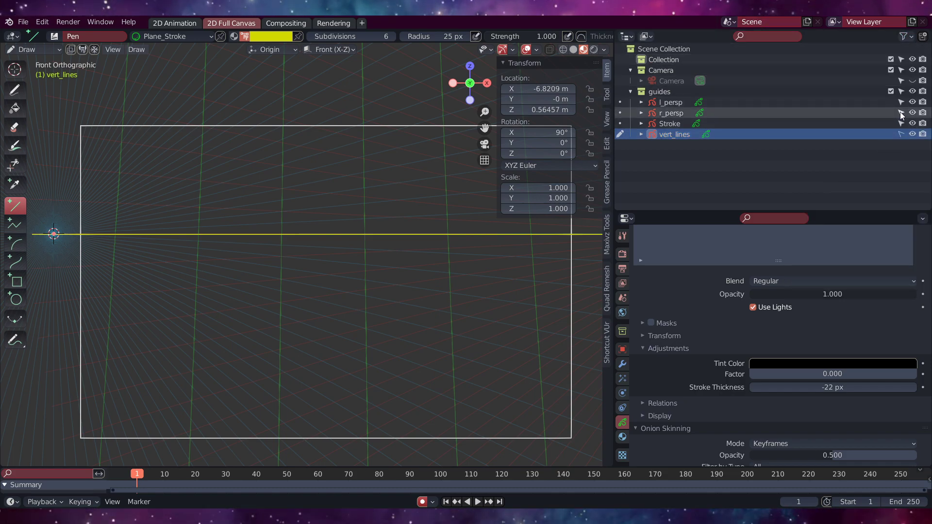
{"action": "left_click", "coordinate": [900, 112]}
{"action": "left_click", "coordinate": [899, 124]}
{"action": "left_click", "coordinate": [899, 101]}
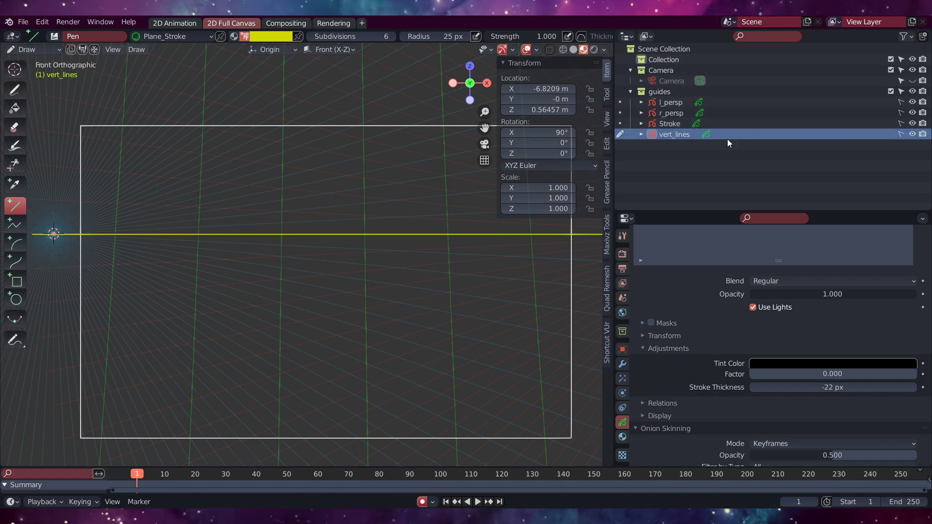
{"action": "left_click", "coordinate": [630, 91]}
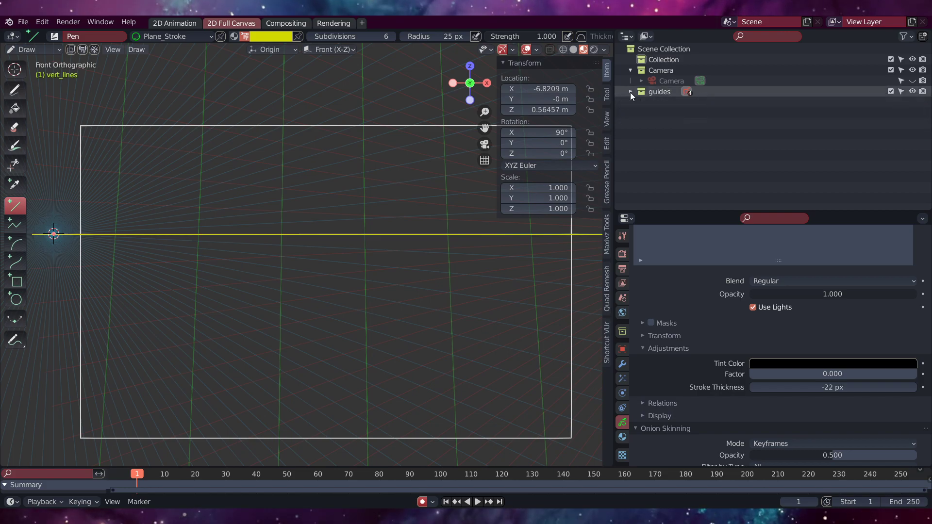
Make the Scene Collection active, and in Object Mode snap the 3D cursor to the world origin.
{"action": "left_click", "coordinate": [661, 51]}
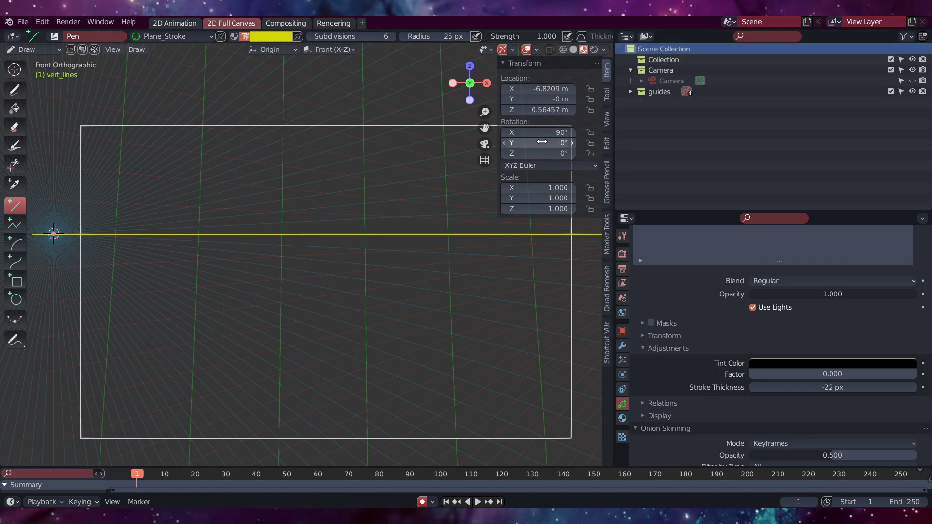
{"action": "left_click", "coordinate": [40, 48]}
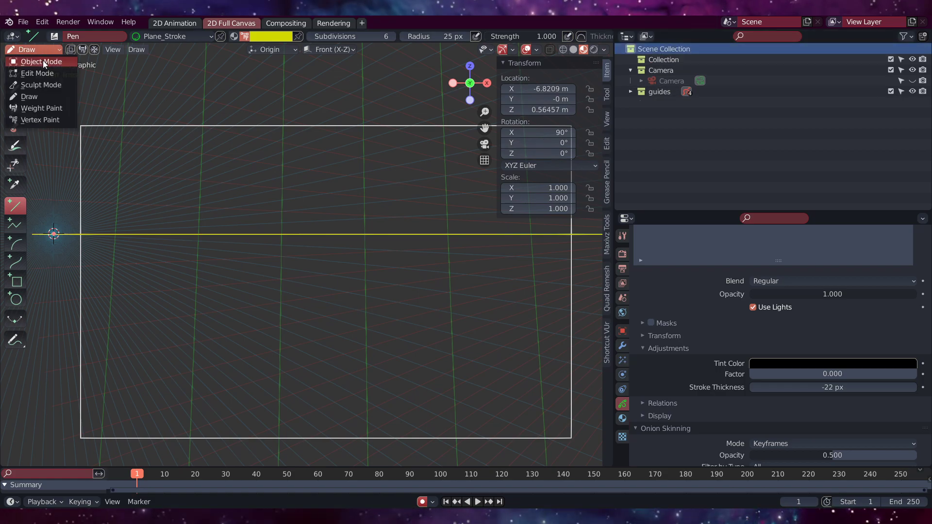
{"action": "left_click", "coordinate": [43, 60]}
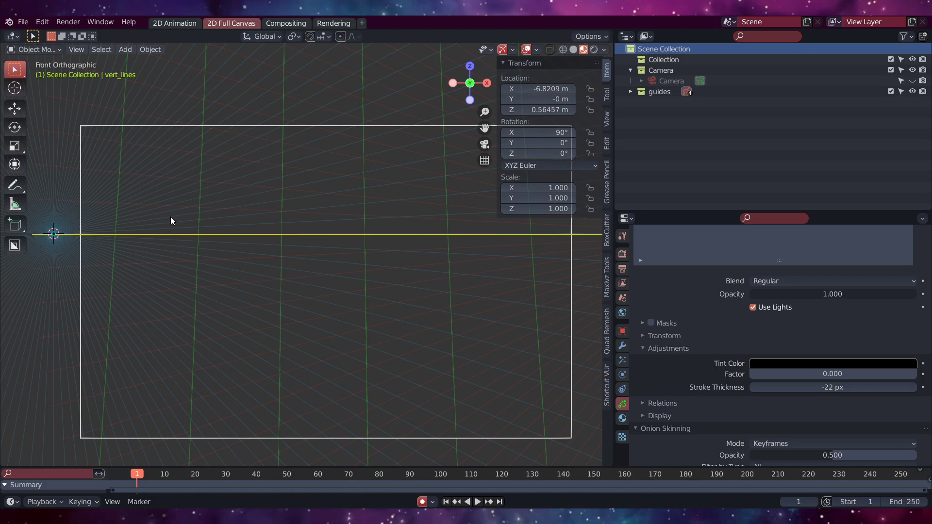
{"action": "key", "text": "shift+s"}
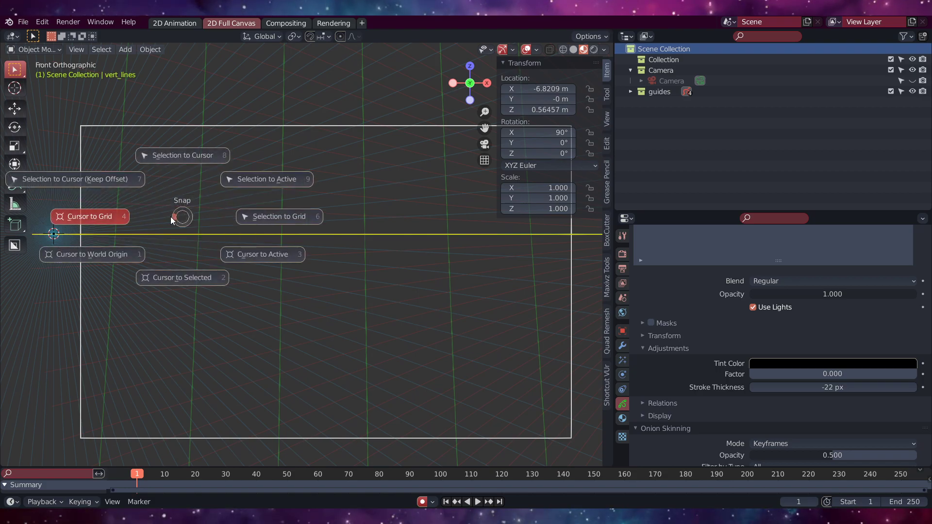
{"action": "left_click", "coordinate": [118, 247]}
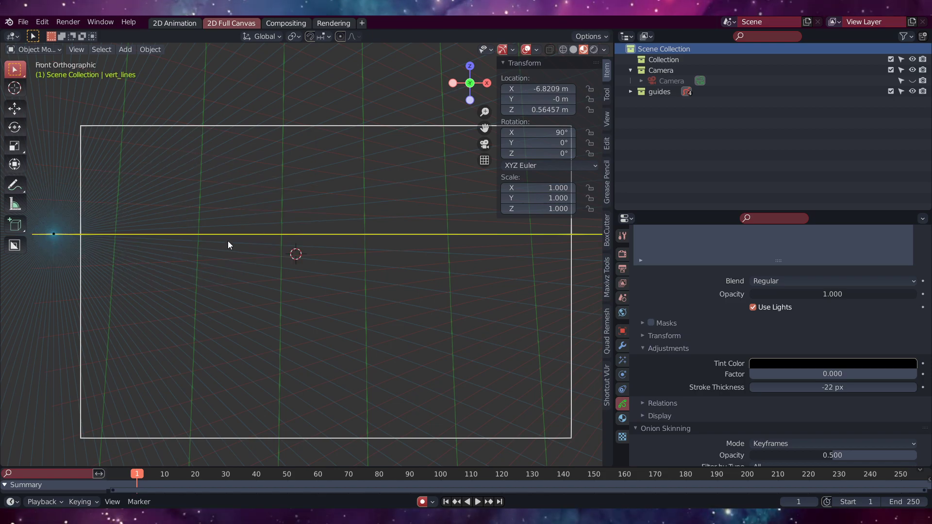
Add a blank Grease Pencil object at the world origin and switch it to Draw mode.
{"action": "key", "text": "shift+a"}
{"action": "mouse_move", "coordinate": [228, 241]}
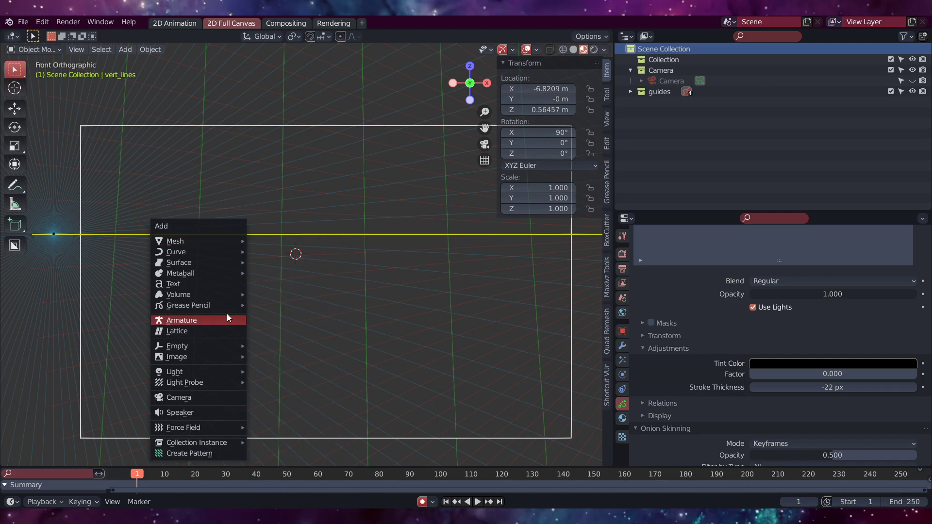
{"action": "mouse_move", "coordinate": [203, 305]}
{"action": "left_click", "coordinate": [283, 305]}
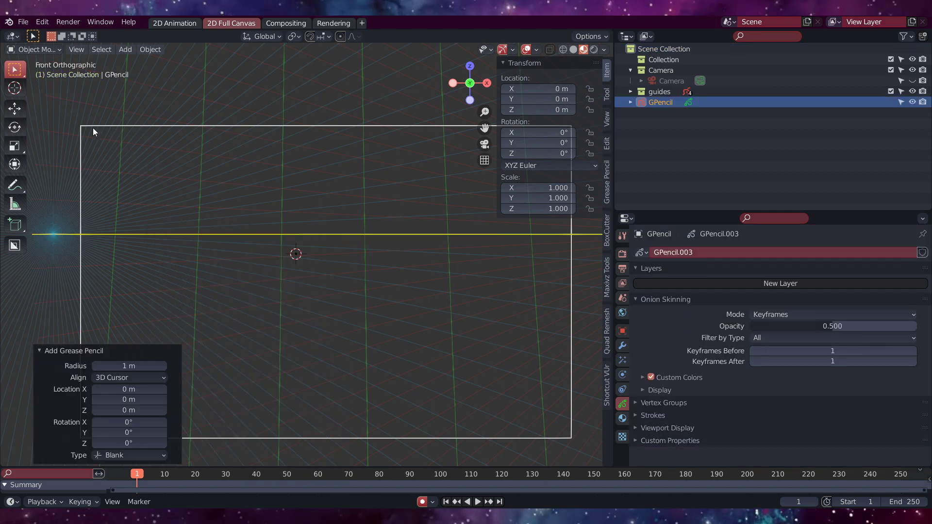
{"action": "left_click", "coordinate": [34, 51]}
{"action": "left_click", "coordinate": [34, 92]}
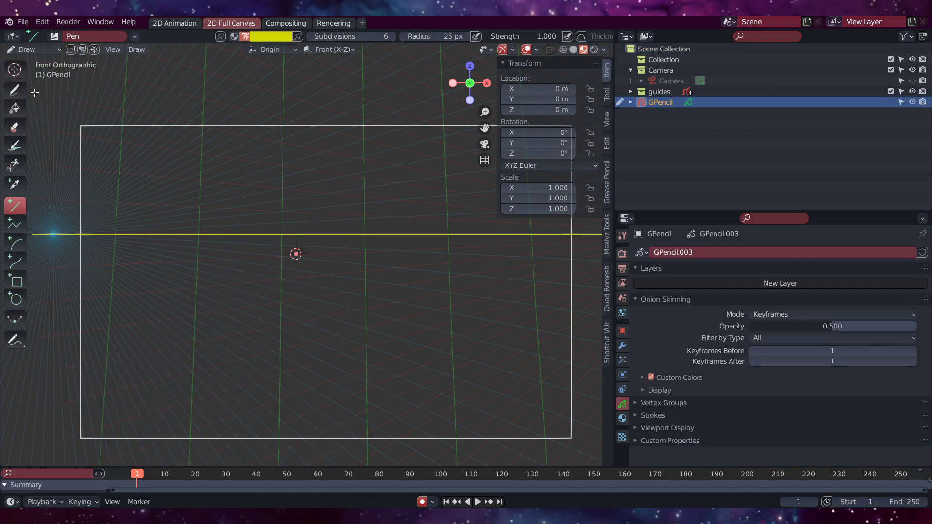
Set the Pen brush's stroke colour to white from the palette.
{"action": "left_click", "coordinate": [269, 37]}
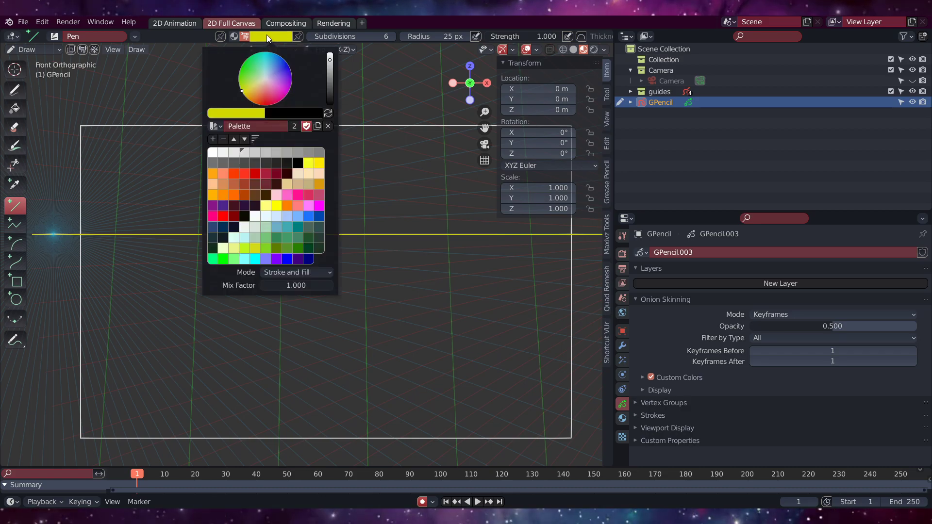
{"action": "left_click", "coordinate": [246, 153]}
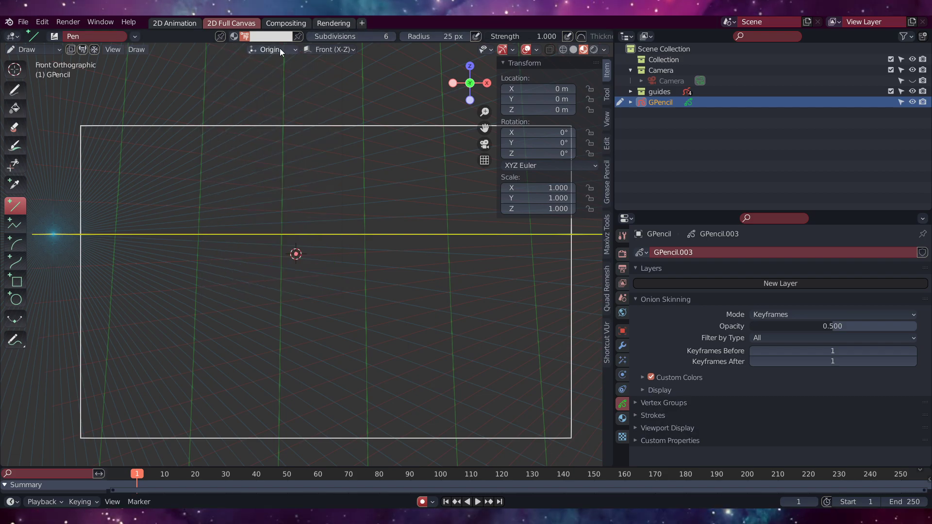
{"action": "left_click", "coordinate": [54, 39]}
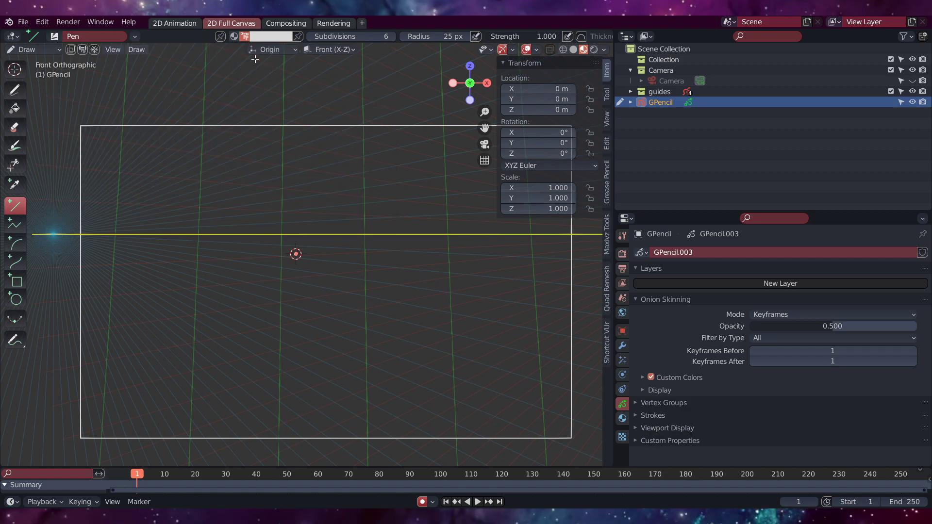
Set the Pen brush's radius to 10 px and its strength to 0.250.
{"action": "left_click", "coordinate": [446, 38]}
{"action": "type", "text": "10"}
{"action": "key", "text": "Return"}
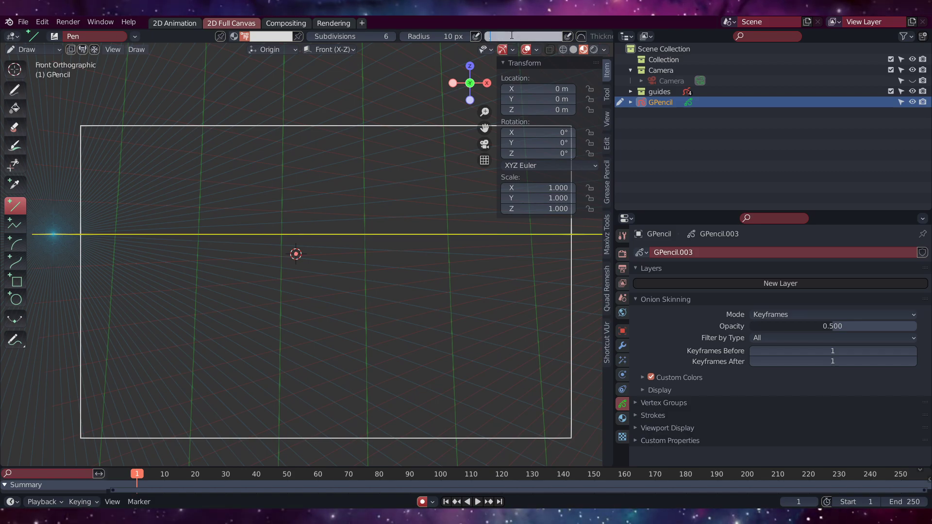
{"action": "left_click", "coordinate": [512, 35]}
{"action": "type", "text": "25"}
{"action": "key", "text": "Return"}
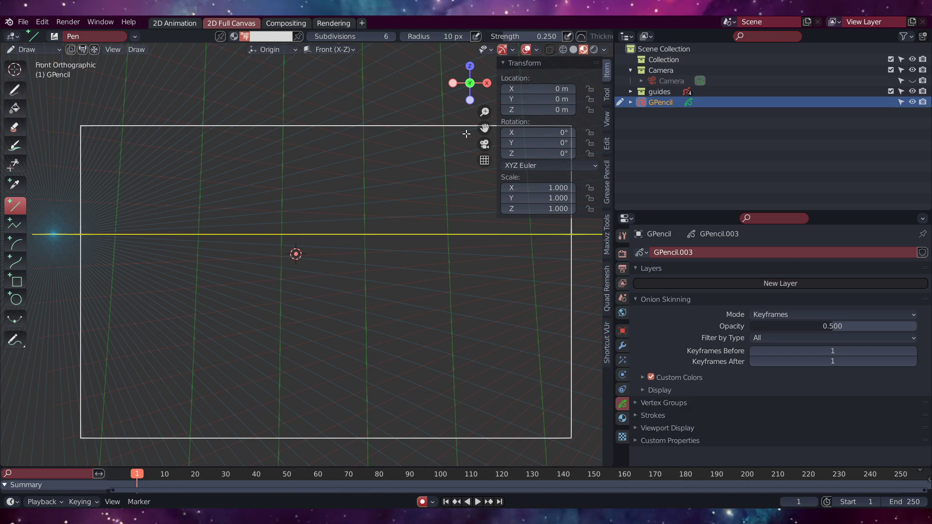
Activate the freehand Draw tool and turn off its drawing guides.
{"action": "left_click", "coordinate": [15, 90]}
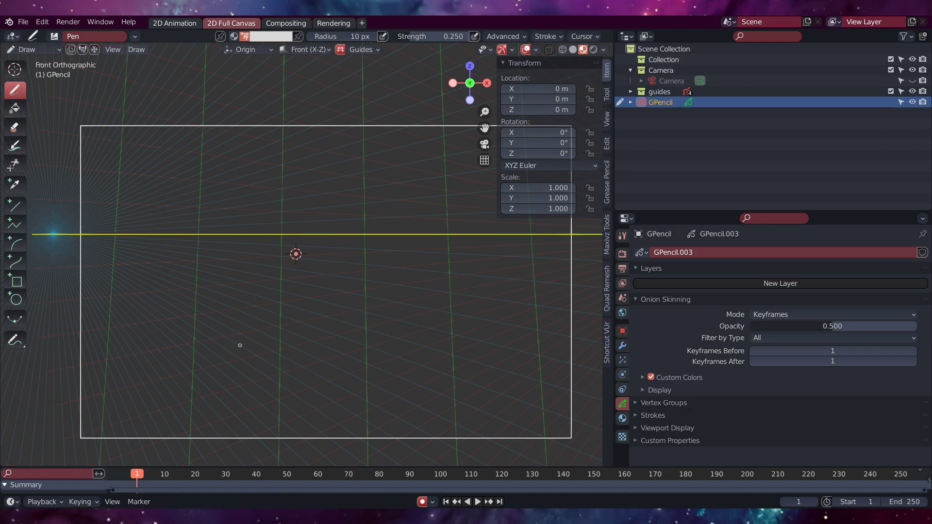
{"action": "left_click", "coordinate": [279, 399]}
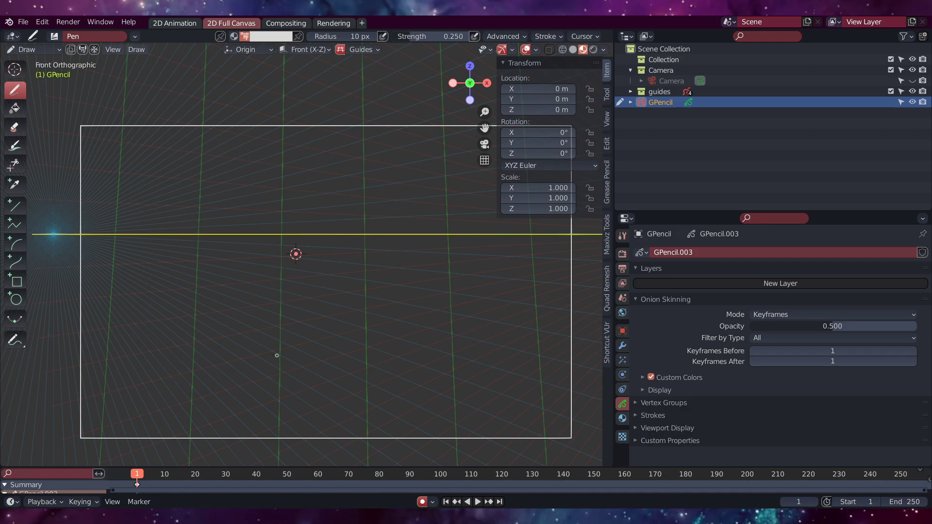
{"action": "left_click", "coordinate": [234, 418]}
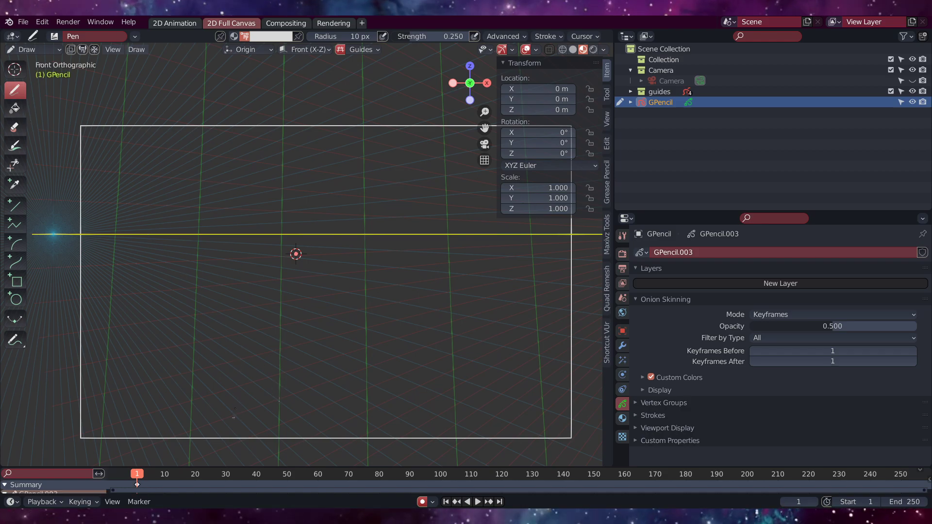
{"action": "left_click", "coordinate": [340, 49]}
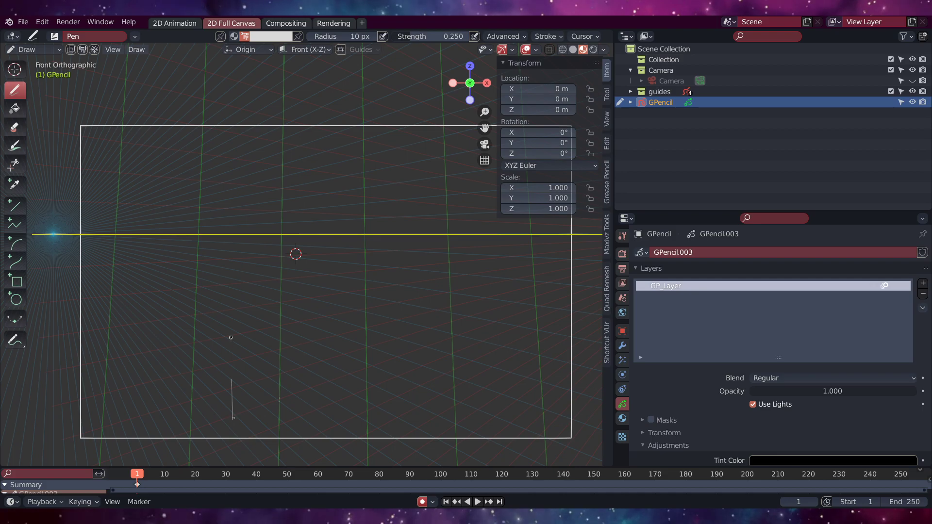
Sketch the left face of a box in the frame's lower left, following the green verticals and the converging perspective guides.
{"action": "left_click_drag", "start_coordinate": [232, 380], "coordinate": [233, 419]}
{"action": "left_click_drag", "start_coordinate": [231, 381], "coordinate": [230, 313]}
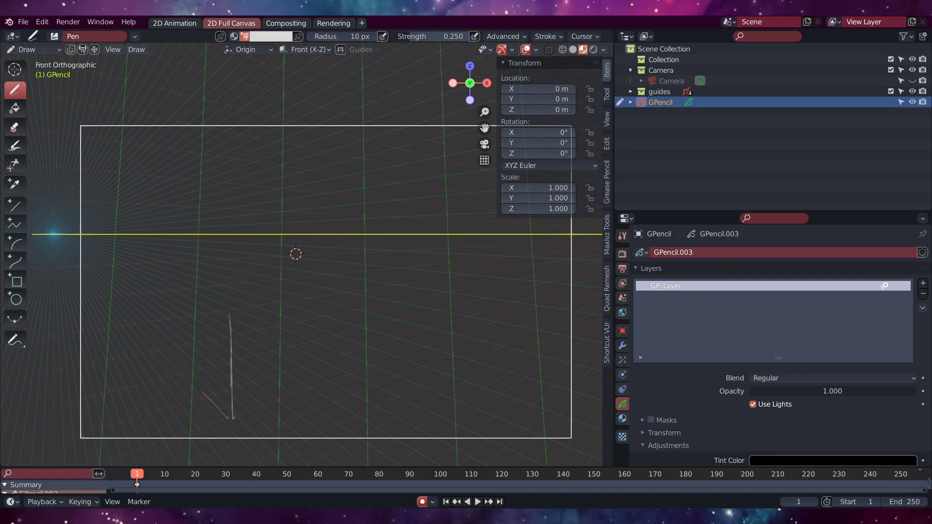
{"action": "mouse_move", "coordinate": [224, 414]}
{"action": "left_mouse_down"}
{"action": "mouse_move", "coordinate": [200, 385]}
{"action": "mouse_move", "coordinate": [228, 418]}
{"action": "mouse_move", "coordinate": [165, 353]}
{"action": "left_mouse_up"}
{"action": "left_click_drag", "start_coordinate": [201, 389], "coordinate": [153, 334]}
{"action": "mouse_move", "coordinate": [229, 315]}
{"action": "left_mouse_down"}
{"action": "mouse_move", "coordinate": [169, 290]}
{"action": "mouse_move", "coordinate": [167, 348]}
{"action": "left_mouse_up"}
{"action": "left_click_drag", "start_coordinate": [171, 292], "coordinate": [168, 354]}
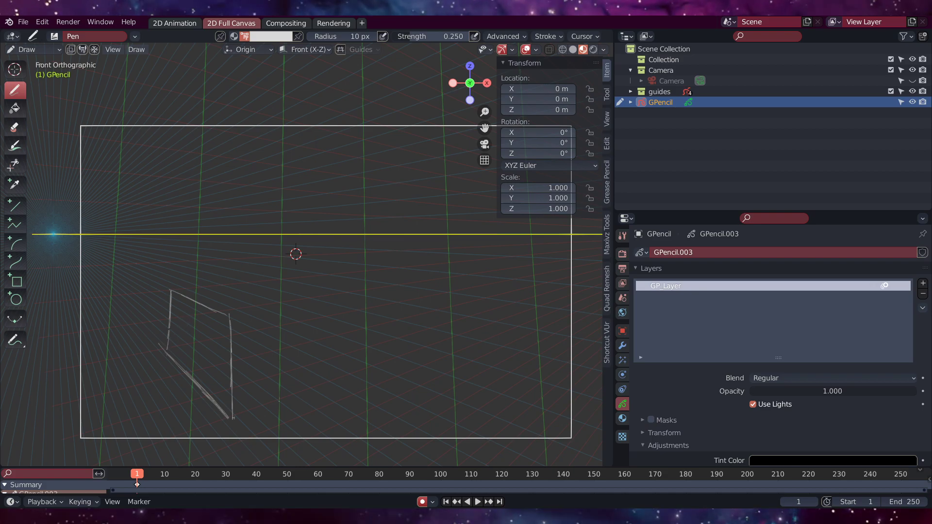
{"action": "left_click_drag", "start_coordinate": [193, 381], "coordinate": [190, 430]}
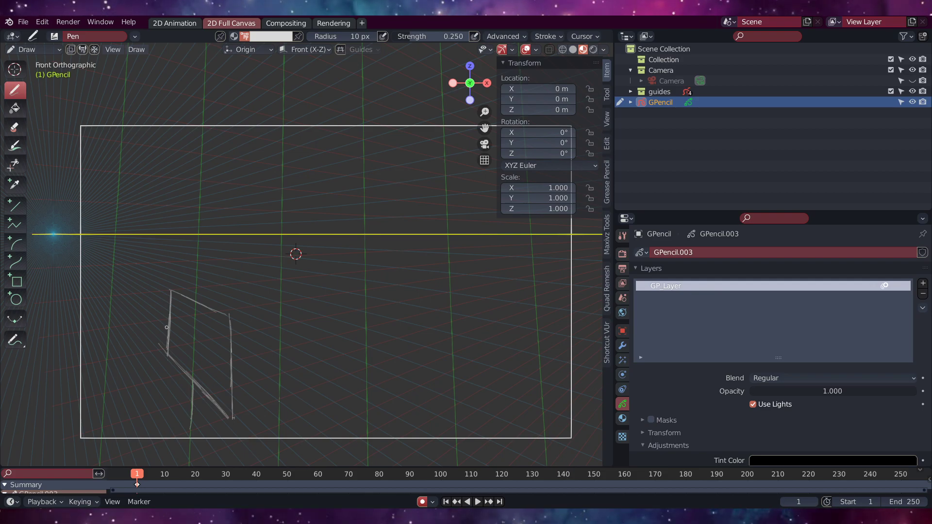
Sketch the box's right face from its near vertical edge, rolling the canvas for easier strokes and returning to front view.
{"action": "middle_click_drag", "start_coordinate": [166, 327], "coordinate": [167, 327]}
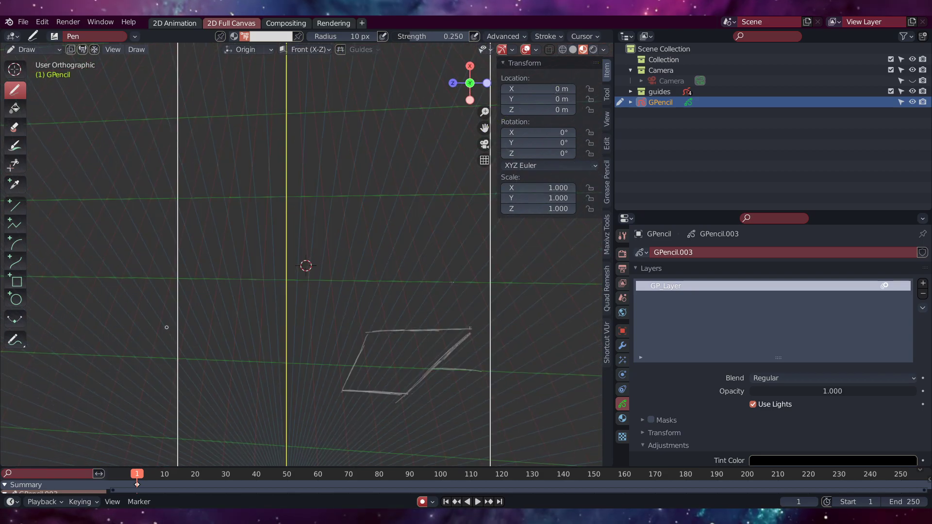
{"action": "key", "text": "KP_1"}
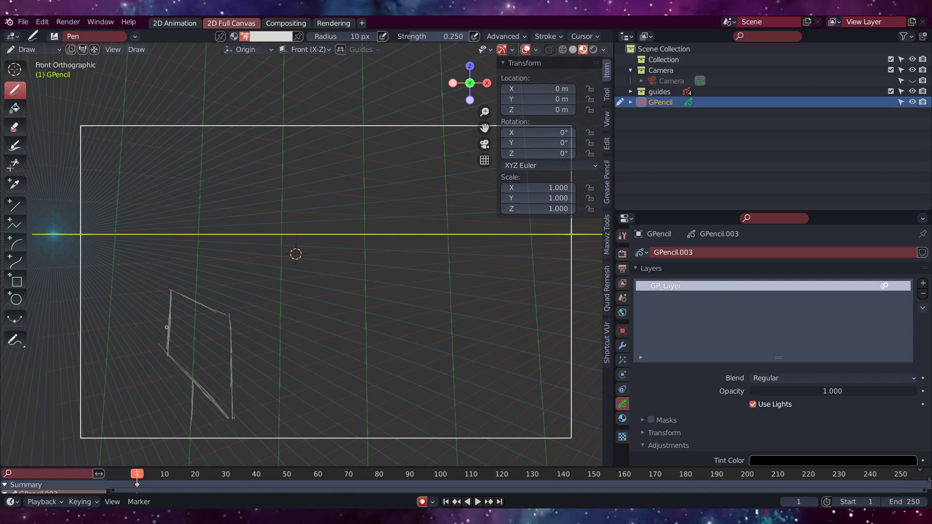
{"action": "middle_click_drag", "start_coordinate": [166, 327], "coordinate": [167, 327]}
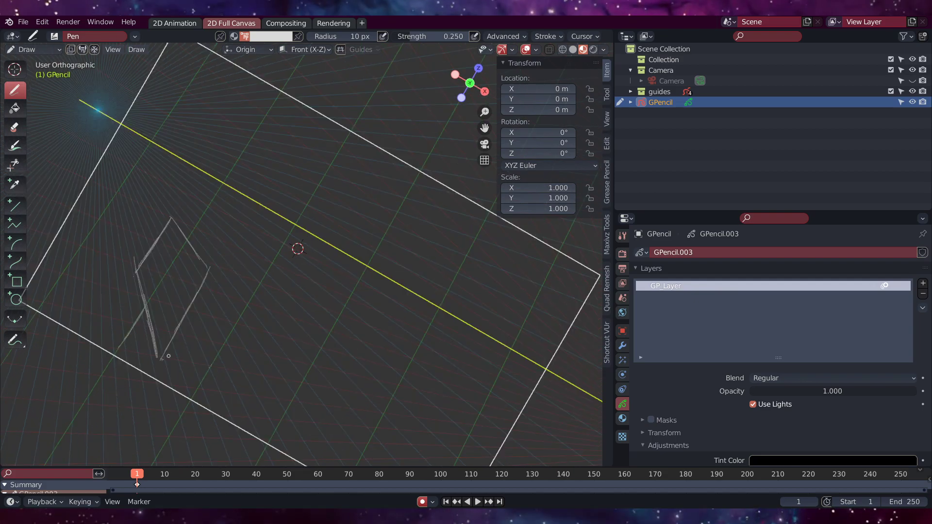
{"action": "left_click_drag", "start_coordinate": [157, 360], "coordinate": [241, 374]}
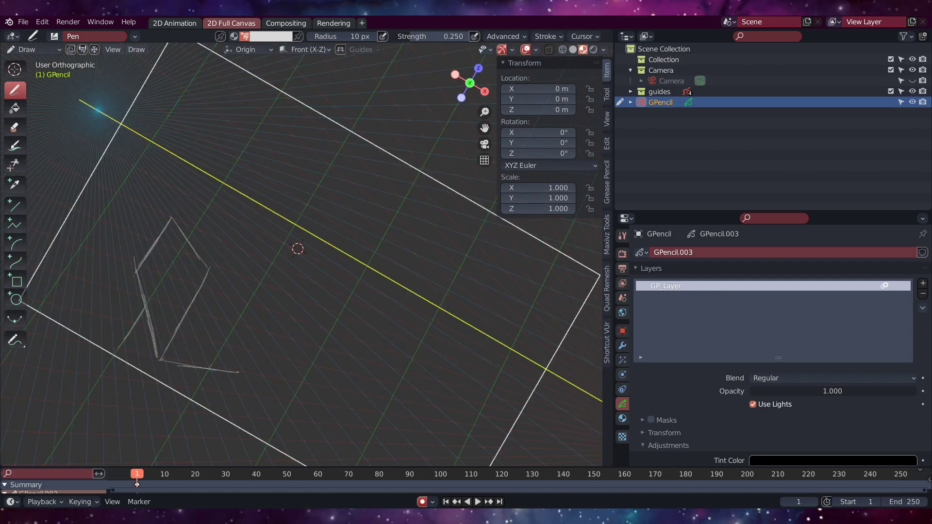
{"action": "left_click_drag", "start_coordinate": [209, 267], "coordinate": [275, 290]}
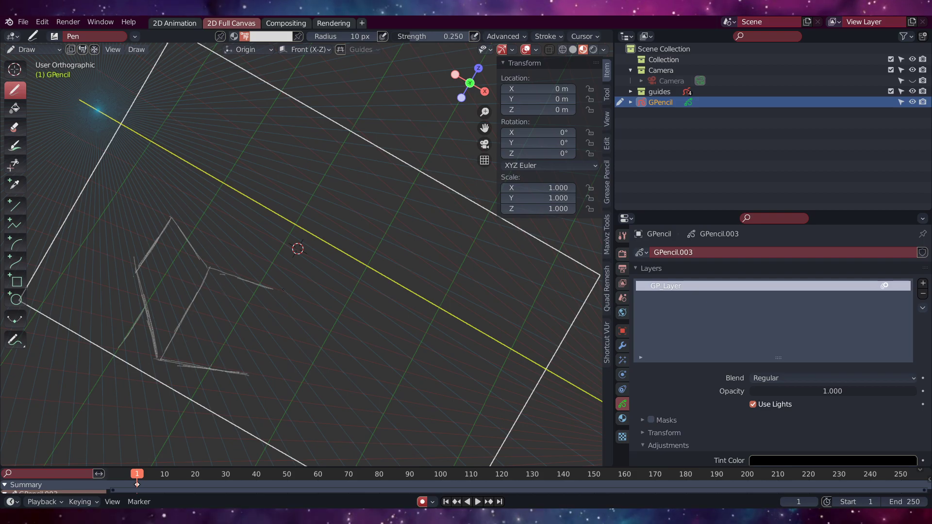
{"action": "mouse_move", "coordinate": [256, 314]}
{"action": "middle_mouse_down"}
{"action": "mouse_move", "coordinate": [286, 299]}
{"action": "mouse_move", "coordinate": [361, 321]}
{"action": "middle_mouse_up"}
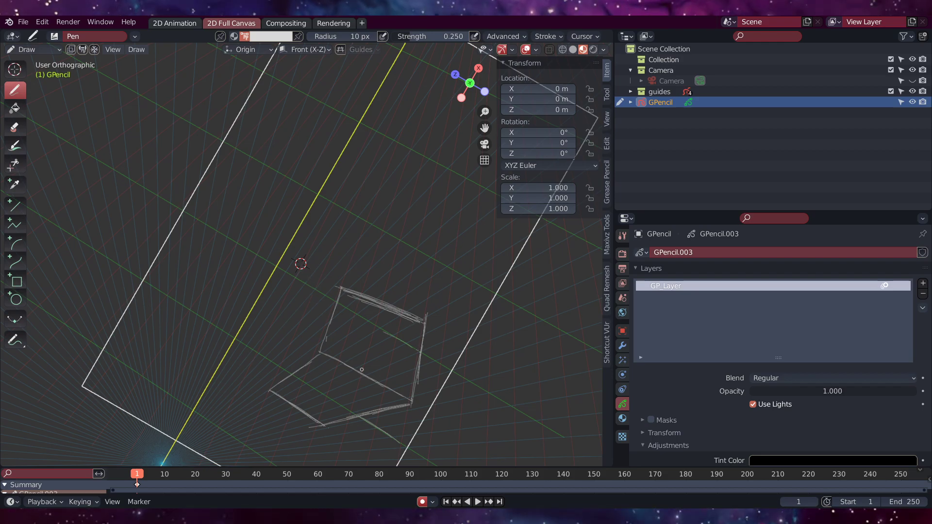
{"action": "key", "text": "KP_1"}
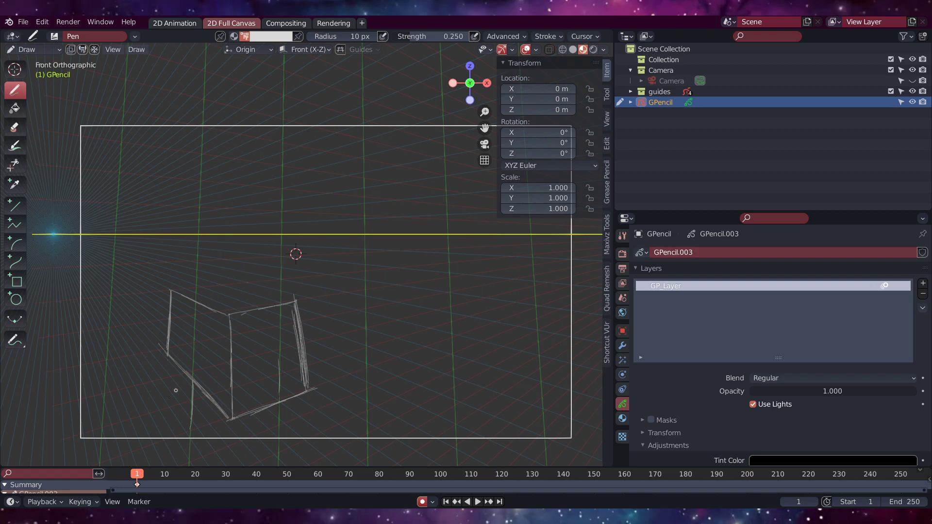
Sketch a smaller box extending from the large box's right side with the canvas rolled, and return to front view.
{"action": "key", "text": "shift+KP_4"}
{"action": "key", "text": "shift+KP_4"}
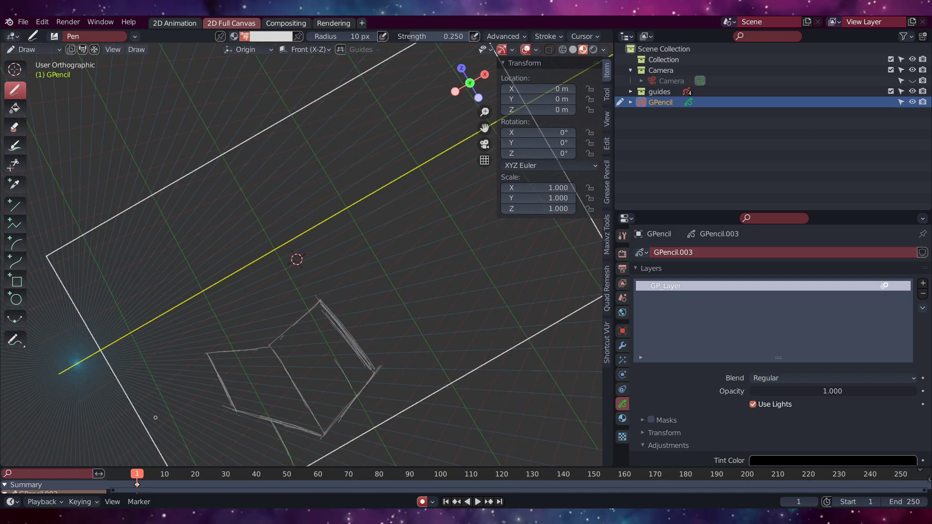
{"action": "key", "text": "shift+KP_6"}
{"action": "key", "text": "shift+KP_6"}
{"action": "key", "text": "shift+KP_6"}
{"action": "key", "text": "shift+KP_6"}
{"action": "key", "text": "shift+KP_6"}
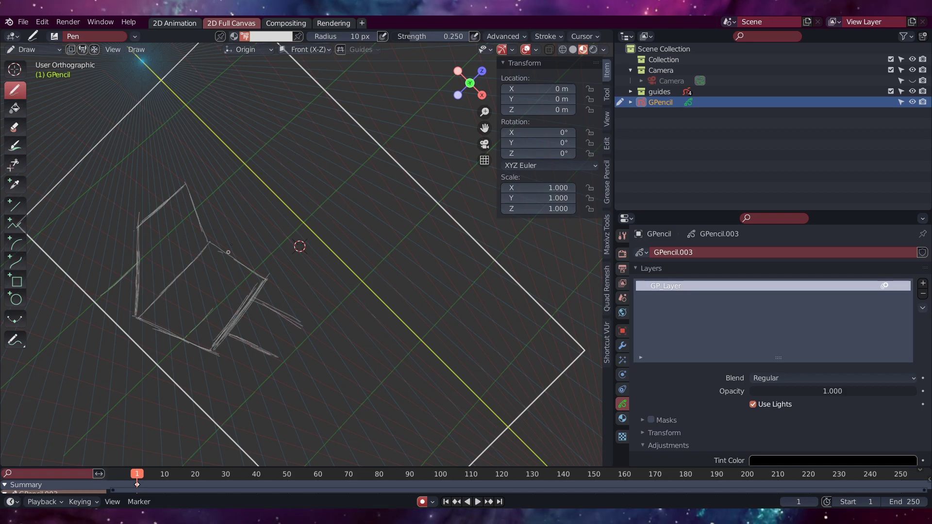
{"action": "left_click_drag", "start_coordinate": [278, 357], "coordinate": [301, 329]}
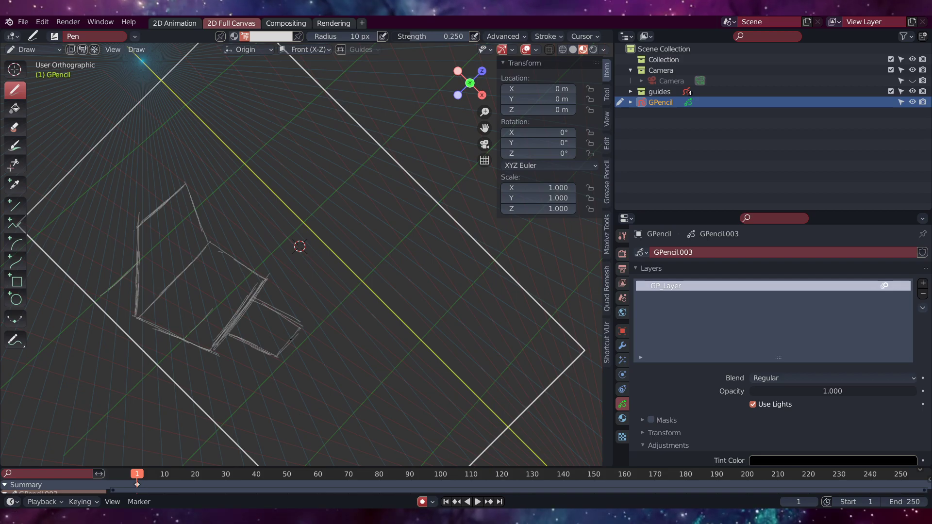
{"action": "key", "text": "KP_1"}
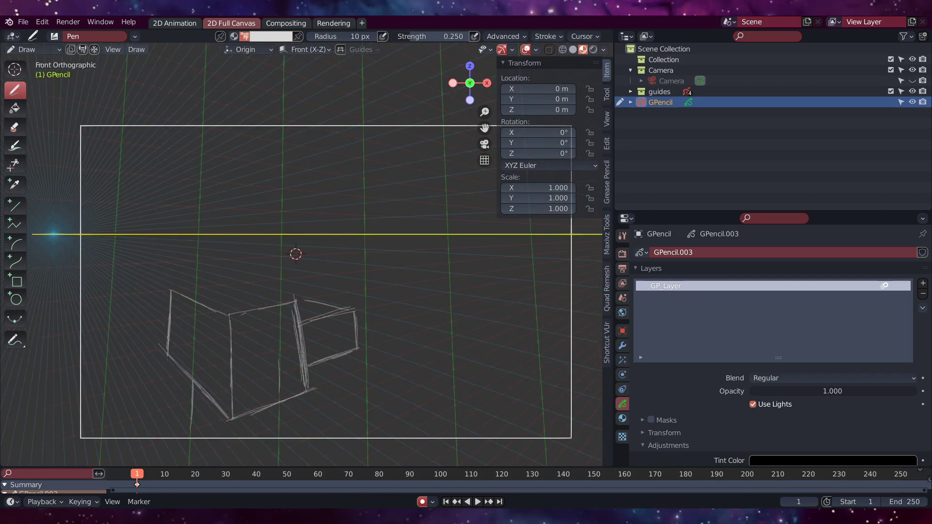
Sketch the large box's top face along the perspective guides and a small doorway at the base of its right face.
{"action": "left_click_drag", "start_coordinate": [237, 285], "coordinate": [289, 300]}
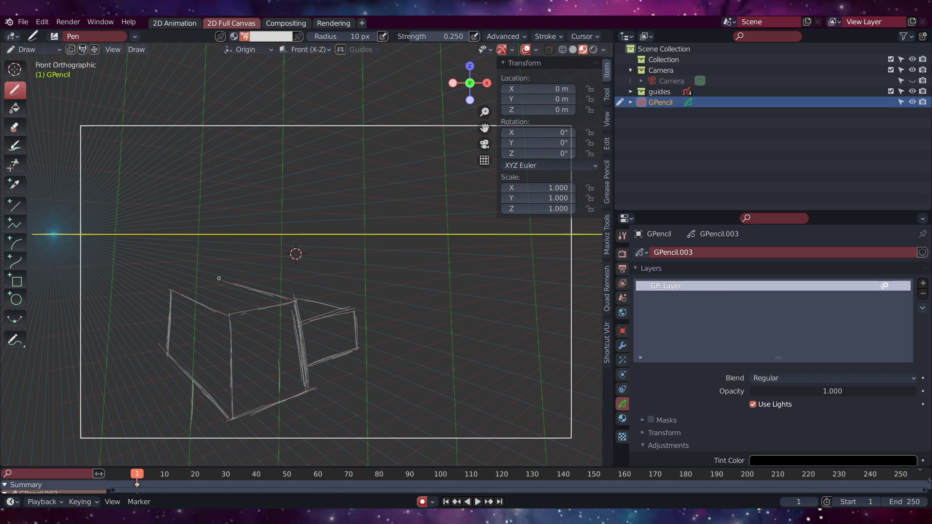
{"action": "left_click_drag", "start_coordinate": [210, 278], "coordinate": [249, 290]}
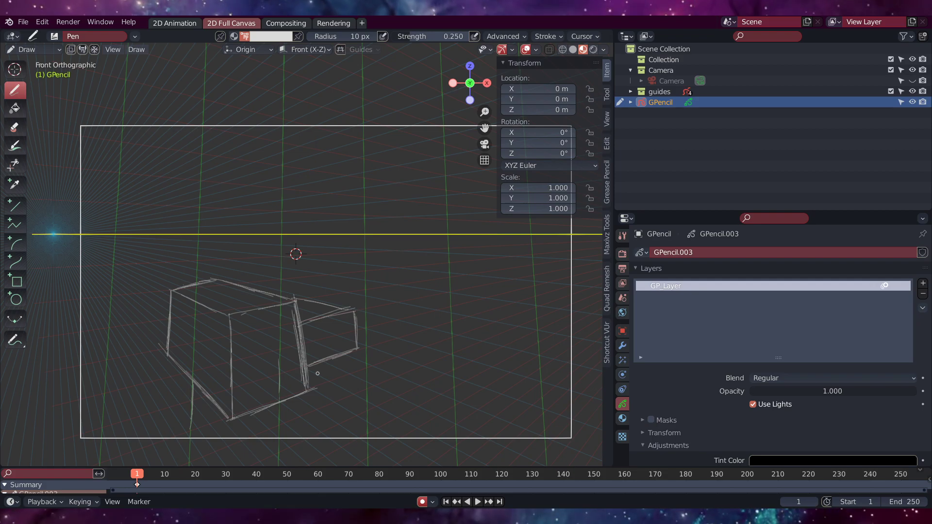
{"action": "left_click_drag", "start_coordinate": [253, 378], "coordinate": [256, 409]}
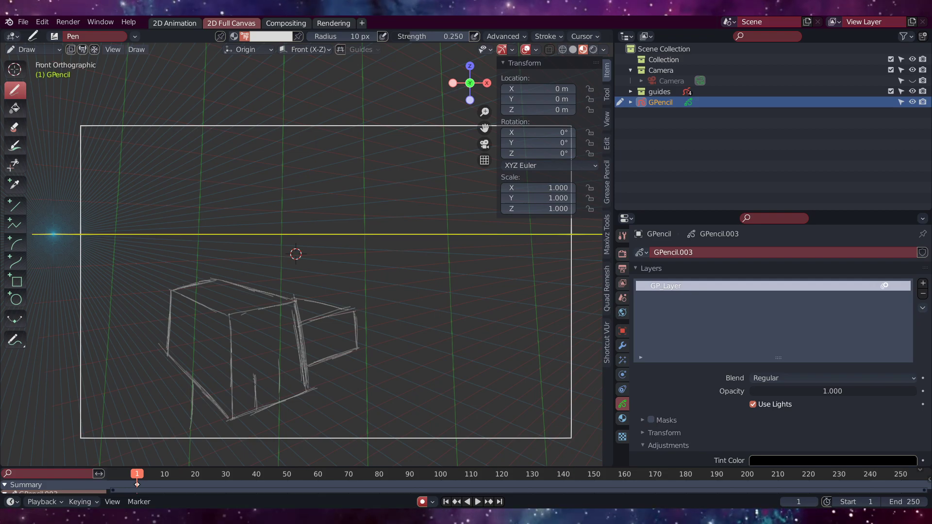
{"action": "left_click_drag", "start_coordinate": [275, 370], "coordinate": [276, 403]}
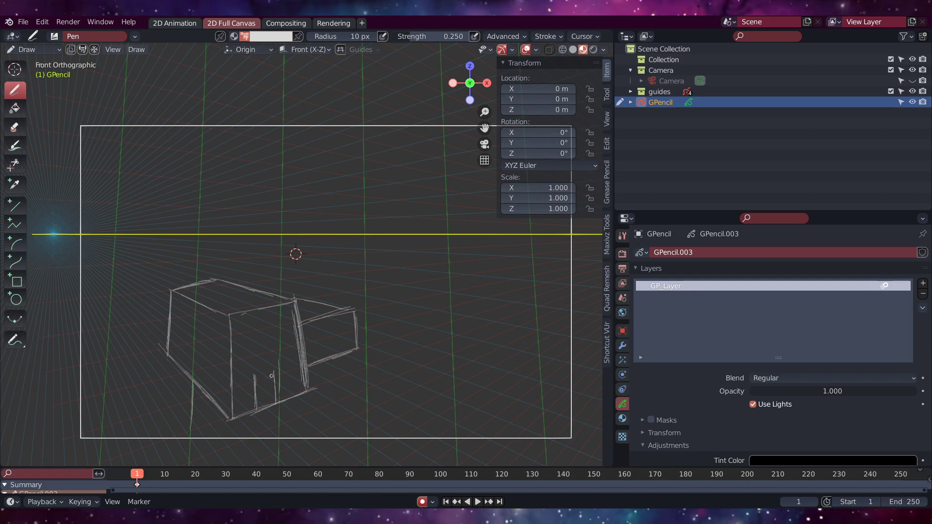
{"action": "left_click_drag", "start_coordinate": [254, 377], "coordinate": [273, 371]}
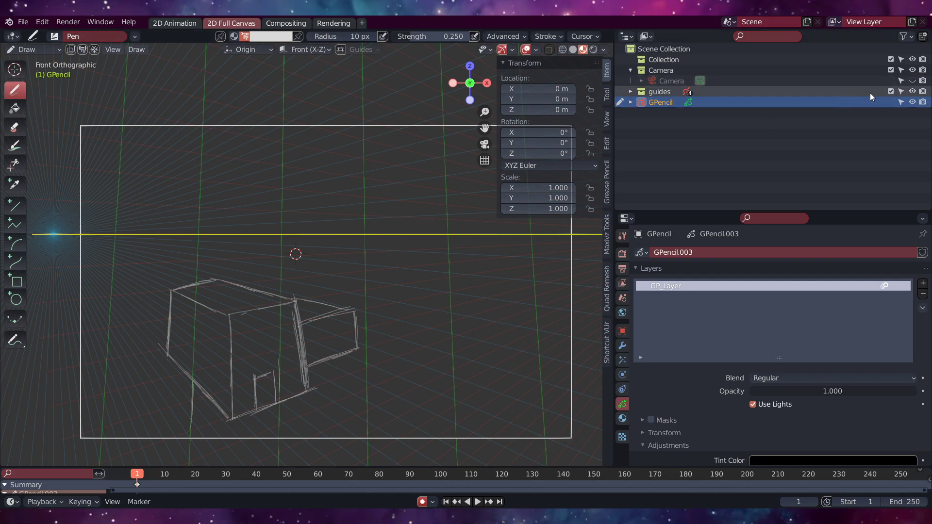
Hide the guides collection in the viewport, keeping the GPencil drawing visible.
{"action": "left_click", "coordinate": [913, 102]}
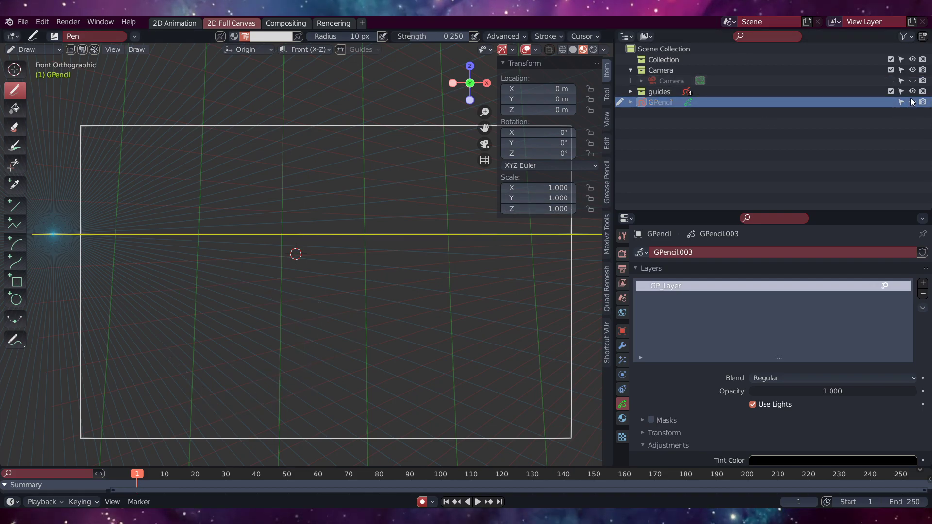
{"action": "left_click", "coordinate": [914, 103]}
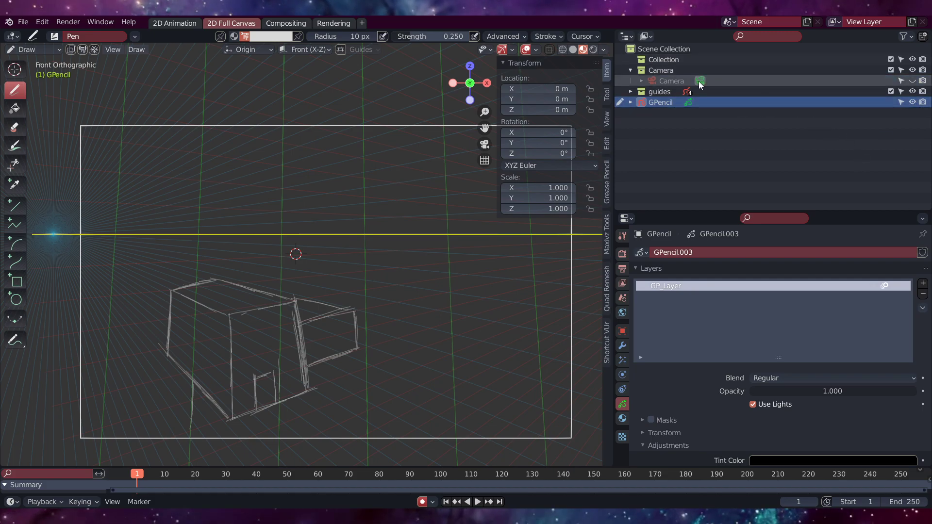
{"action": "left_click", "coordinate": [914, 92]}
Sketch a striped awning across the large box's left face and a curved arch above the right face's upper edge.
{"action": "mouse_move", "coordinate": [309, 316]}
{"action": "middle_mouse_down", "text": "shift"}
{"action": "mouse_move", "coordinate": [419, 202]}
{"action": "mouse_move", "coordinate": [371, 231]}
{"action": "middle_mouse_up", "text": "shift"}
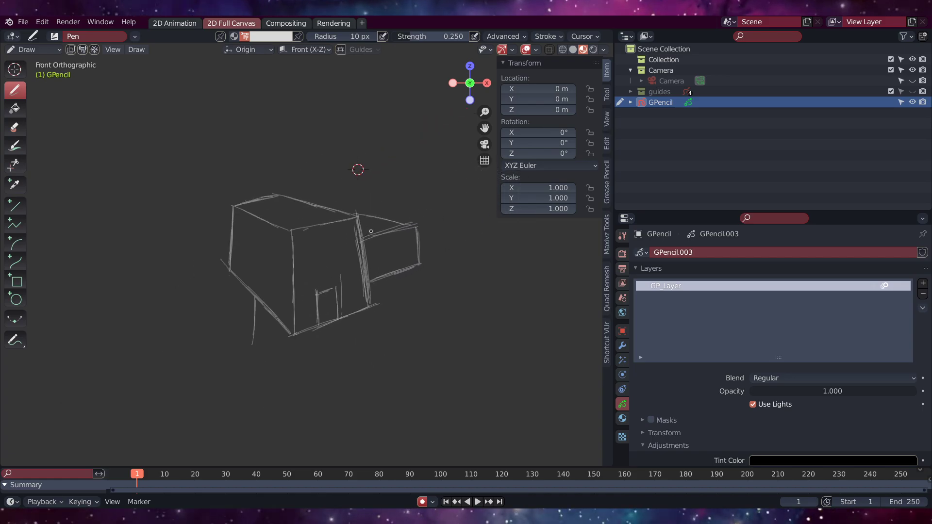
{"action": "scroll", "coordinate": [371, 232], "scroll_direction": "up", "scroll_amount": 1}
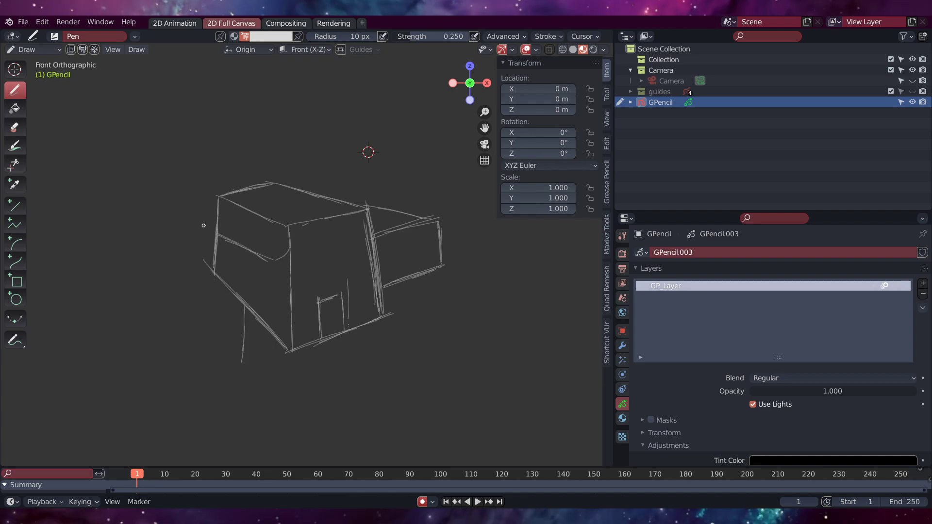
{"action": "left_click_drag", "start_coordinate": [225, 217], "coordinate": [214, 223]}
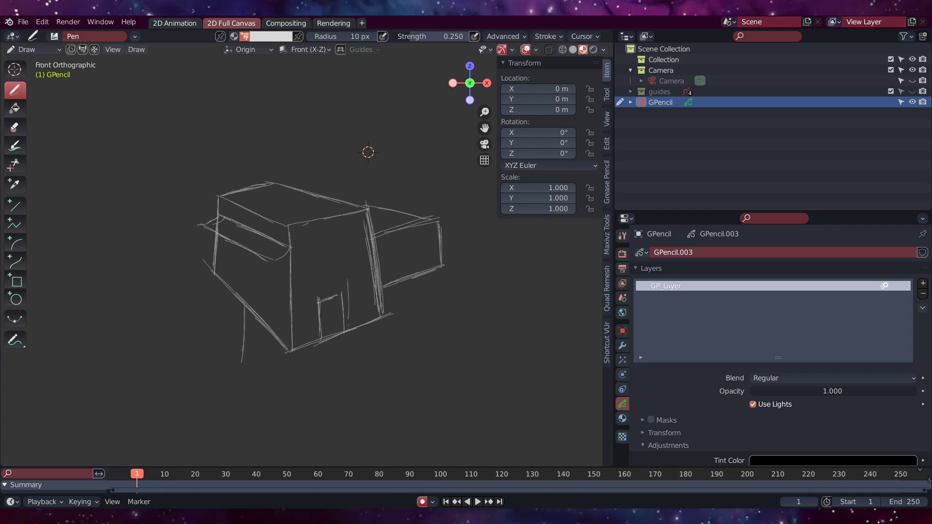
{"action": "left_click_drag", "start_coordinate": [225, 221], "coordinate": [242, 236]}
{"action": "left_click_drag", "start_coordinate": [249, 228], "coordinate": [263, 246]}
{"action": "left_click_drag", "start_coordinate": [273, 243], "coordinate": [287, 348]}
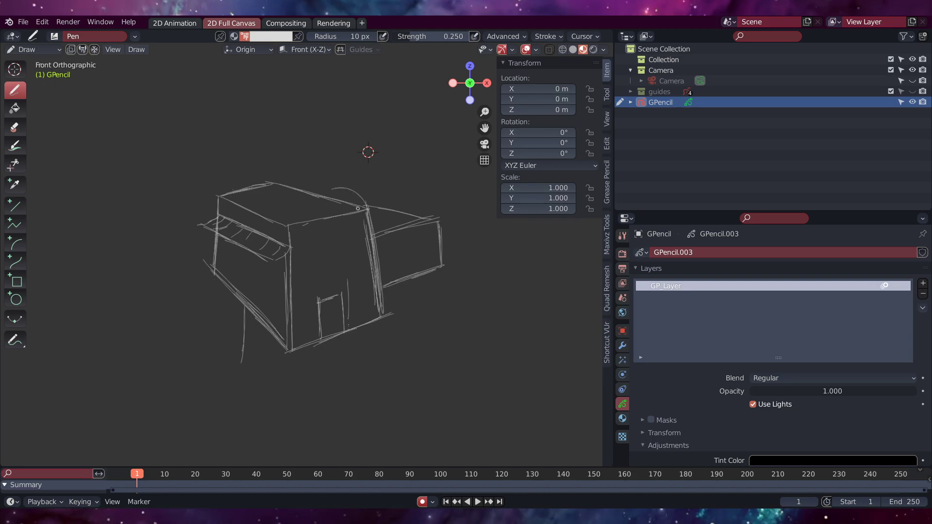
{"action": "left_click_drag", "start_coordinate": [288, 225], "coordinate": [313, 193]}
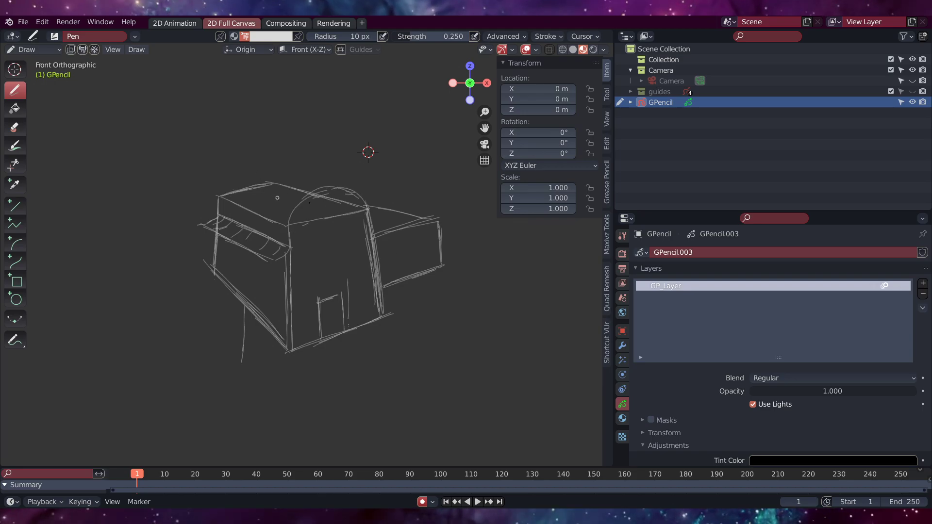